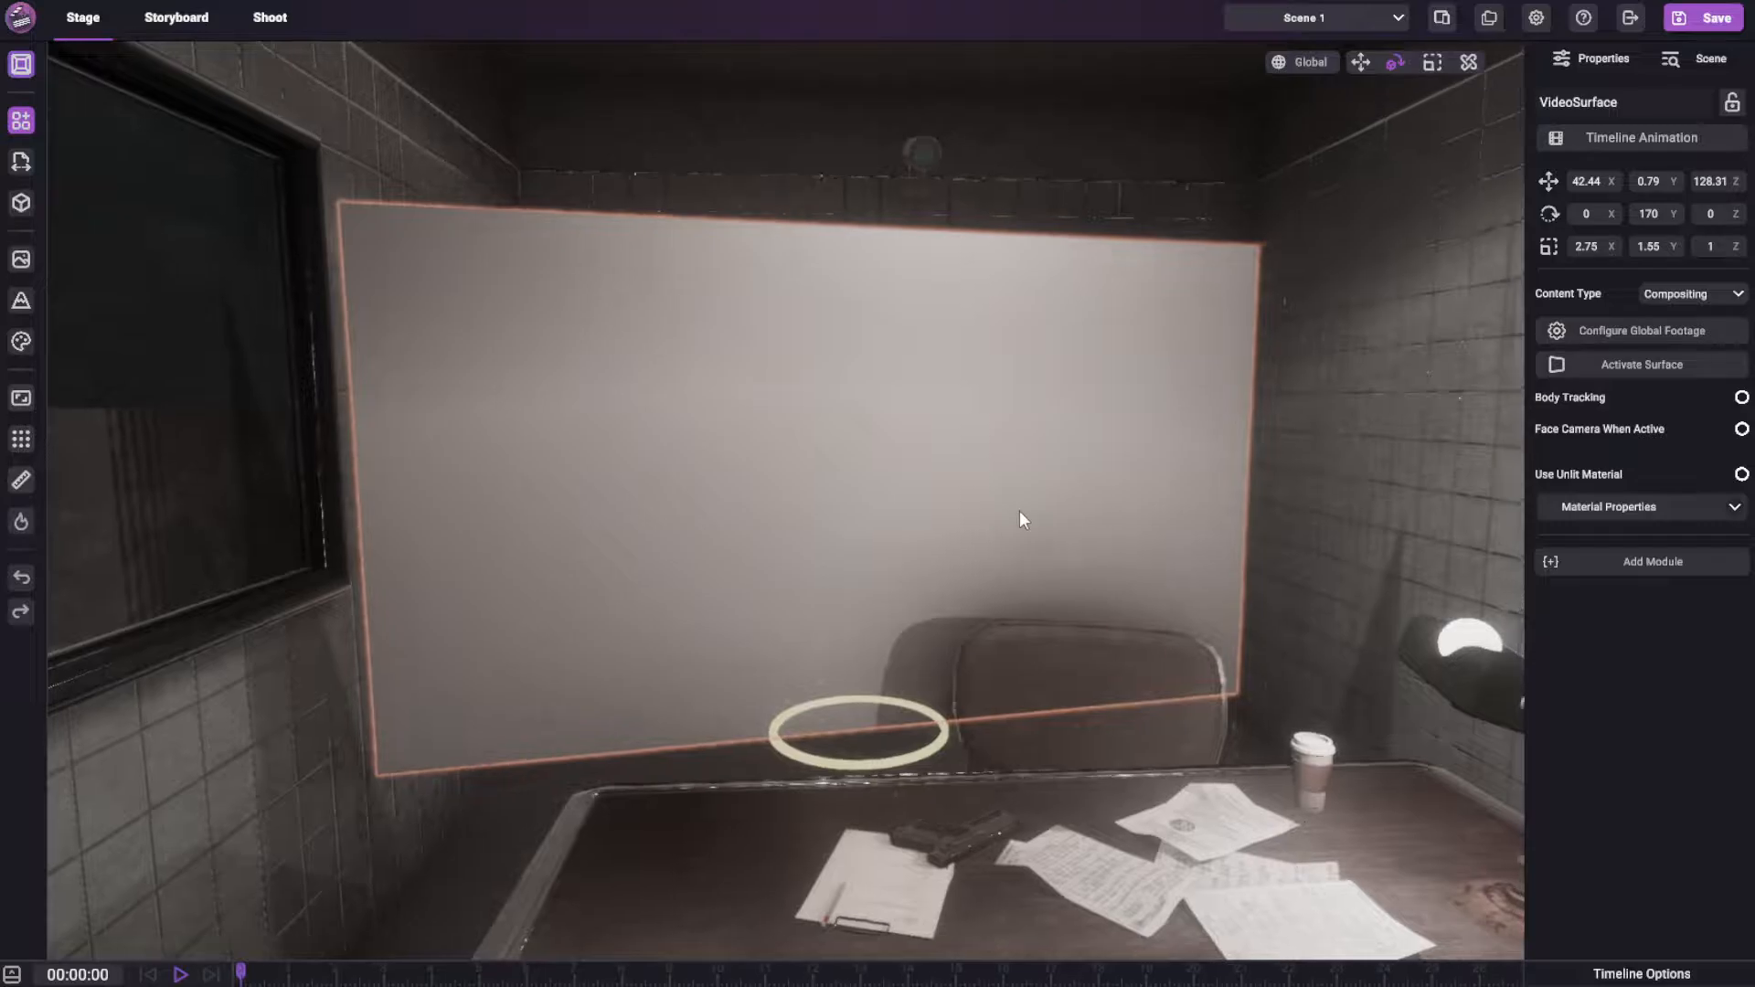
# Examine the blank video surface behind the interrogation table from several viewpoints and distances
pyautogui.press('w')
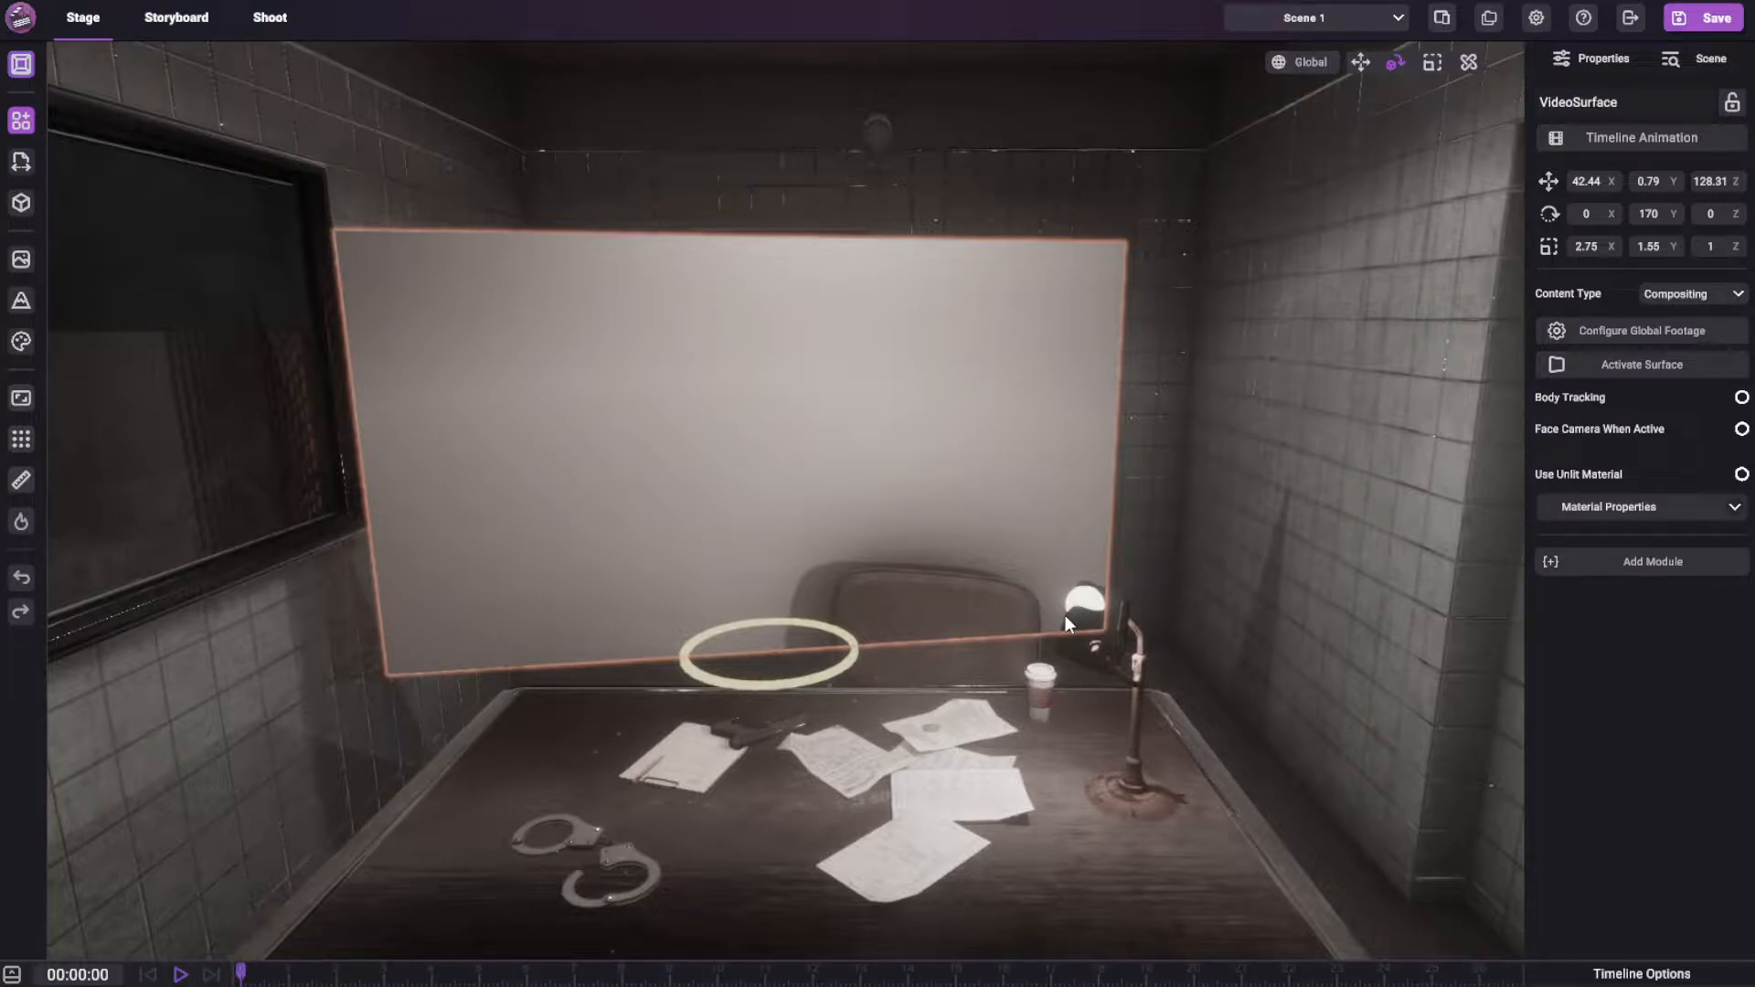
pyautogui.moveTo(853, 541); pyautogui.dragTo(820, 462, button='right')
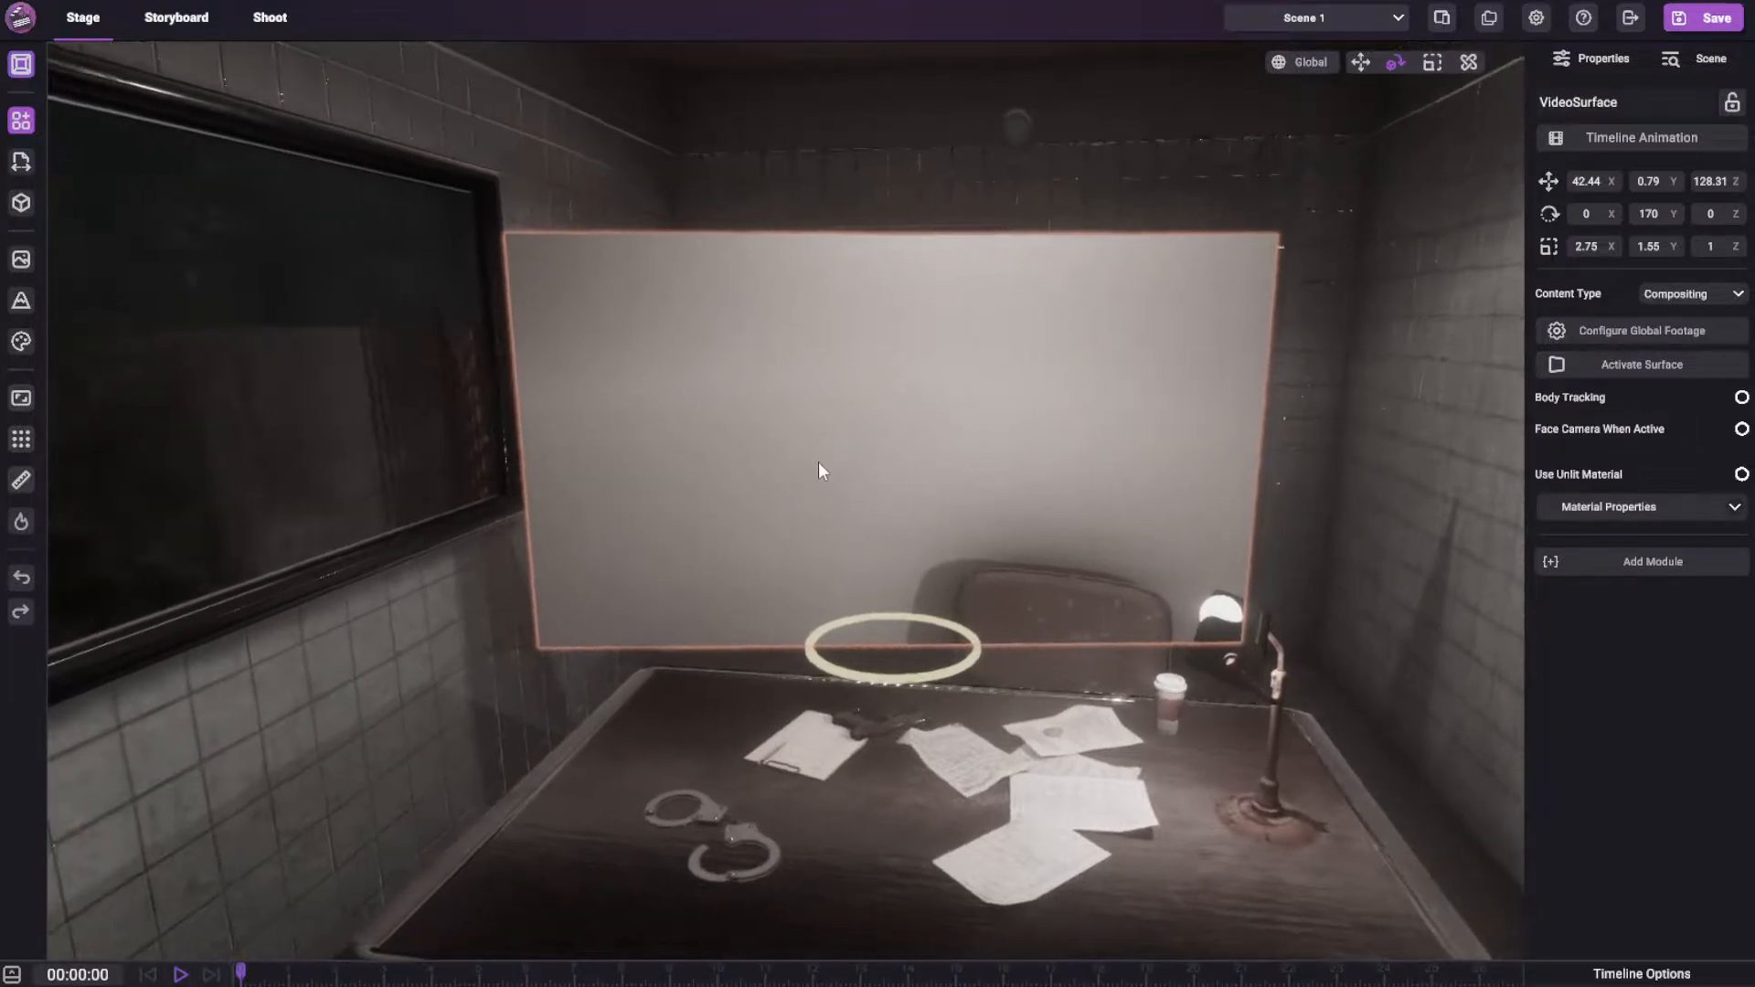
pyautogui.scroll(5, 820, 462)
pyautogui.scroll(-1, 819, 463)
pyautogui.moveTo(1134, 363); pyautogui.dragTo(1344, 657, button='middle')
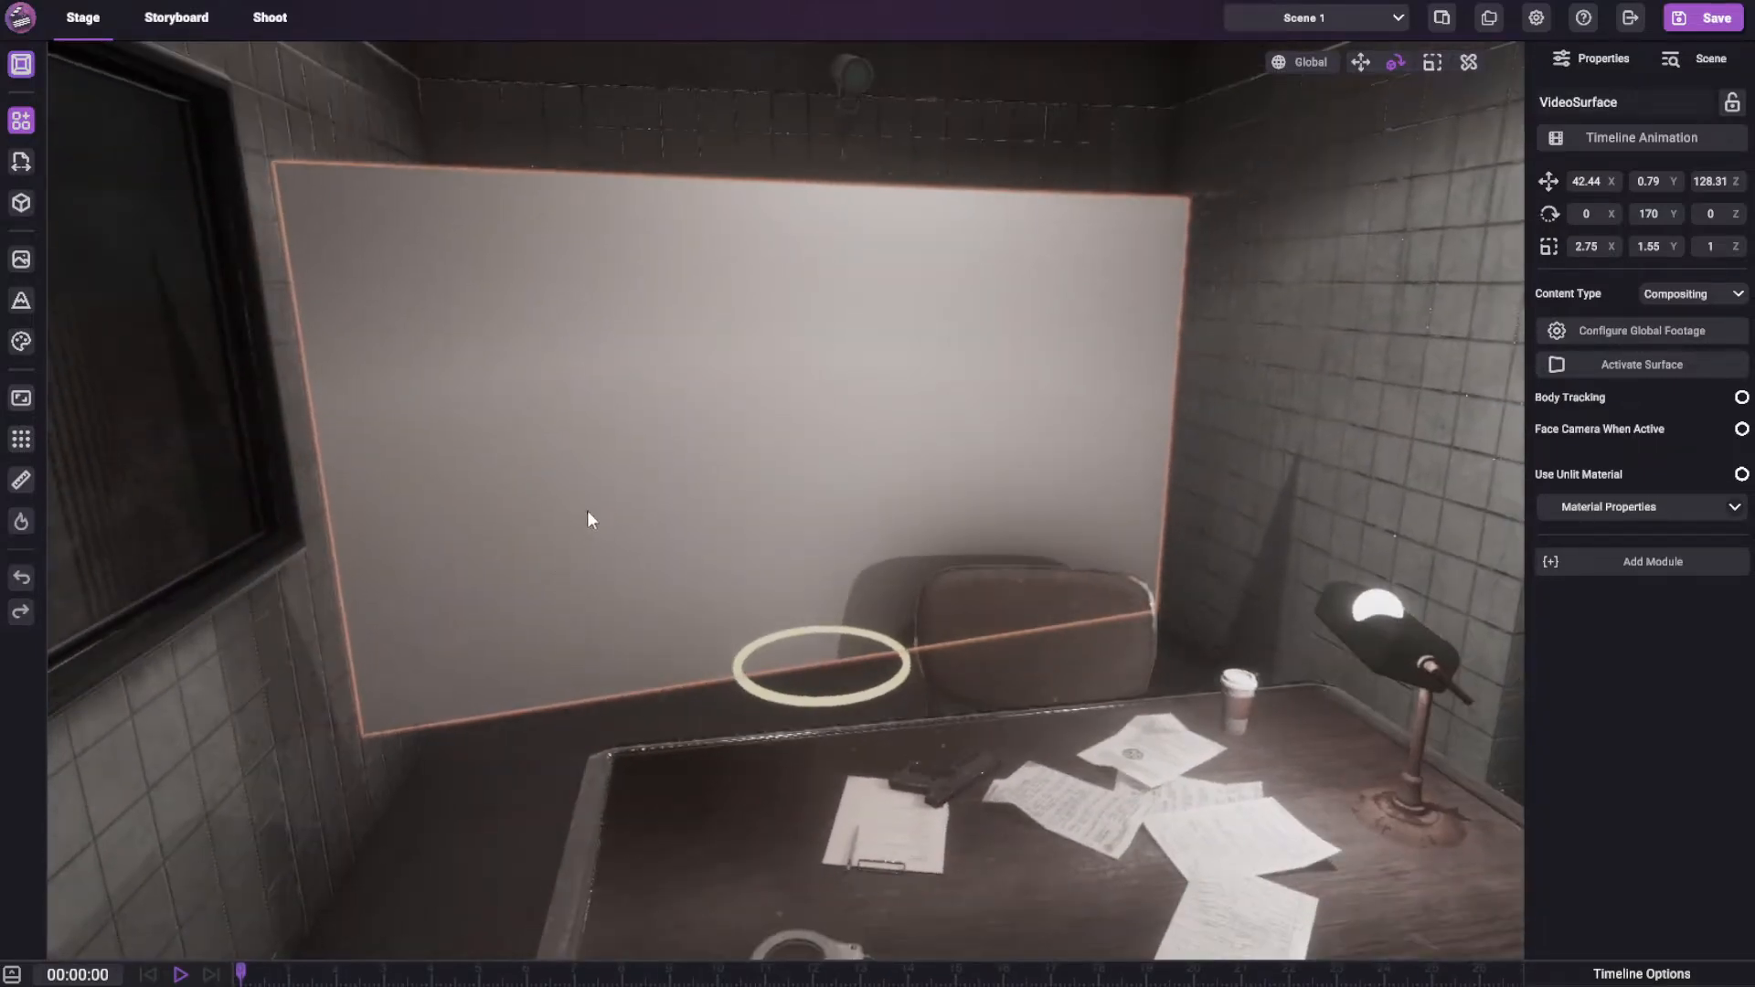
pyautogui.moveTo(910, 503); pyautogui.dragTo(883, 474, button='right')
pyautogui.scroll(2, 883, 474)
pyautogui.scroll(-2, 884, 479)
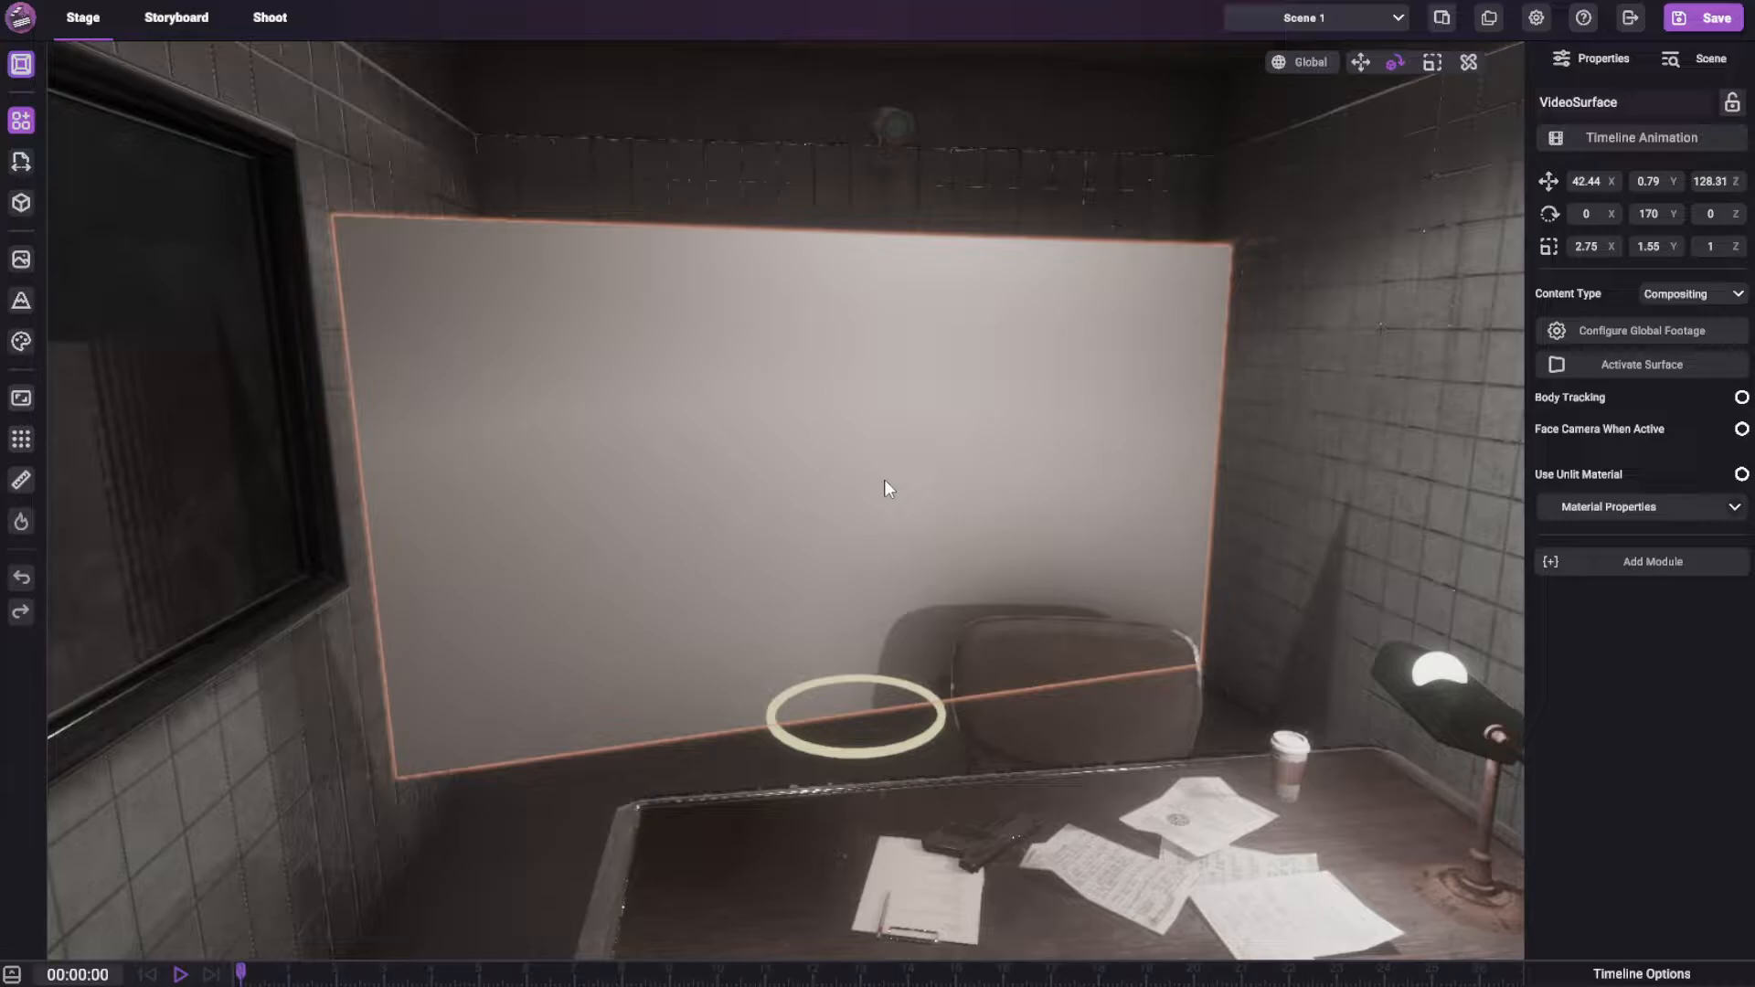
pyautogui.moveTo(713, 494); pyautogui.dragTo(909, 404, button='right')
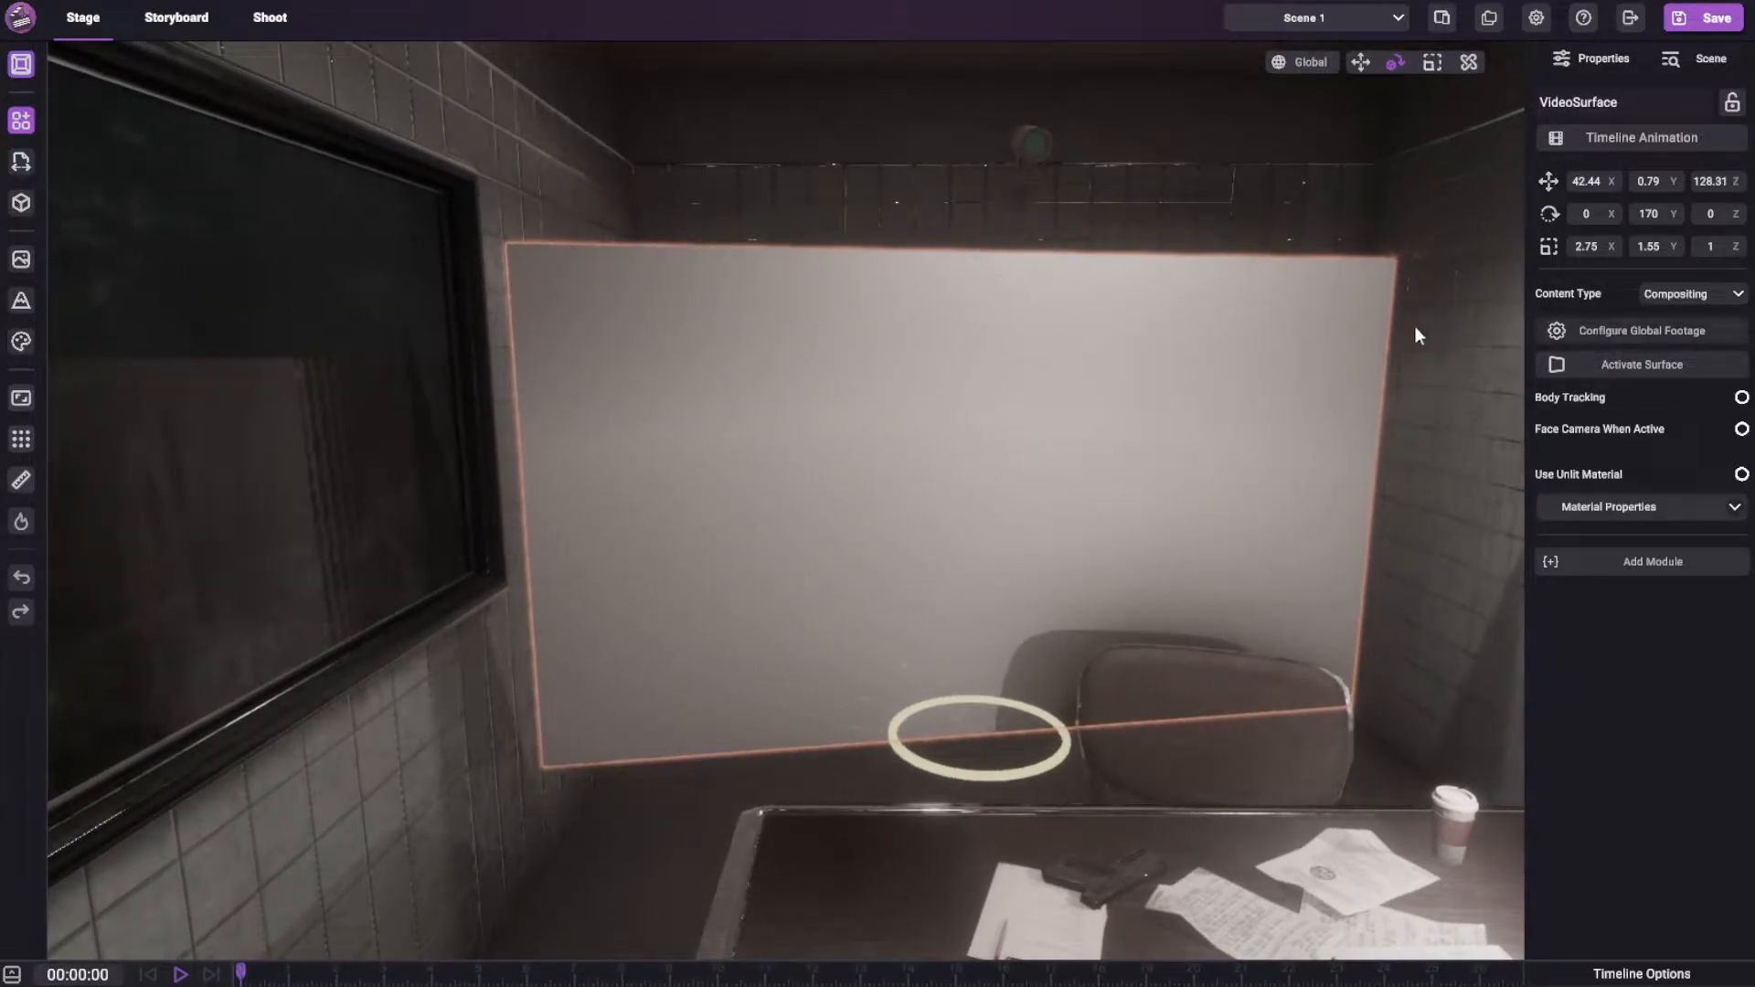
# Open the global footage configuration for the video surface and move its window clear of the footage
pyautogui.click(1626, 337)
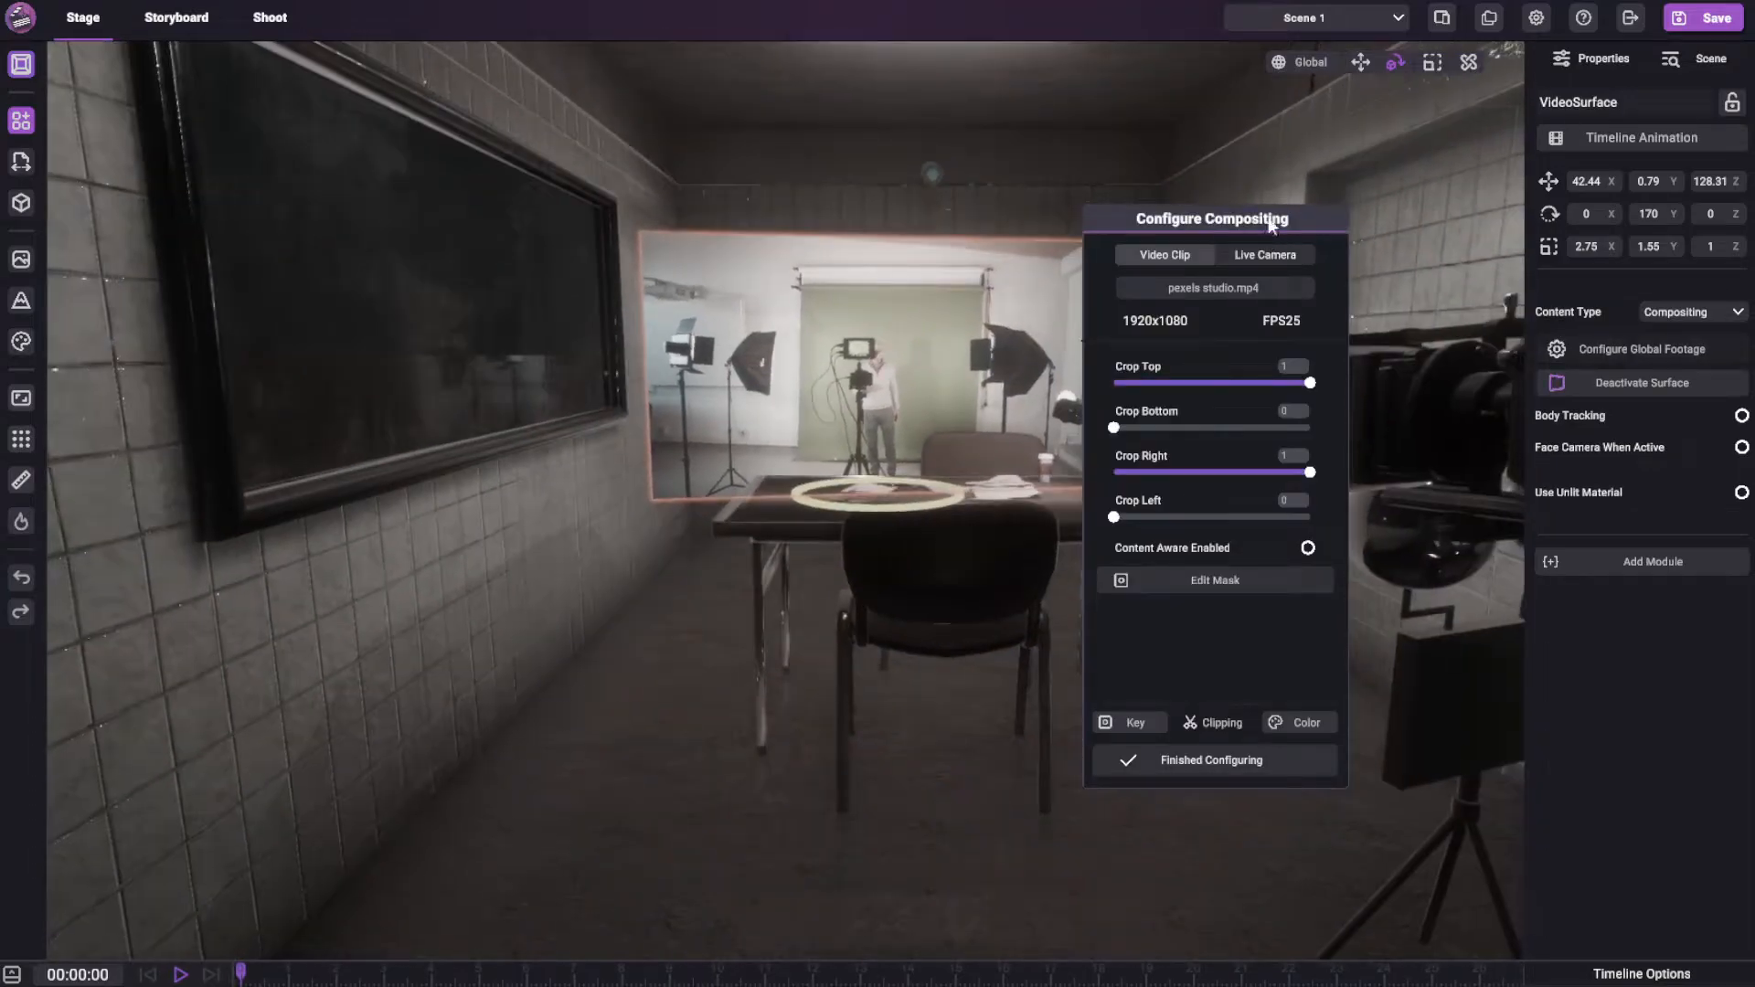
pyautogui.moveTo(1141, 226); pyautogui.dragTo(295, 225)
pyautogui.scroll(5, 825, 237)
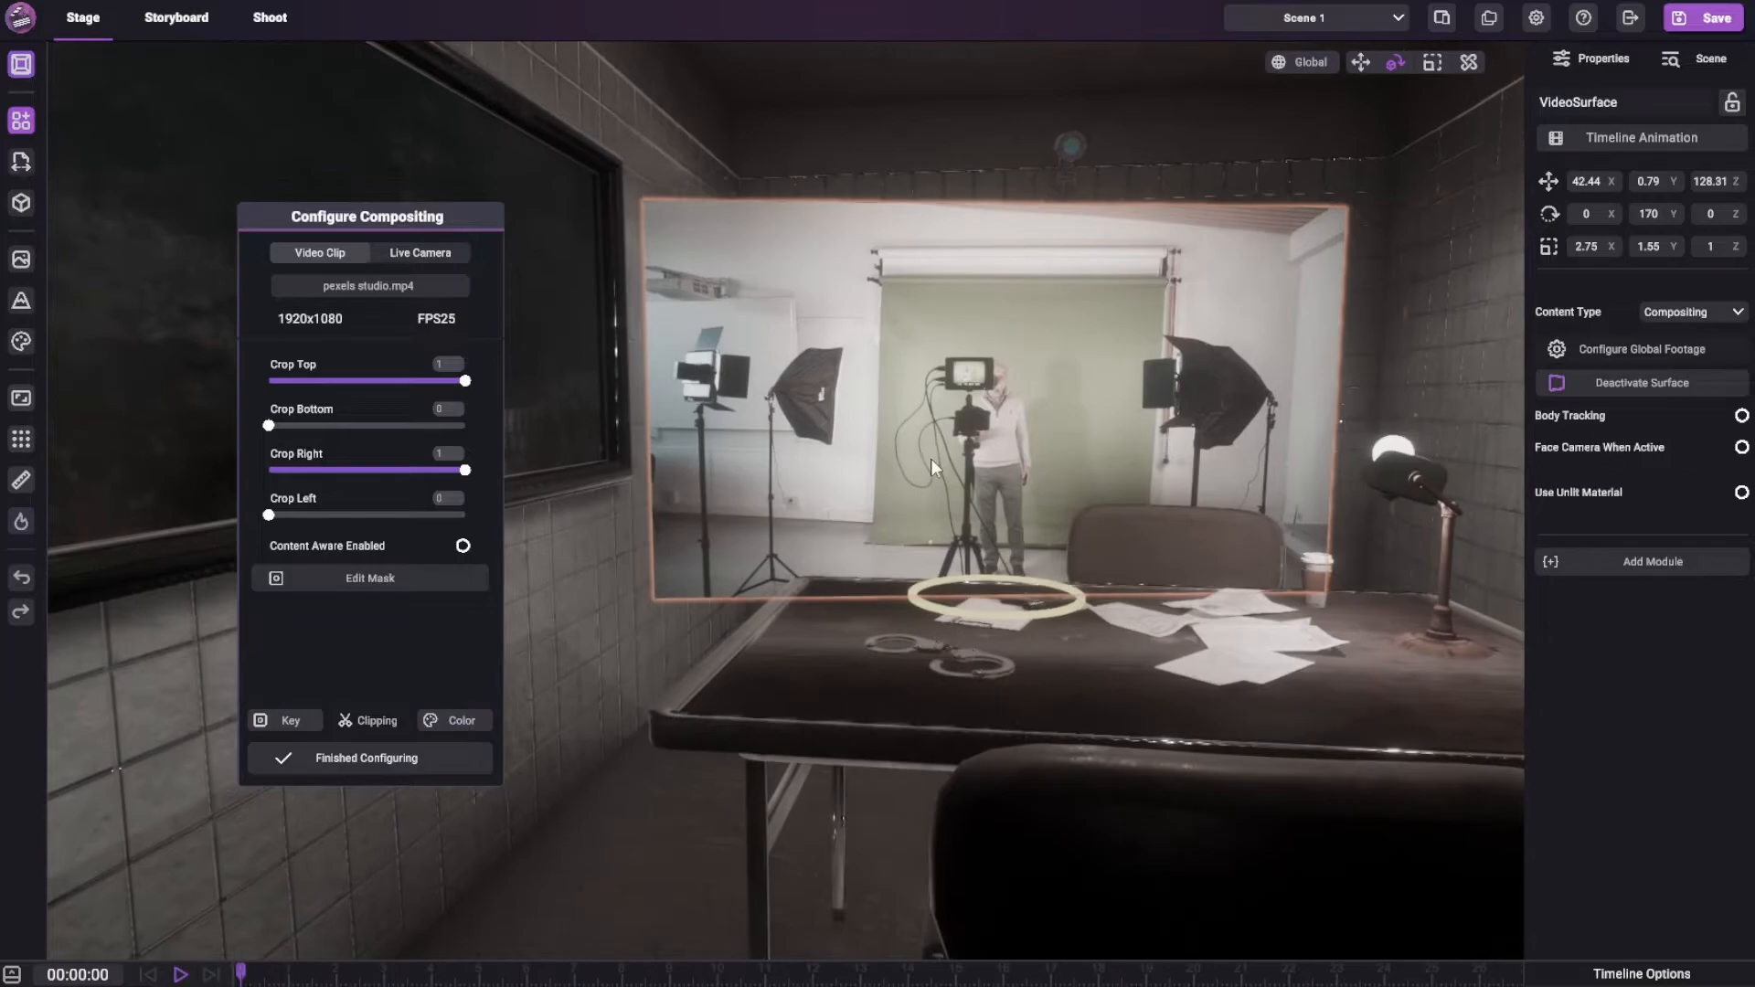
# Play the studio footage briefly and bring the playhead back to 00:02:50
pyautogui.press('space')
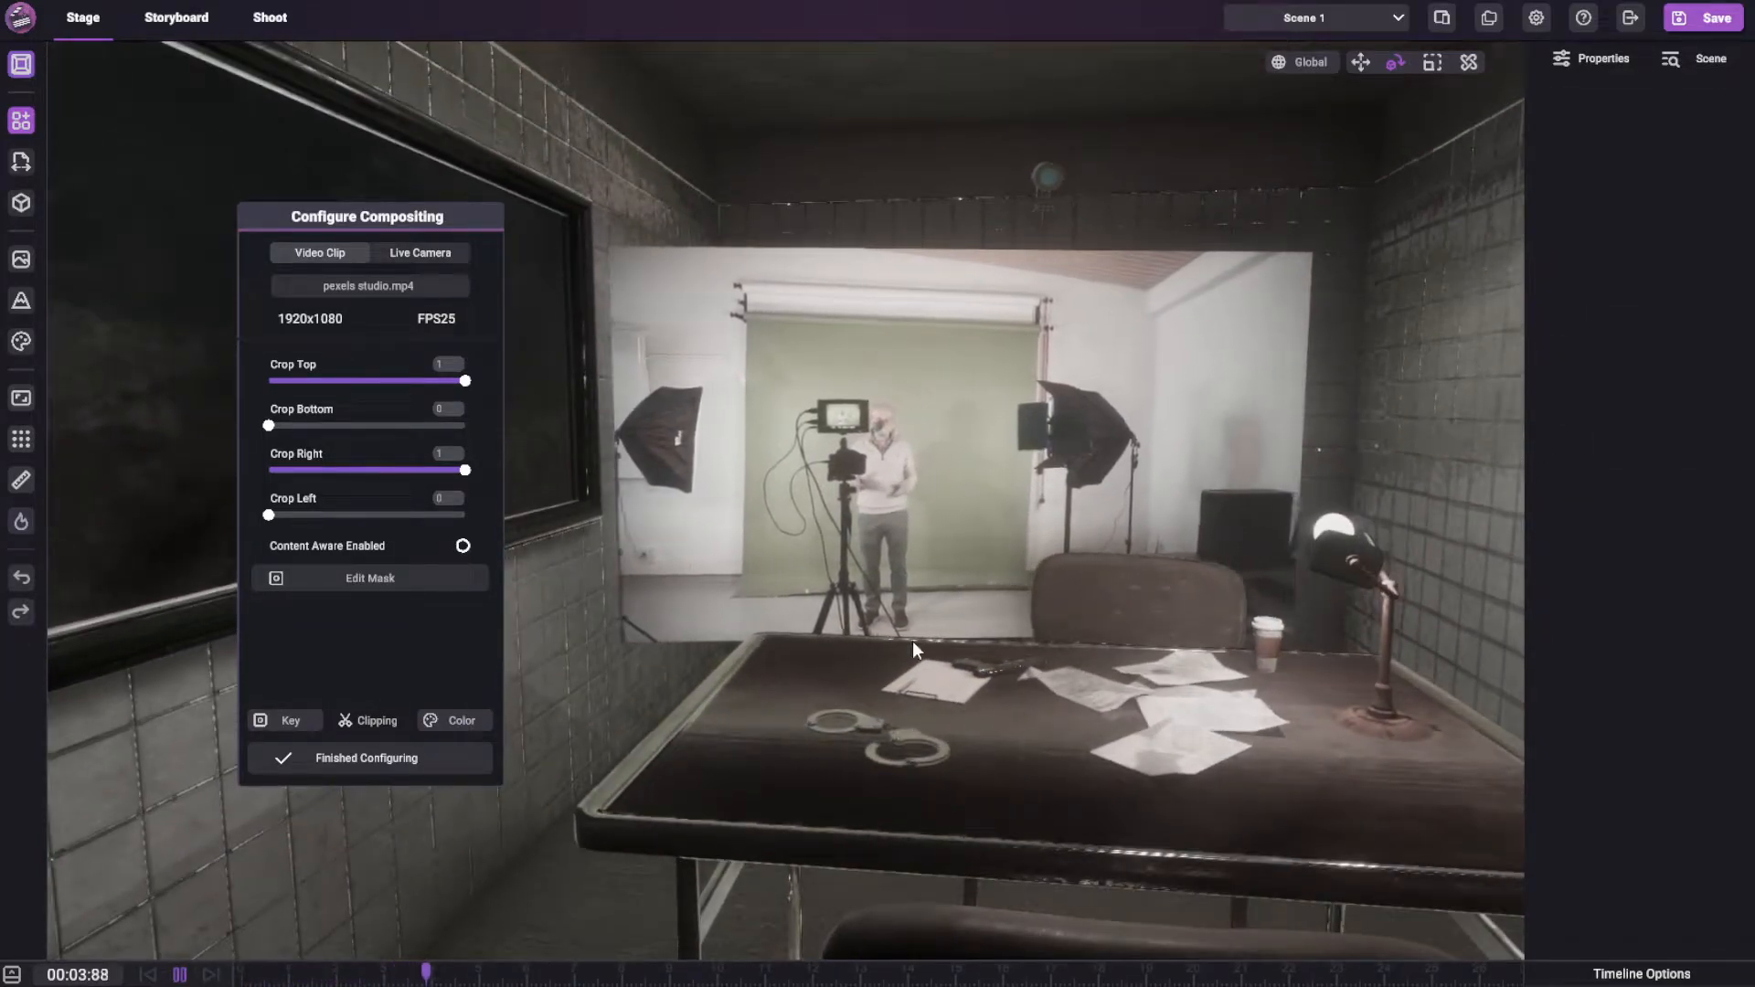
pyautogui.moveTo(438, 969); pyautogui.dragTo(363, 973)
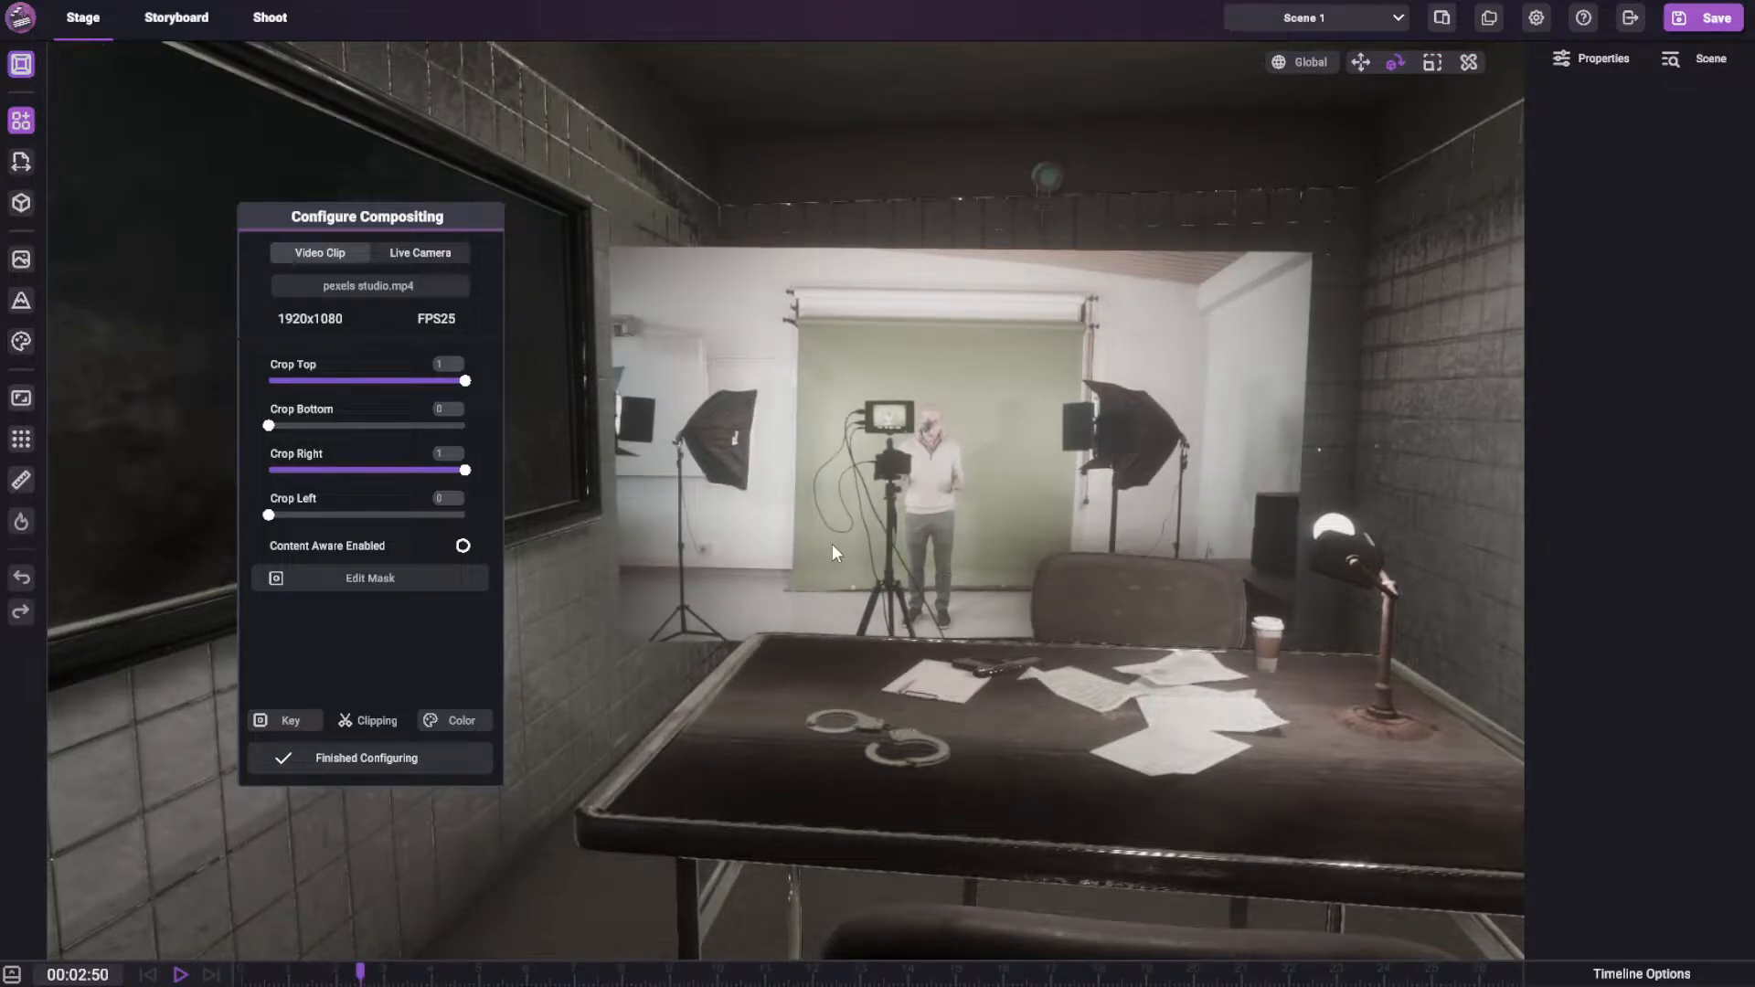
pyautogui.moveTo(967, 406); pyautogui.dragTo(617, 512, button='middle')
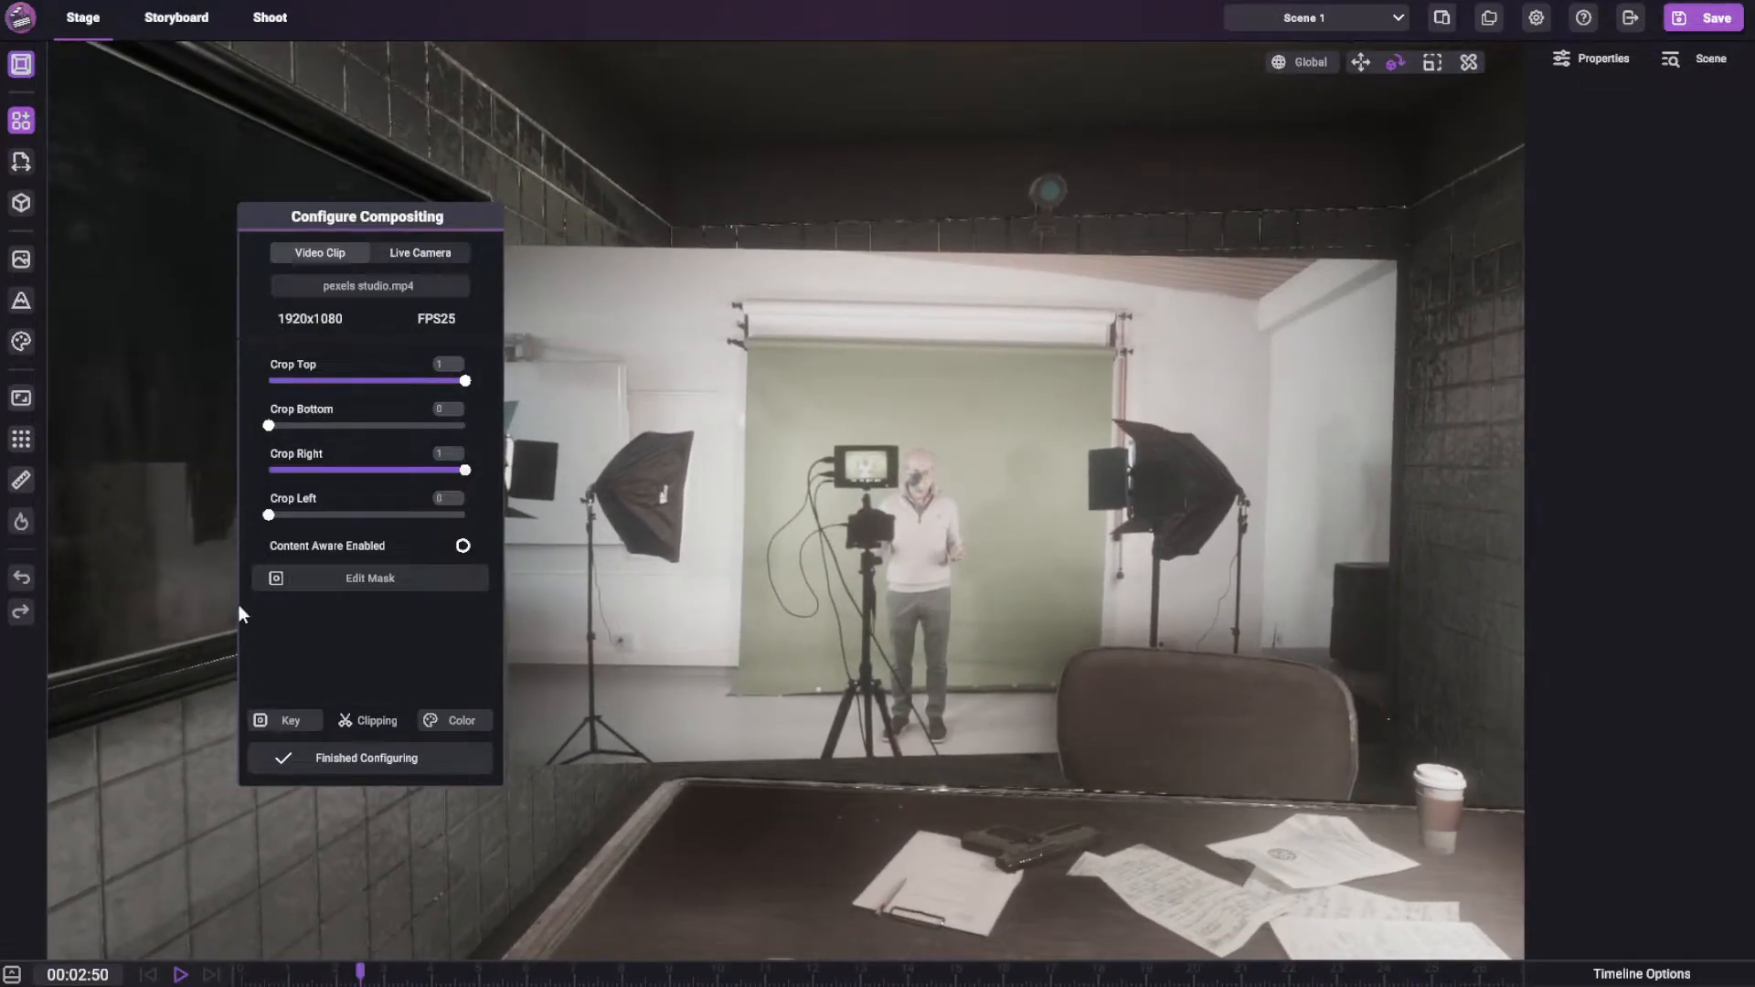
# Key out the green screen with color cutoff 0.109, color feather 0.262, mask feather 2.258 and sharpening 0.801
pyautogui.click(290, 718)
pyautogui.moveTo(271, 464); pyautogui.dragTo(376, 464)
pyautogui.moveTo(271, 514); pyautogui.dragTo(372, 503)
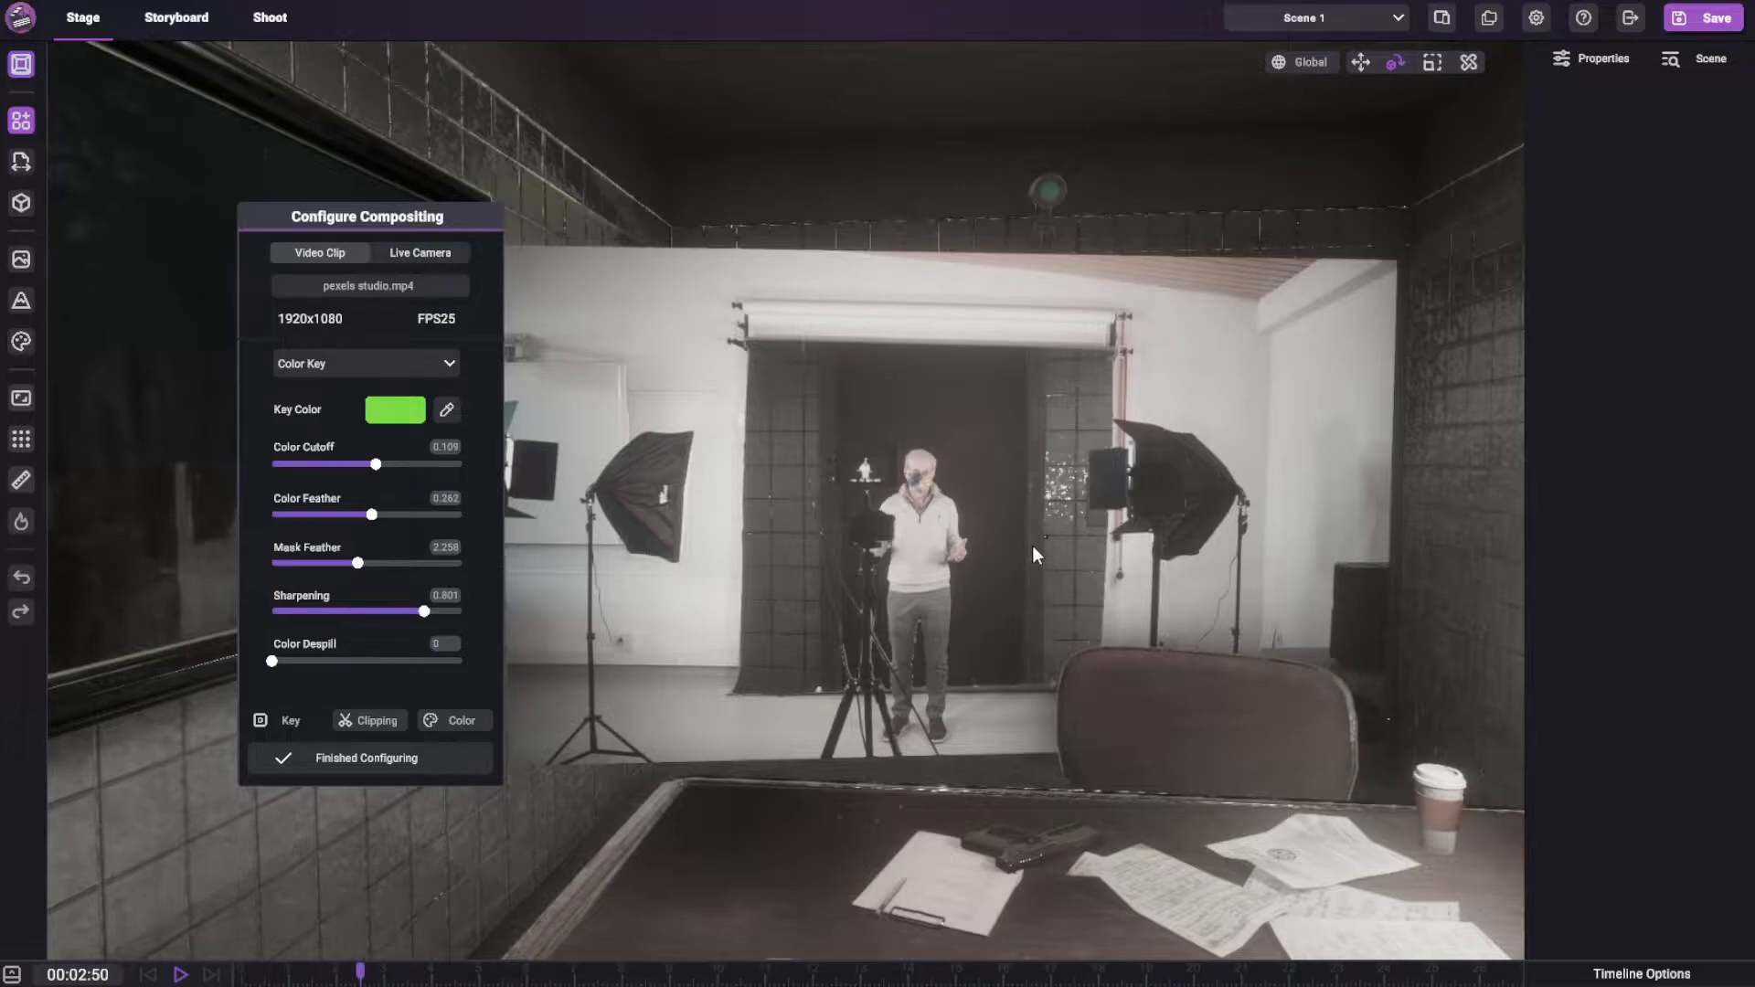
# Crop the footage around the green screen with top 0.843, bottom 0.130, right 0.659 and left 0.243
pyautogui.click(358, 718)
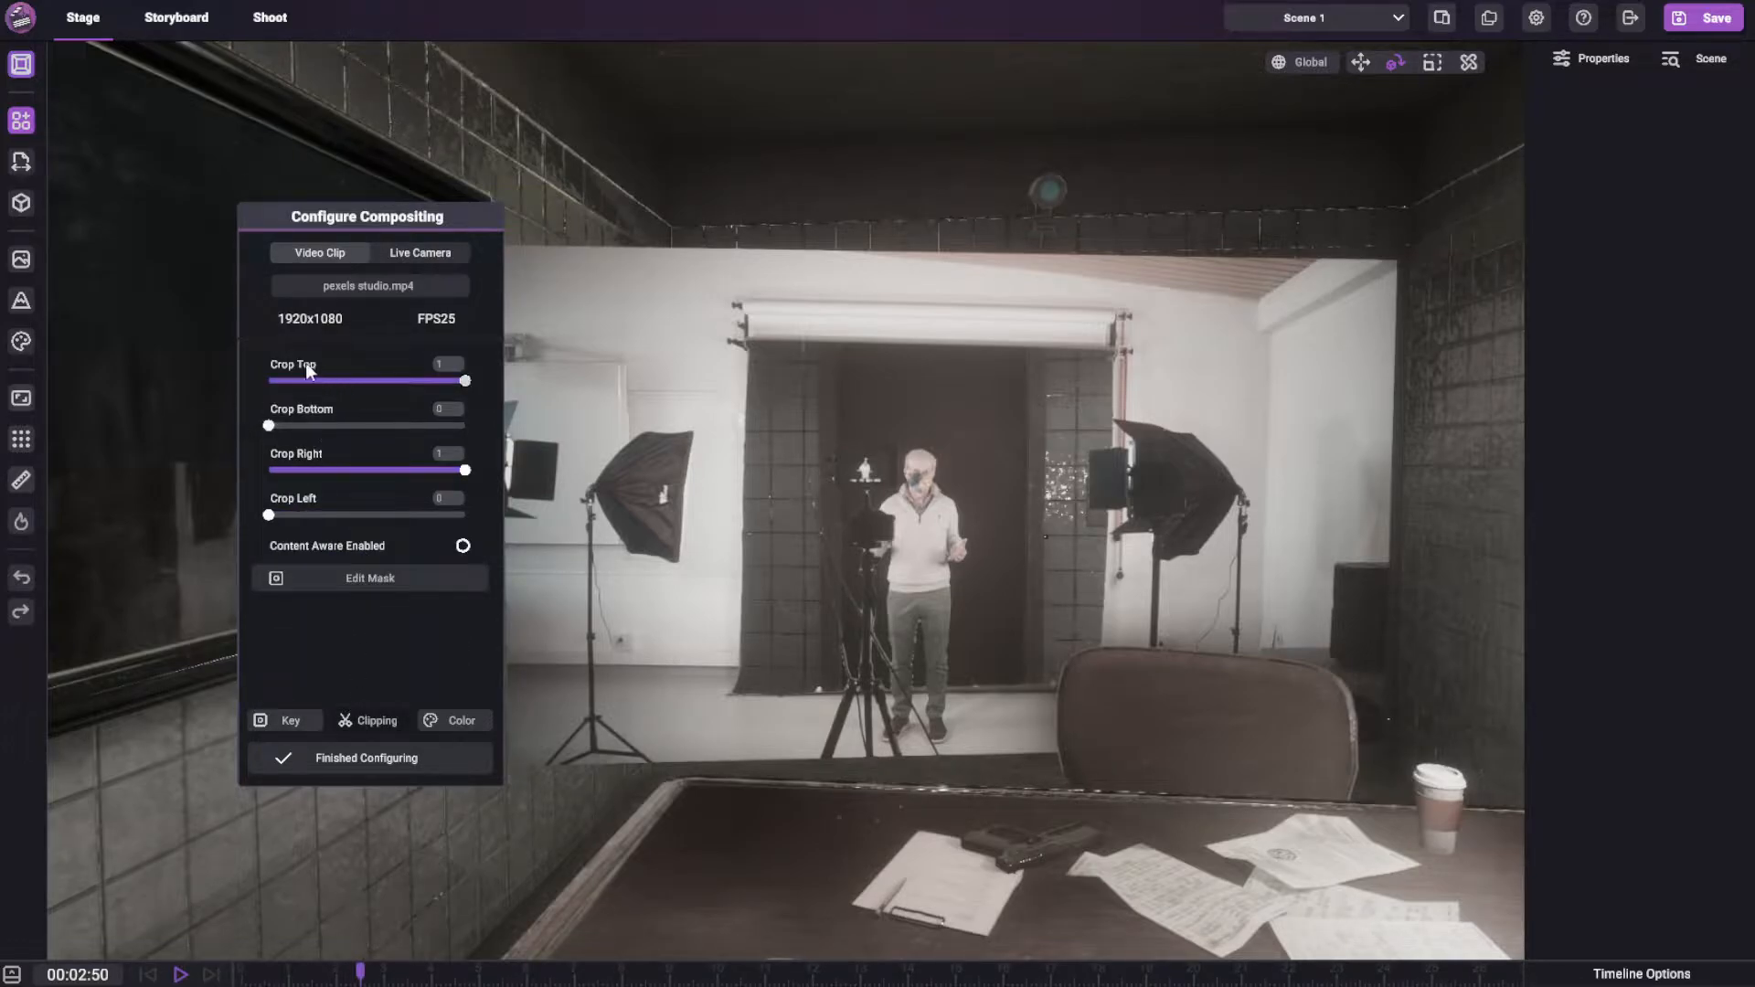
pyautogui.moveTo(464, 380); pyautogui.dragTo(408, 369)
pyautogui.moveTo(295, 425); pyautogui.dragTo(320, 425)
pyautogui.moveTo(464, 470); pyautogui.dragTo(365, 514)
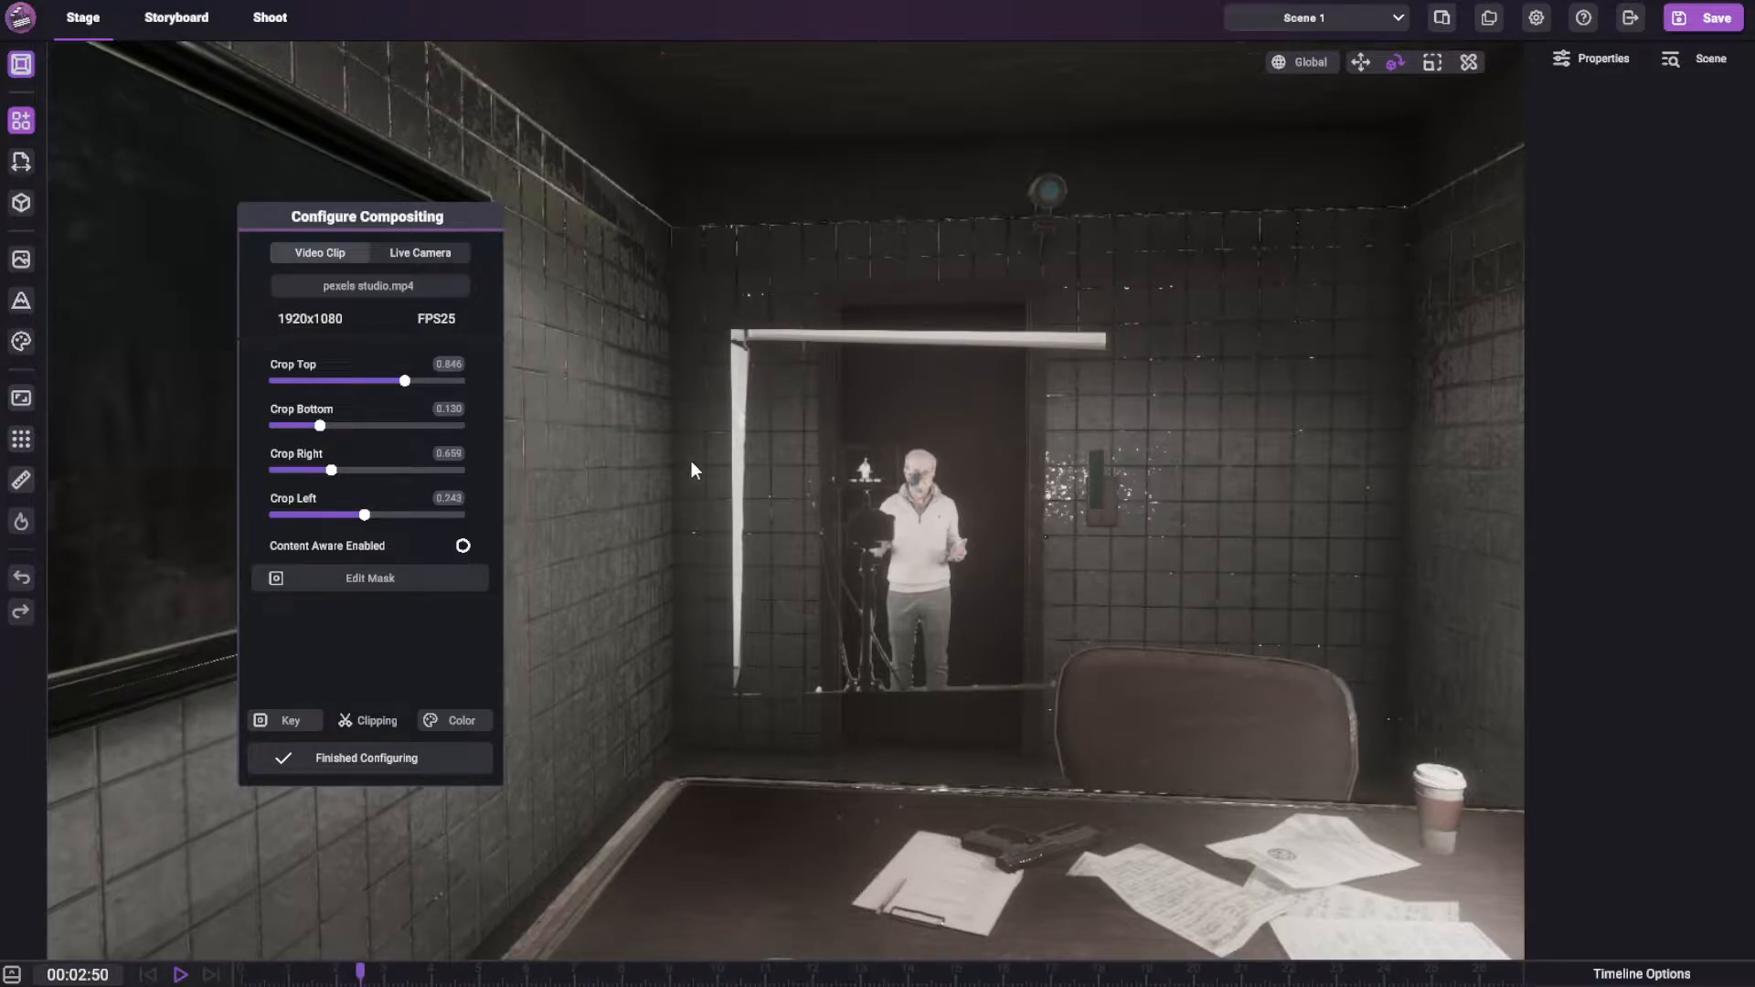
pyautogui.moveTo(376, 384); pyautogui.dragTo(415, 371)
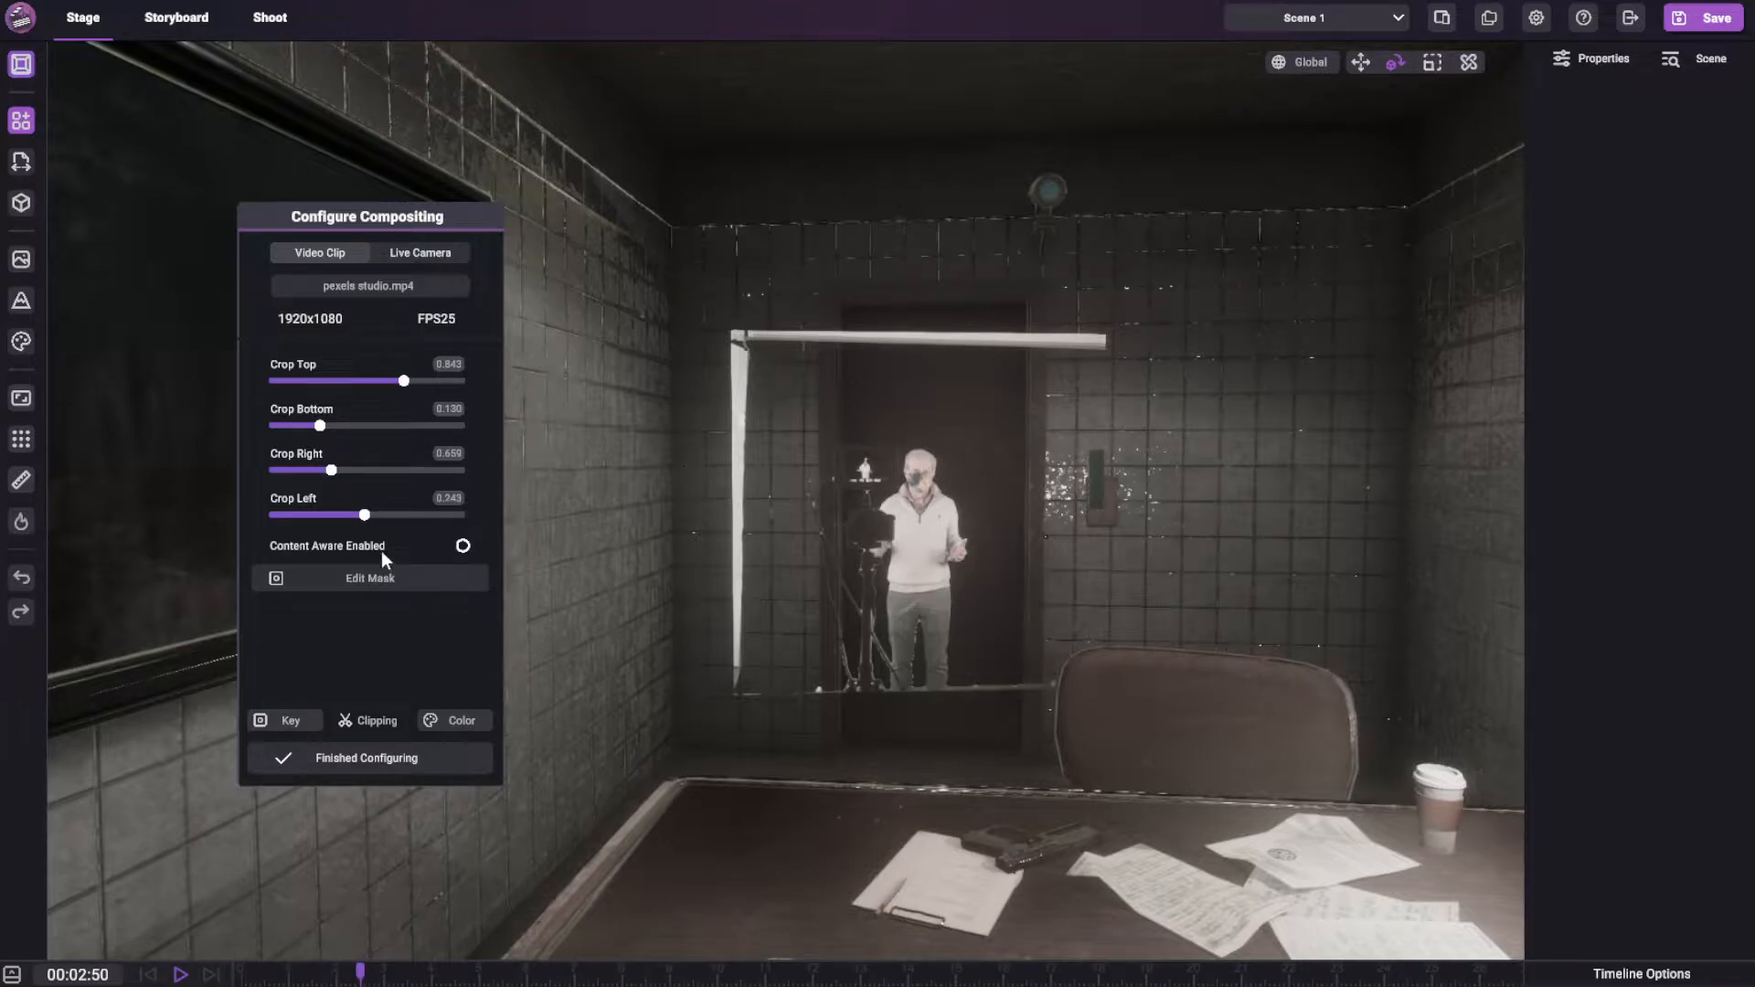
# Readjust the crop to left 0.270 and top 0.801, moving the configuration window off the footage
pyautogui.moveTo(353, 519); pyautogui.dragTo(220, 535)
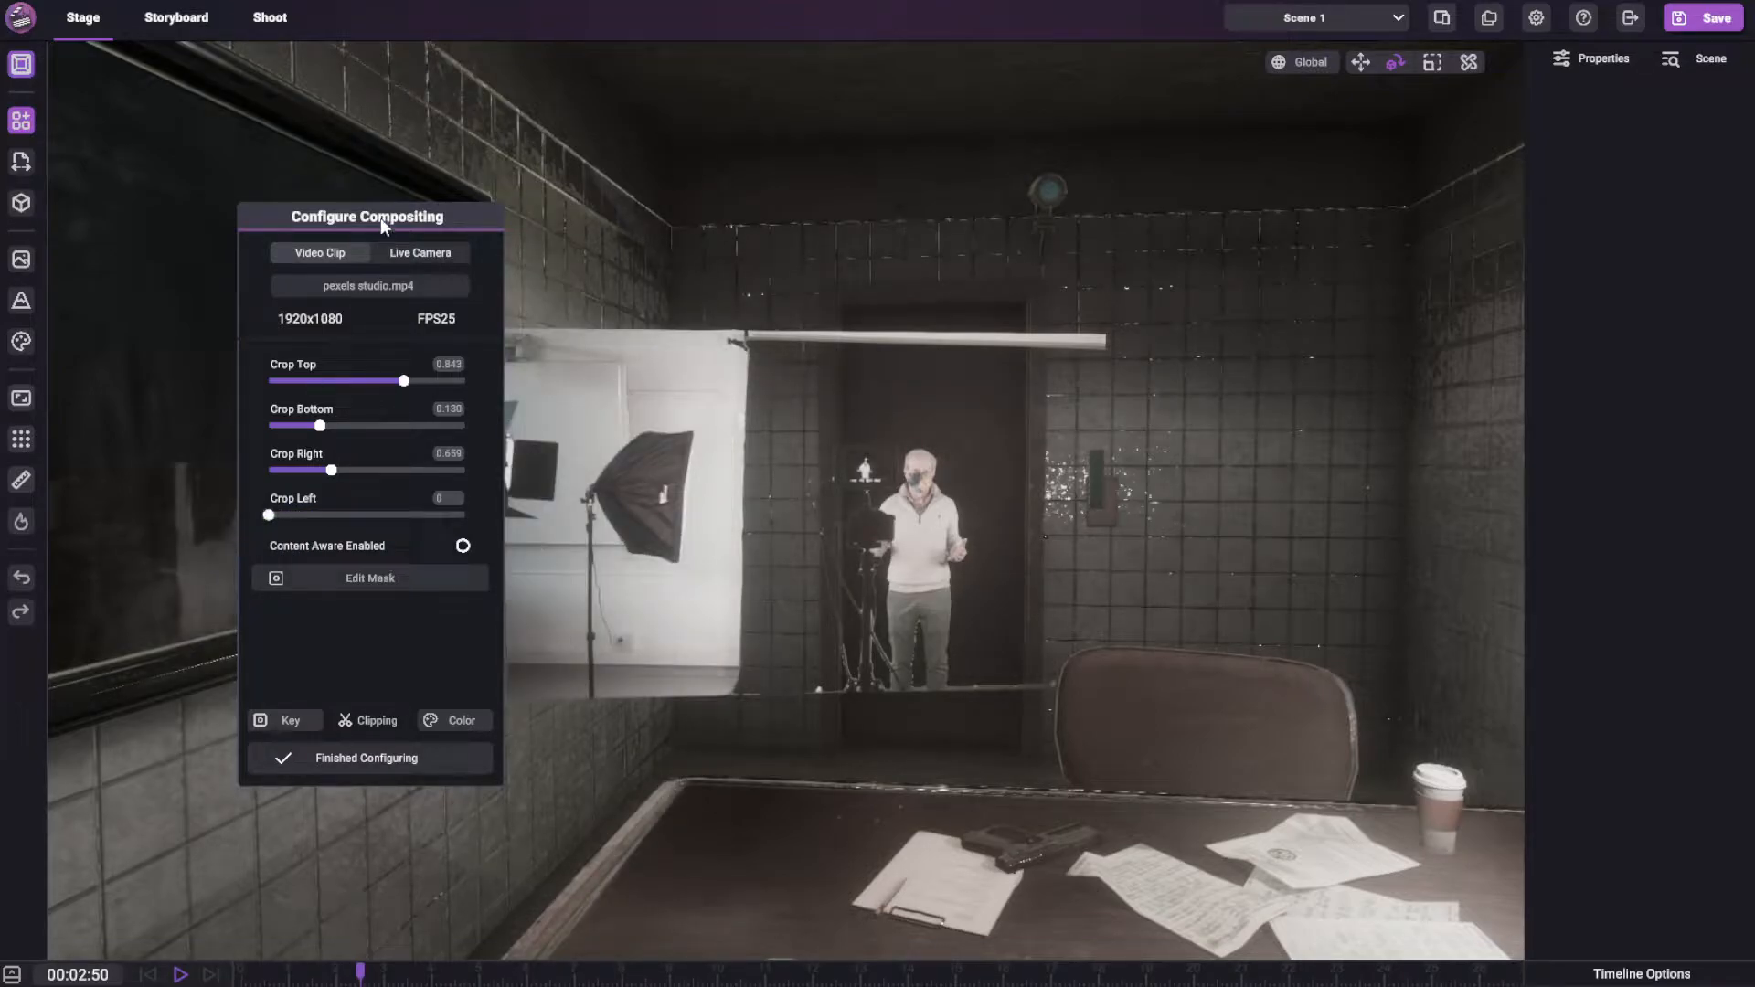
pyautogui.moveTo(380, 222); pyautogui.dragTo(254, 201)
pyautogui.click(167, 498)
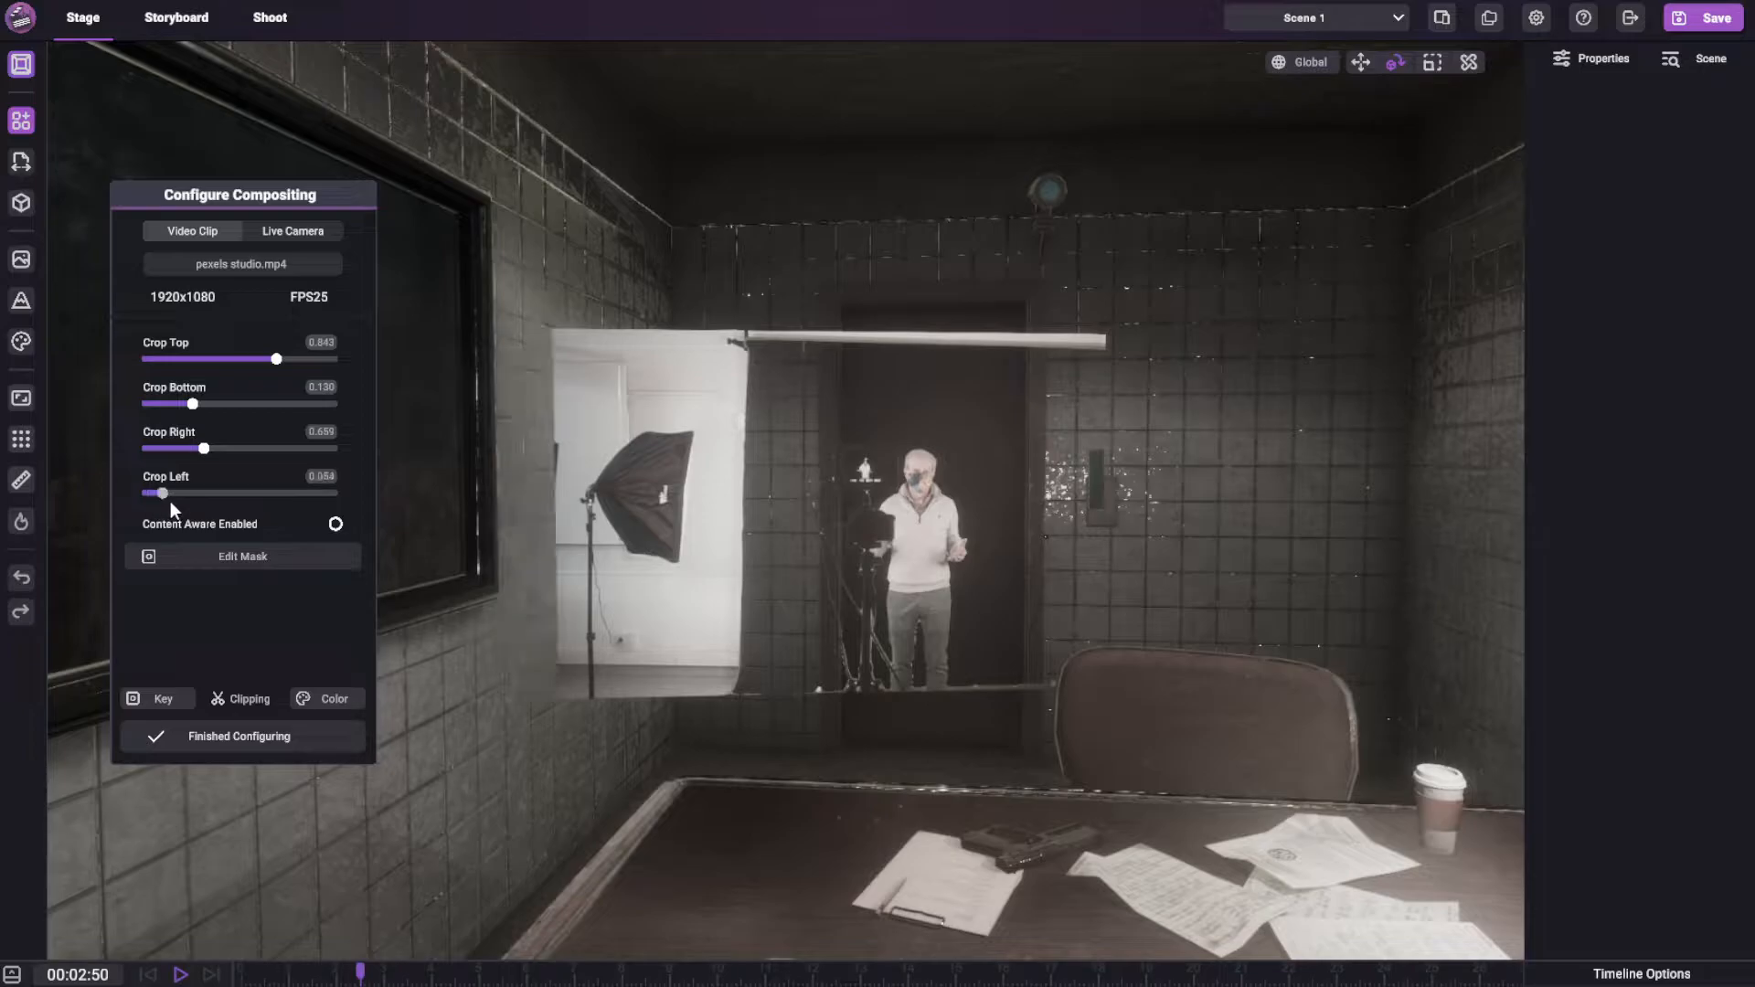
pyautogui.moveTo(166, 501); pyautogui.dragTo(249, 485)
pyautogui.moveTo(273, 362); pyautogui.dragTo(260, 366)
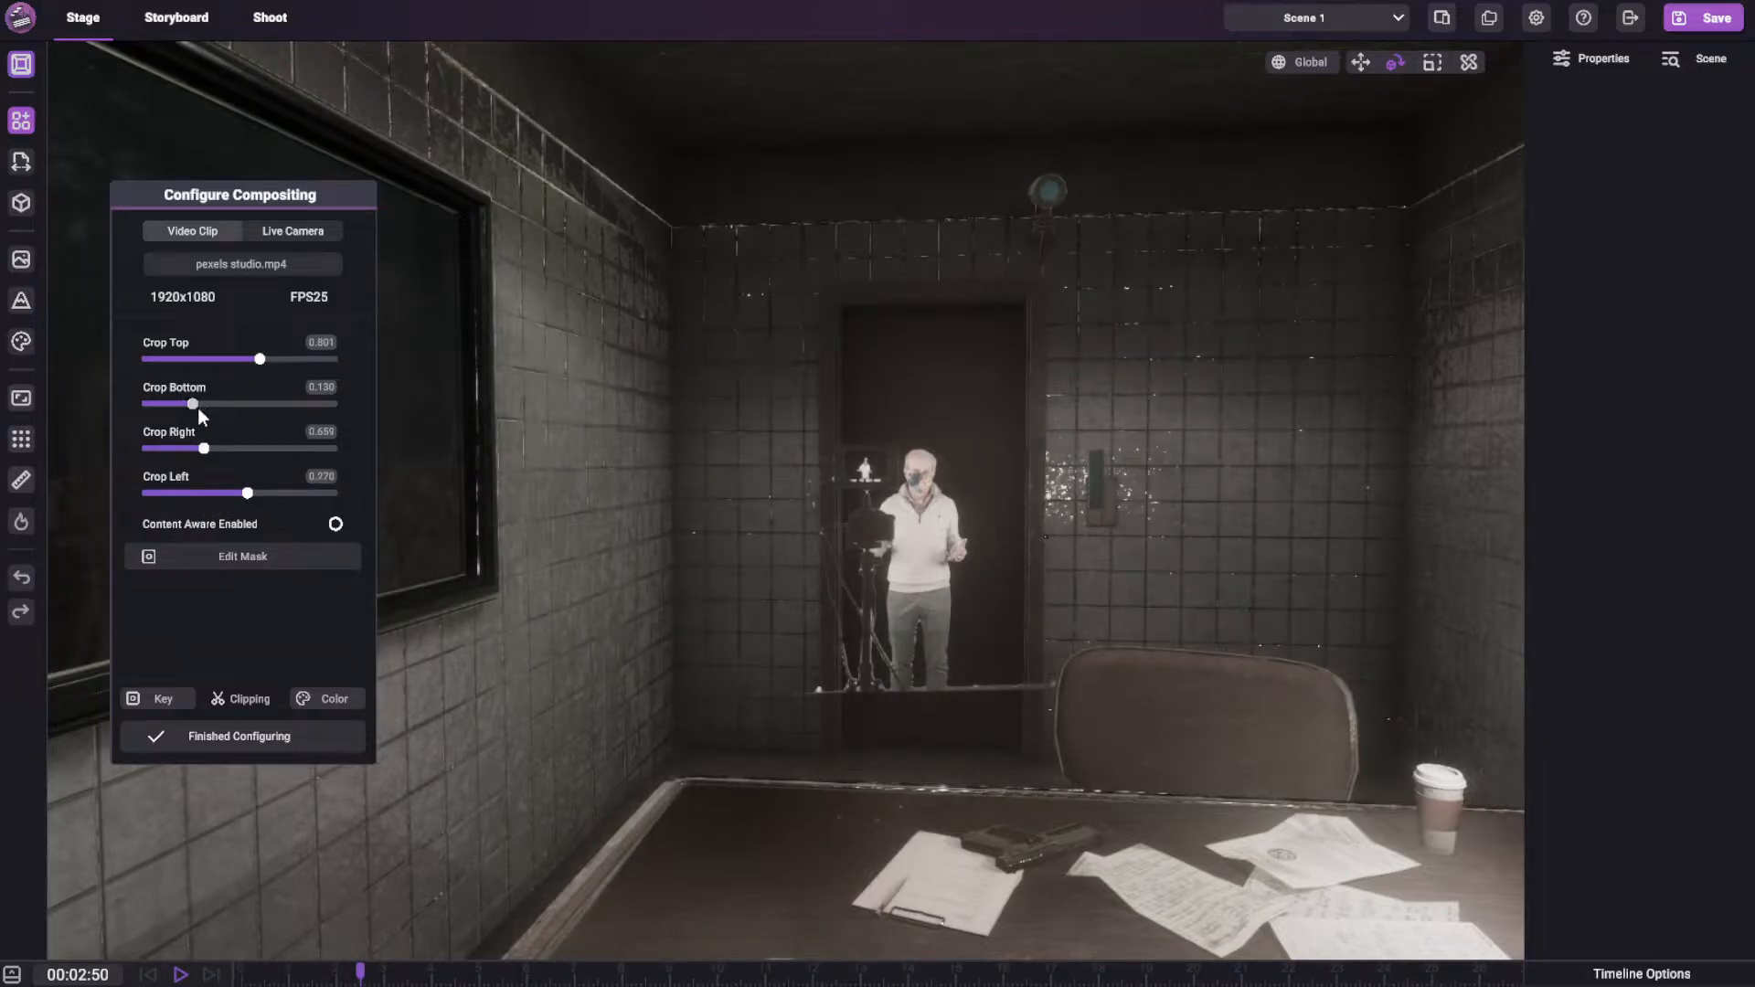
# Reset the crop to the full frame with top 1, bottom 0, right 1 and left 0
pyautogui.moveTo(198, 407); pyautogui.dragTo(338, 448)
pyautogui.moveTo(247, 493); pyautogui.dragTo(141, 493)
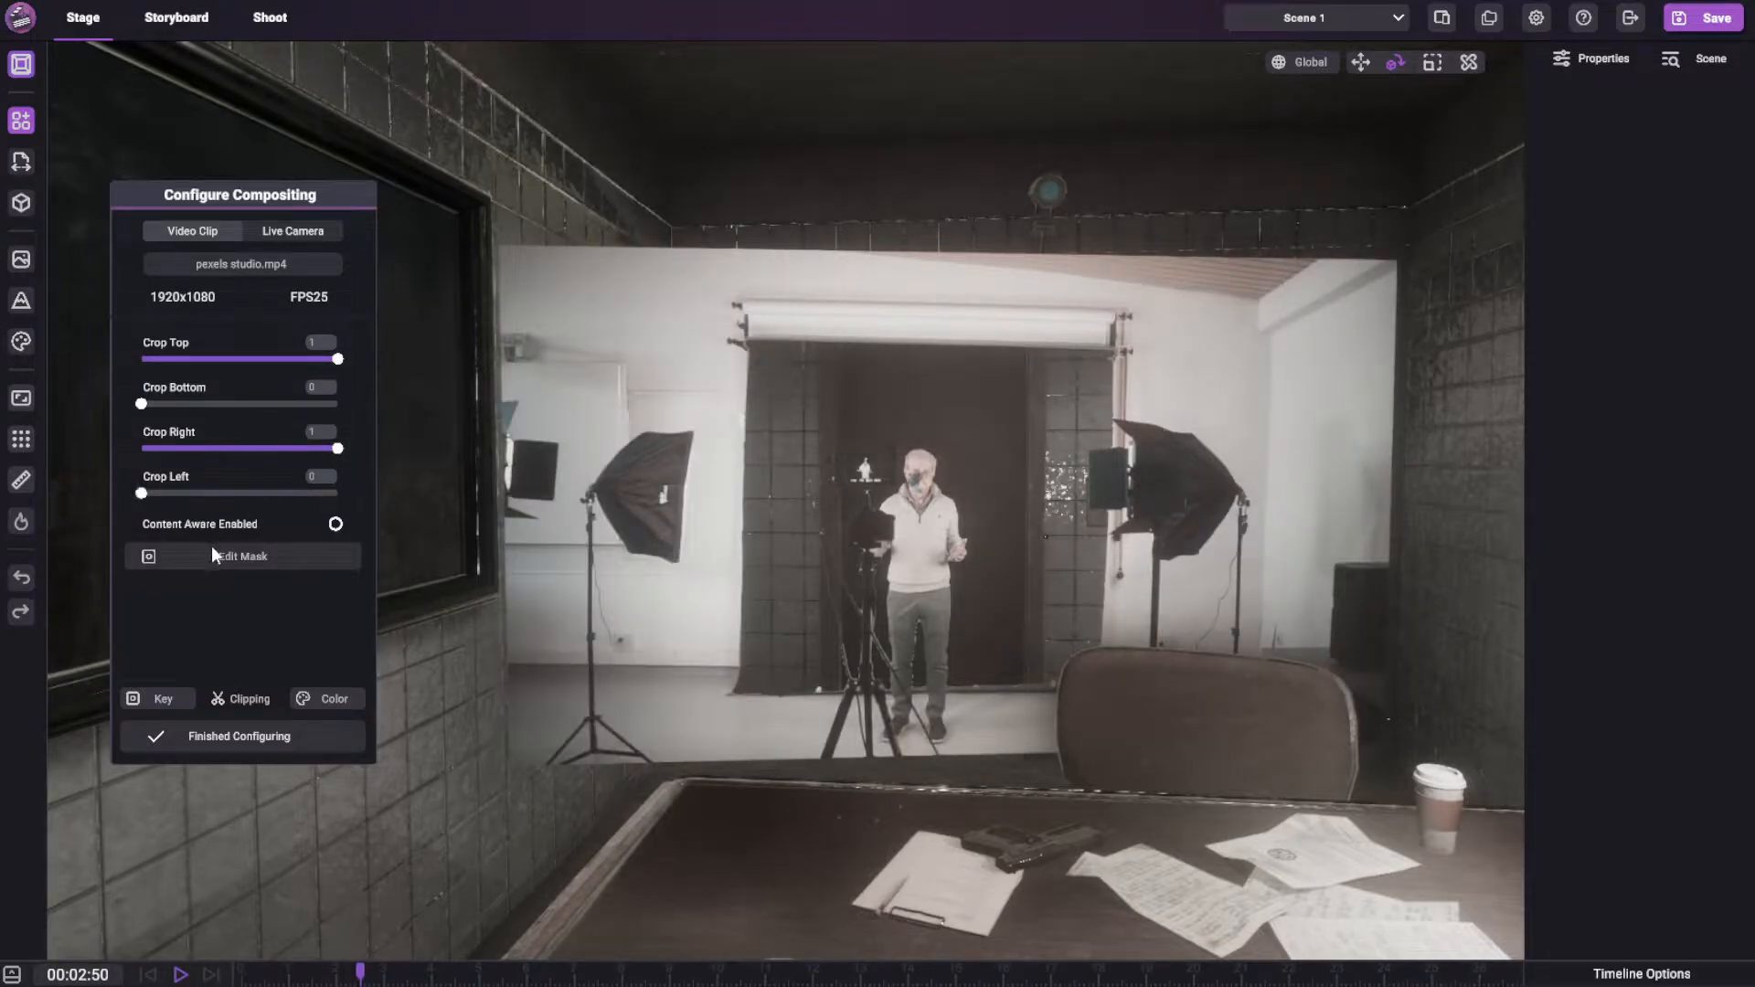
# Enable content-aware clipping with a secondary cutoff of 0.278, play the clip to check it, and return the playhead to 00:02:79
pyautogui.click(334, 525)
pyautogui.moveTo(177, 573); pyautogui.dragTo(251, 574)
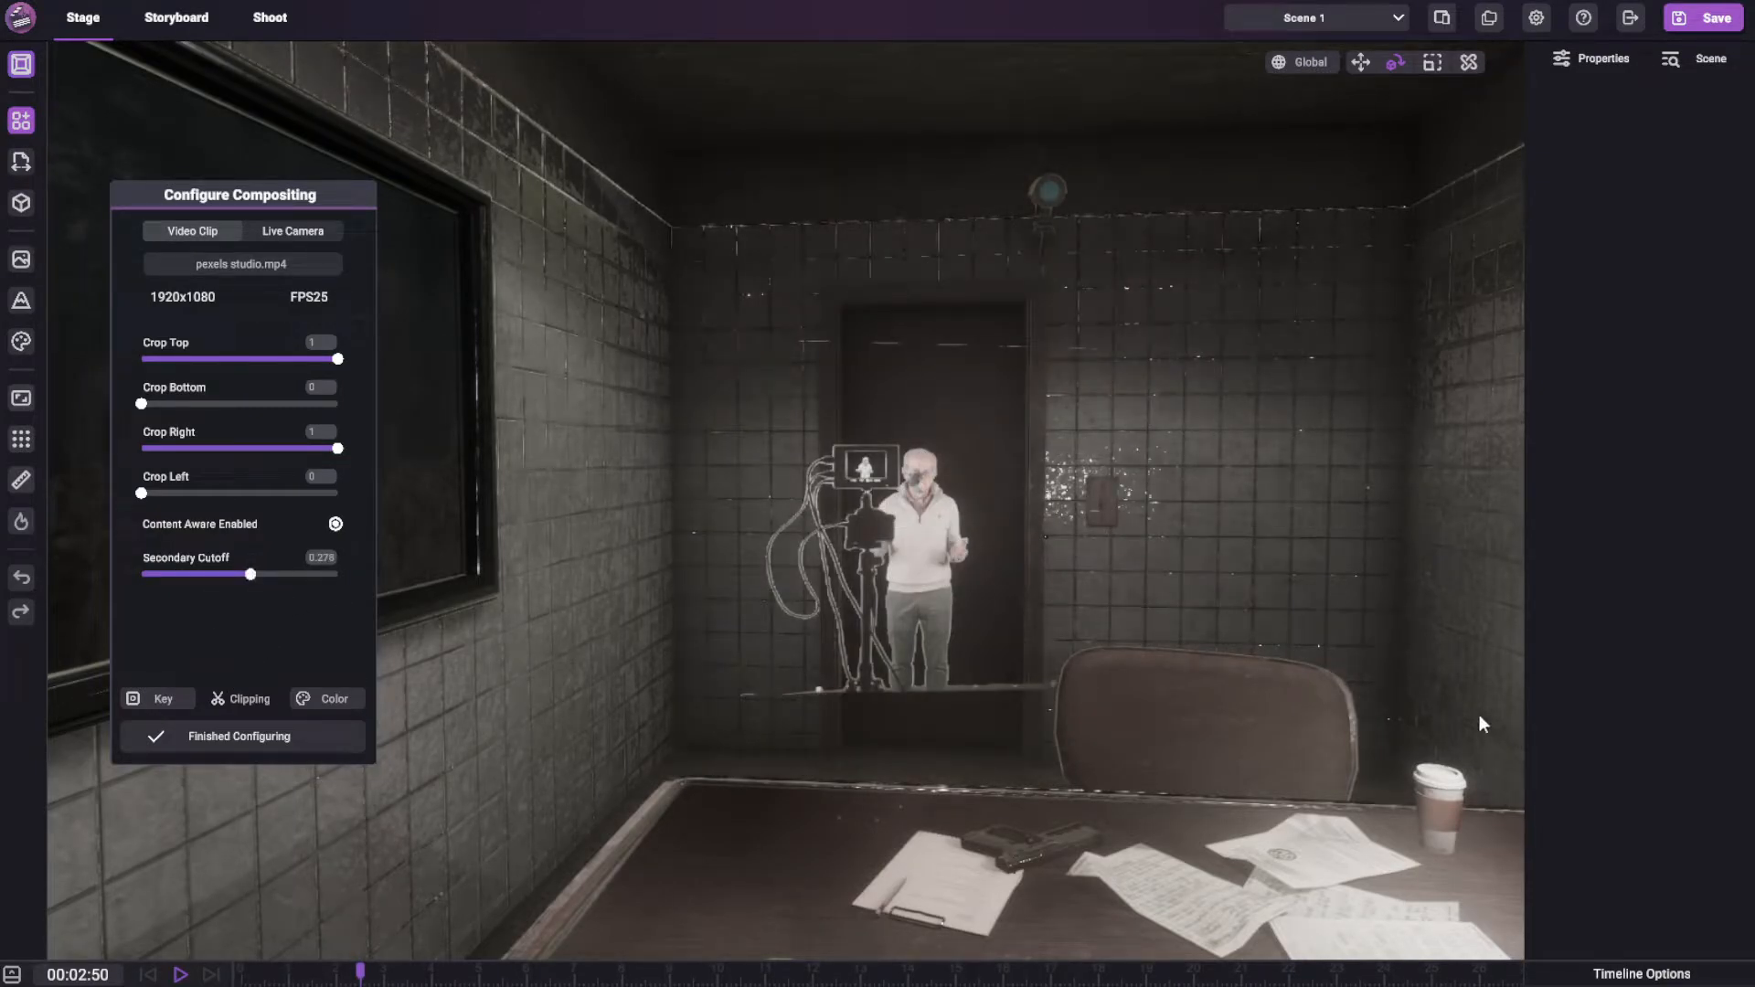
pyautogui.press('space')
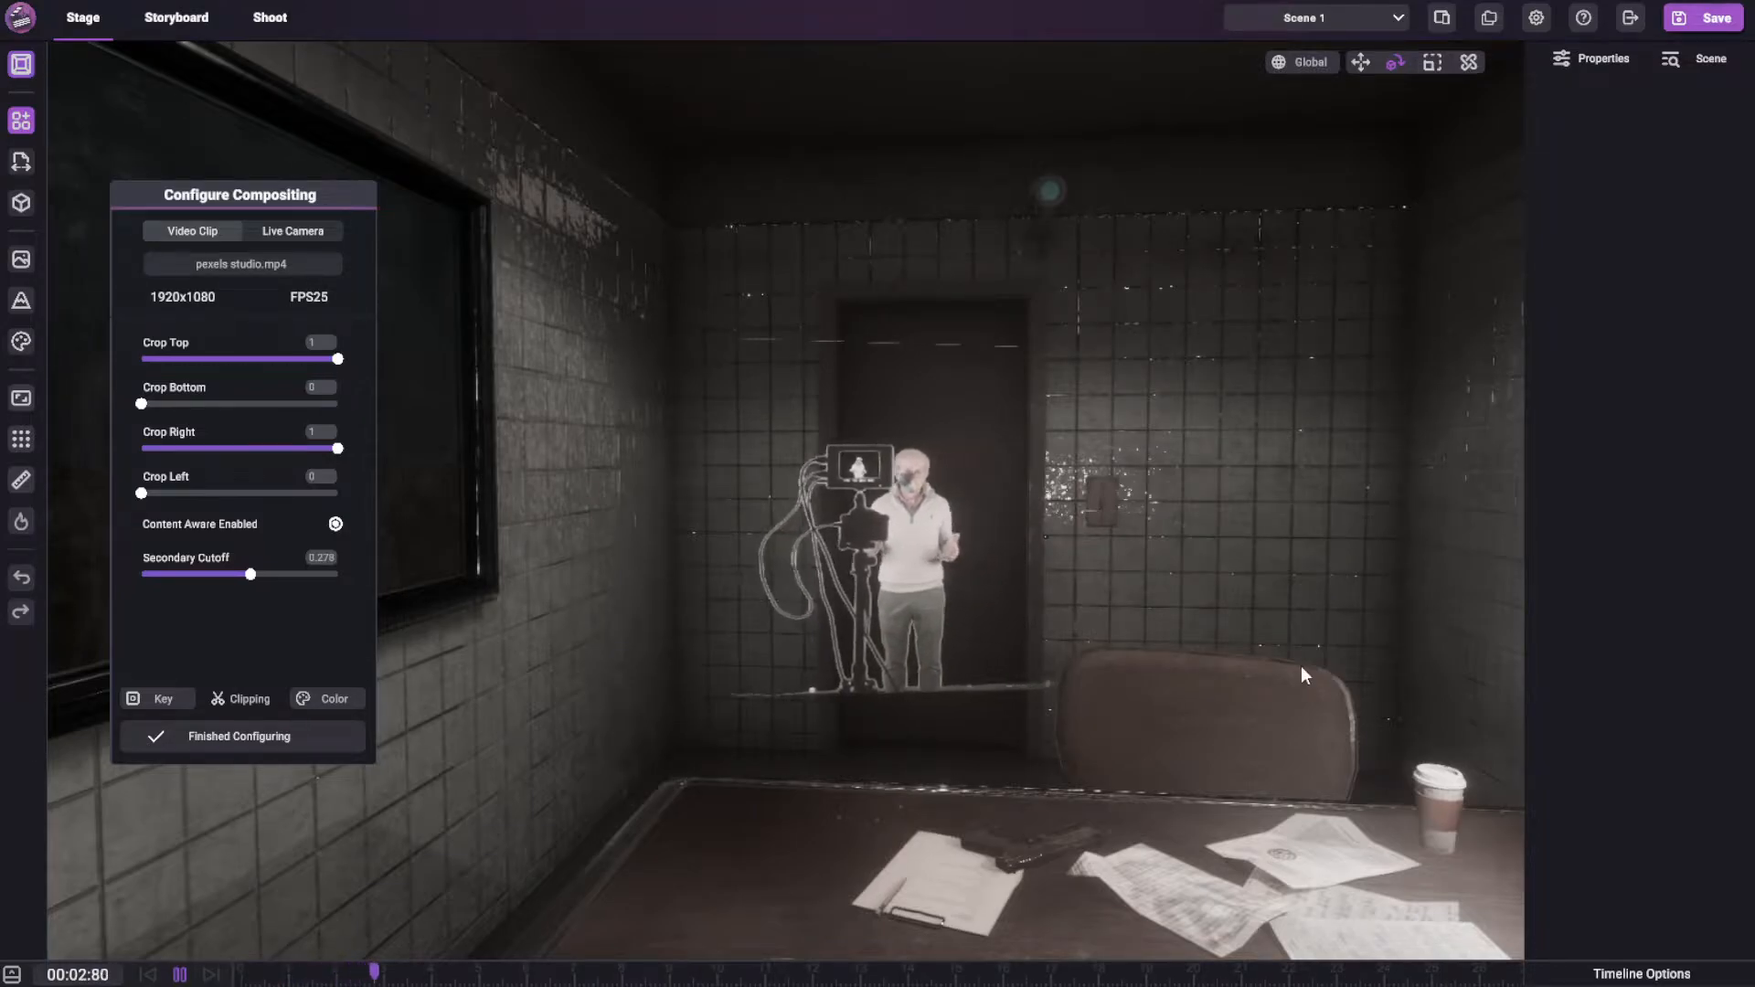
pyautogui.press('space')
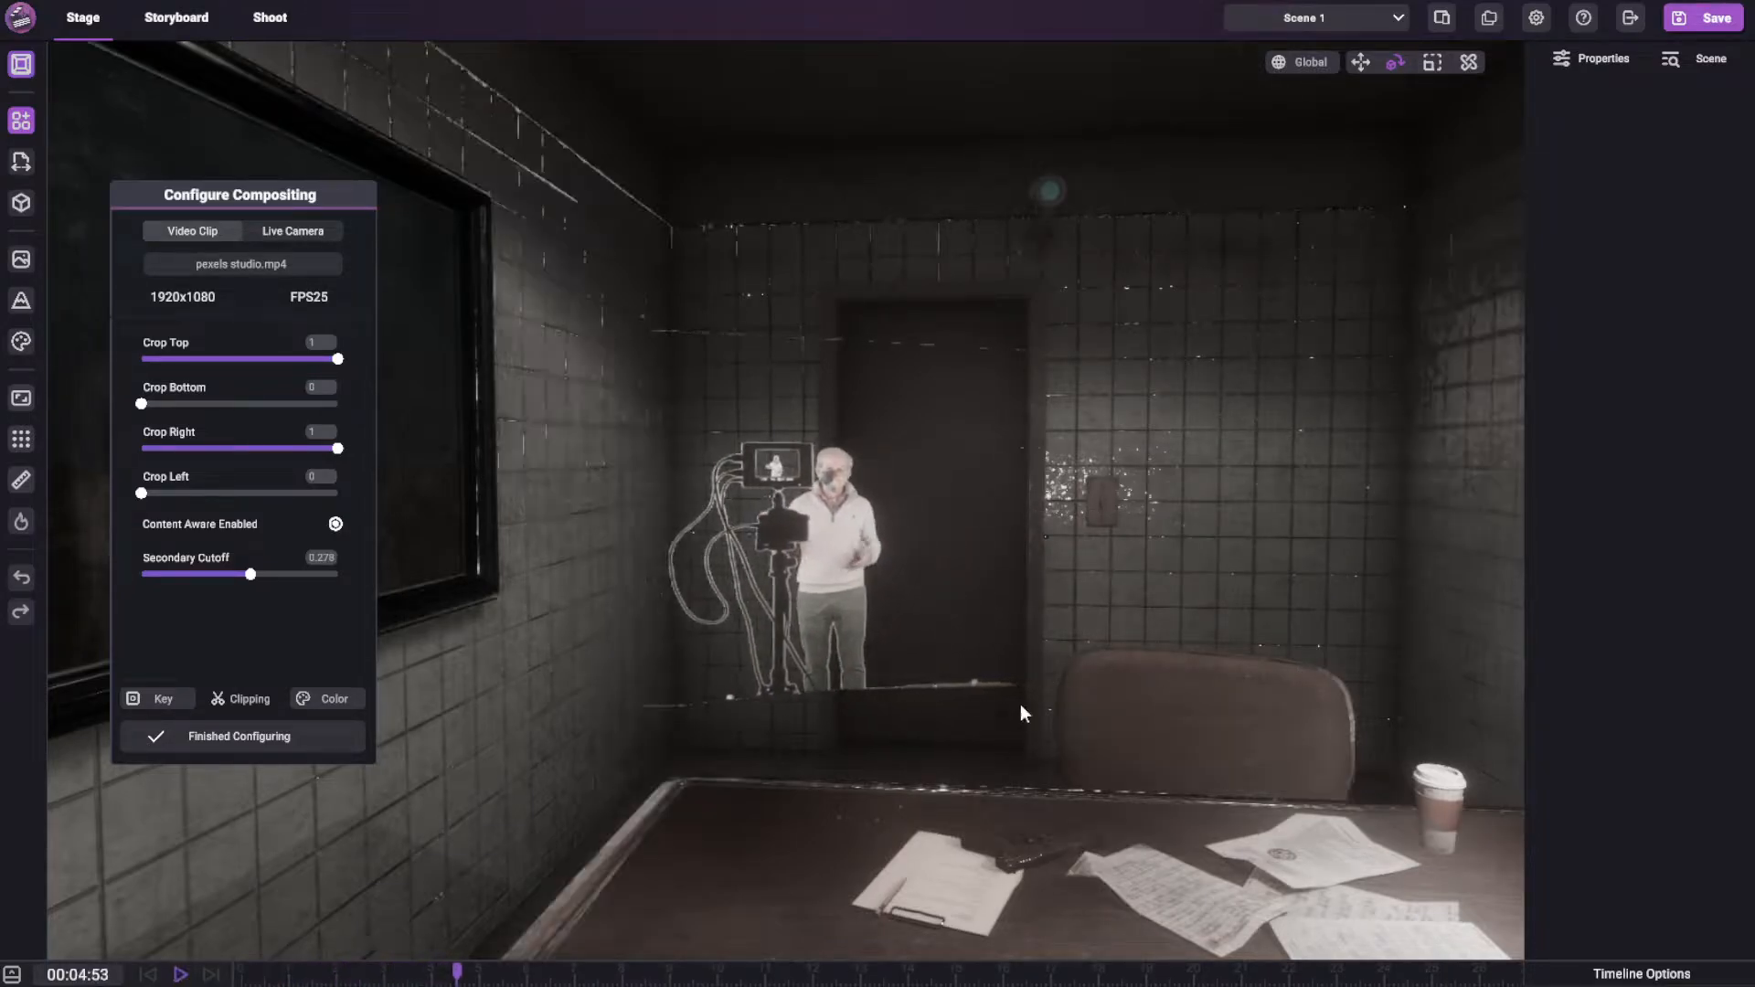
pyautogui.moveTo(462, 973); pyautogui.dragTo(374, 973)
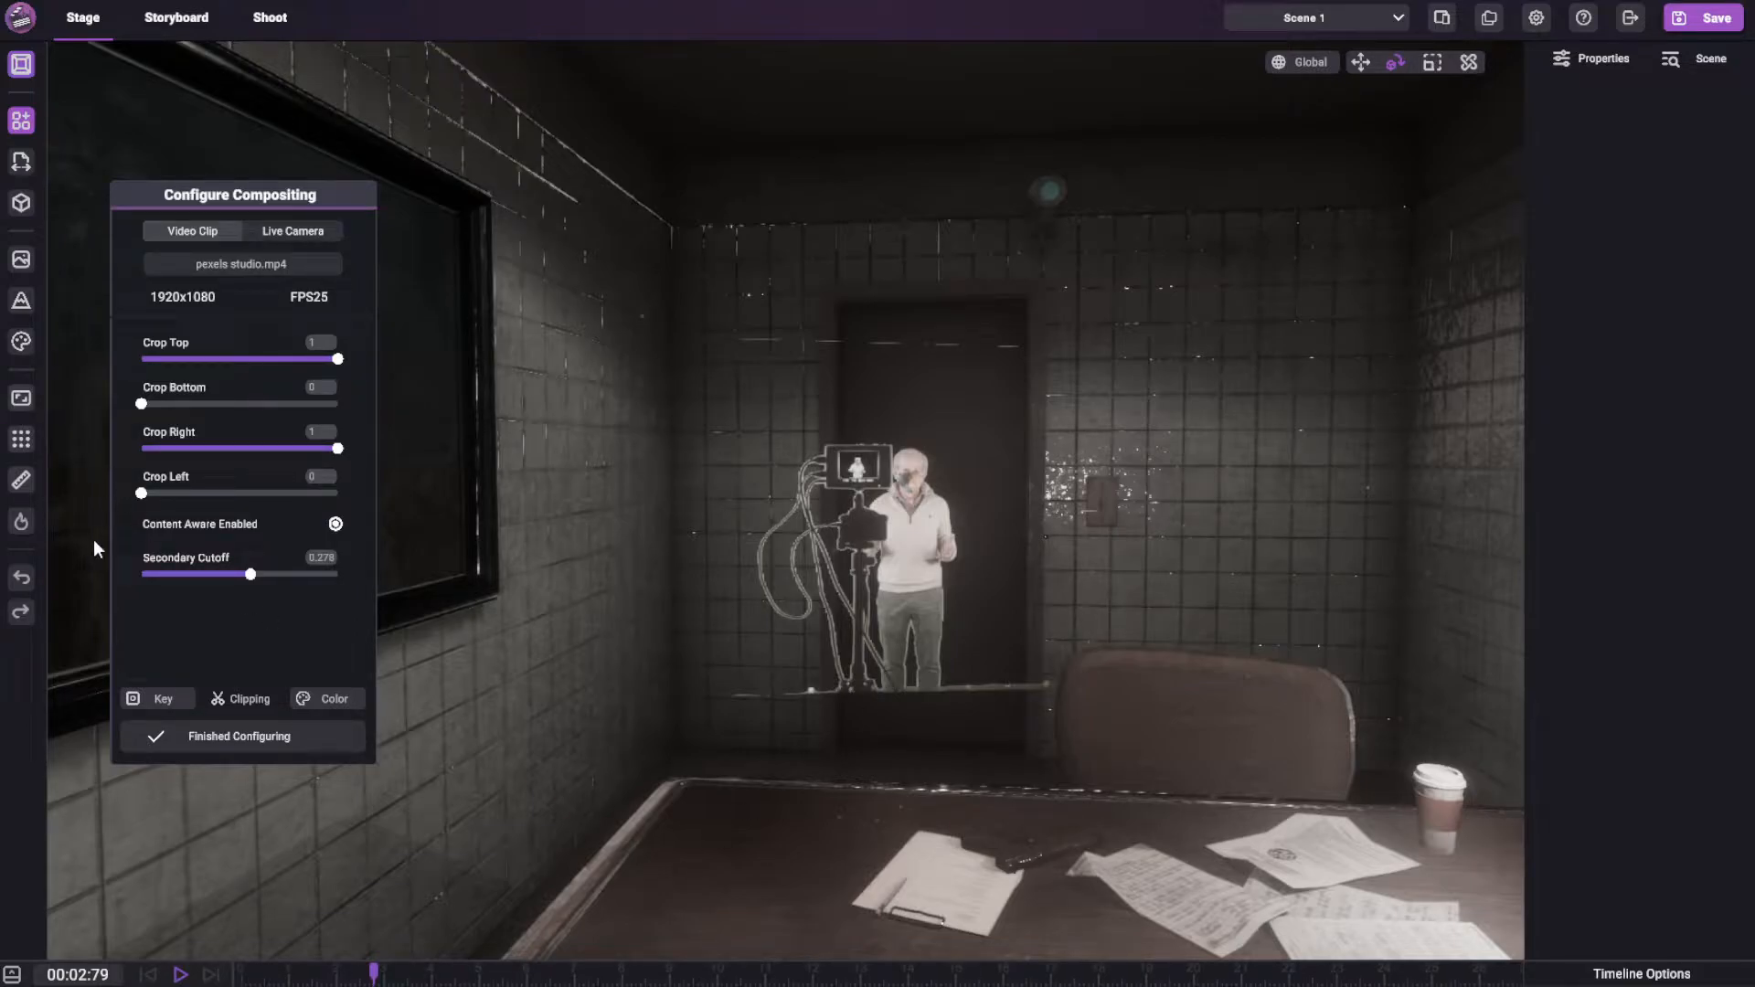
# Disable content-aware clipping and set the color cutoff, color feather, mask feather and sharpening of the key to 0
pyautogui.click(335, 524)
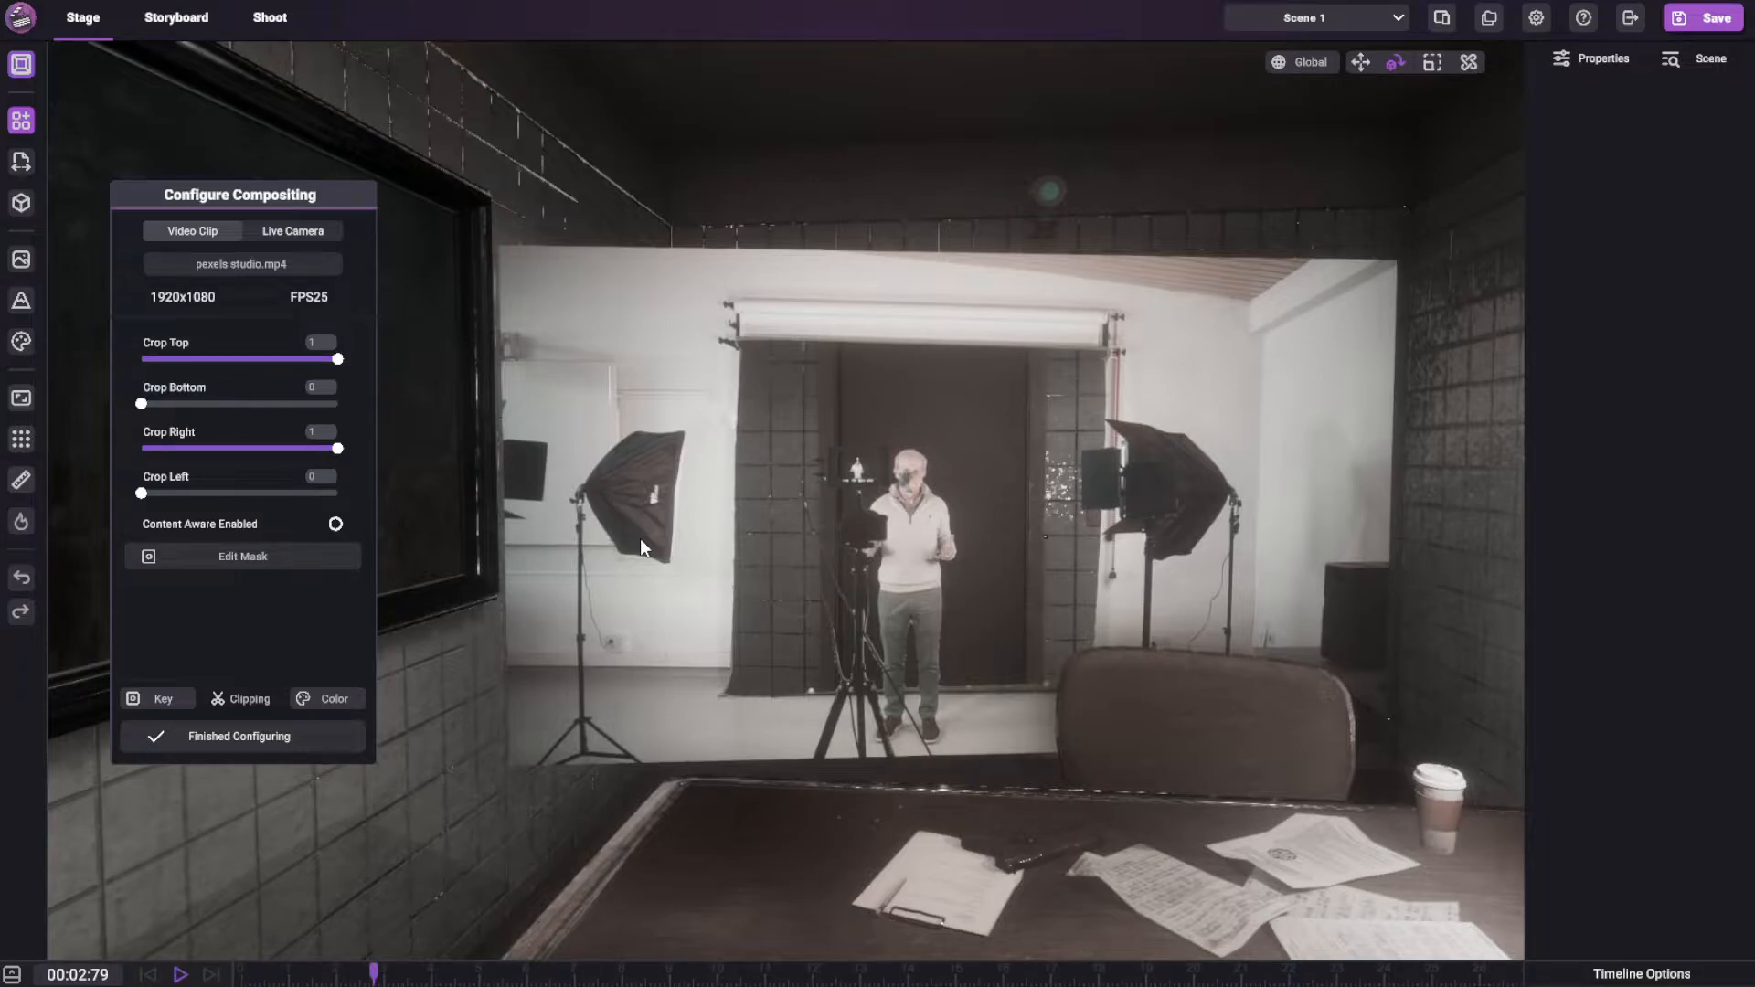
pyautogui.click(157, 699)
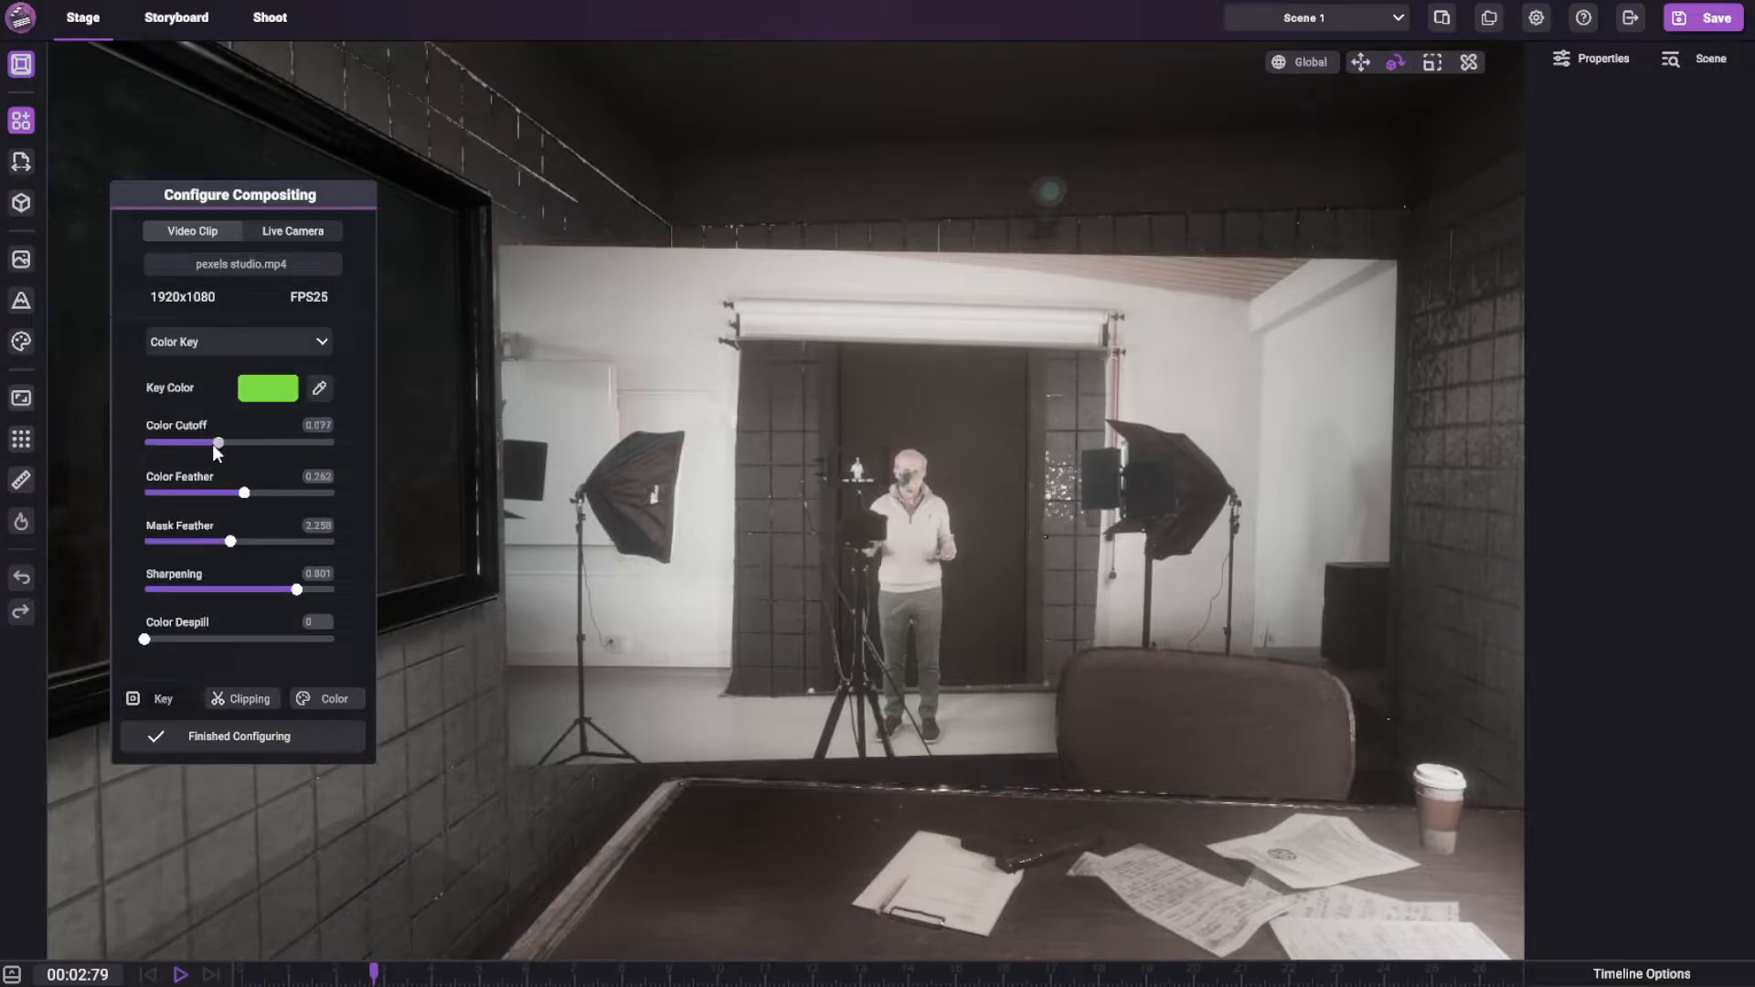
pyautogui.moveTo(211, 493); pyautogui.dragTo(103, 552)
pyautogui.moveTo(296, 589); pyautogui.dragTo(62, 569)
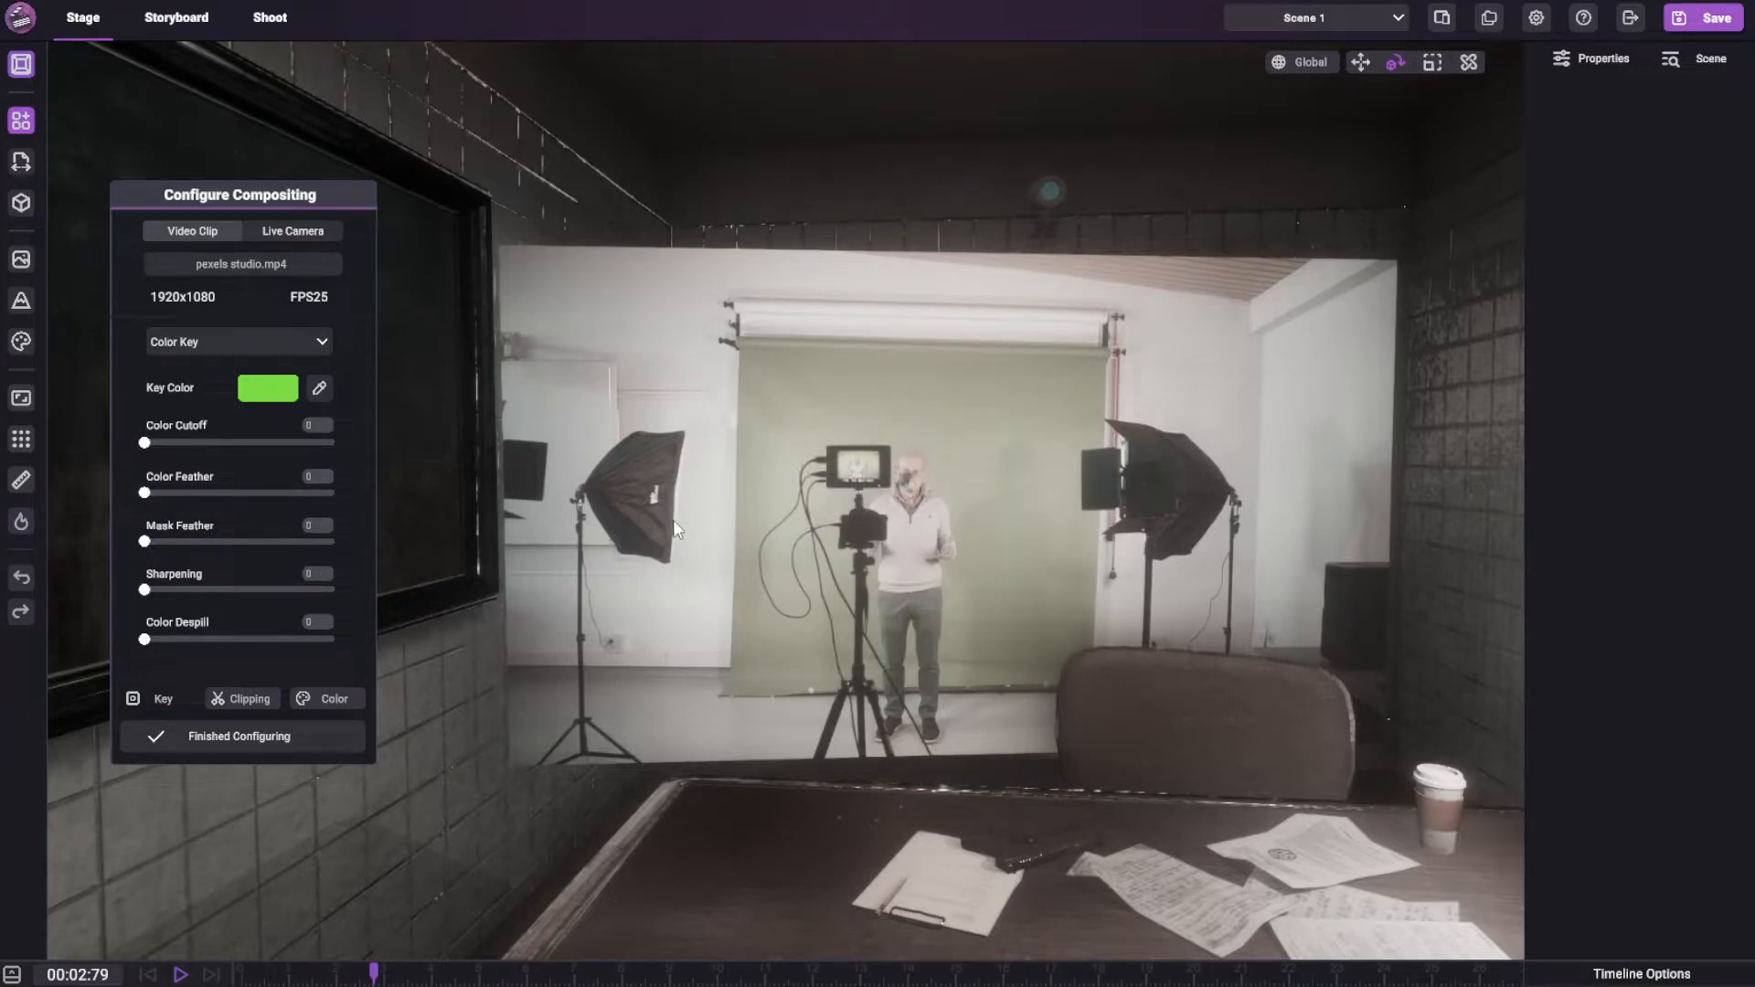
# Open the Mask Editor from the clipping settings and move its window fully into view
pyautogui.click(250, 696)
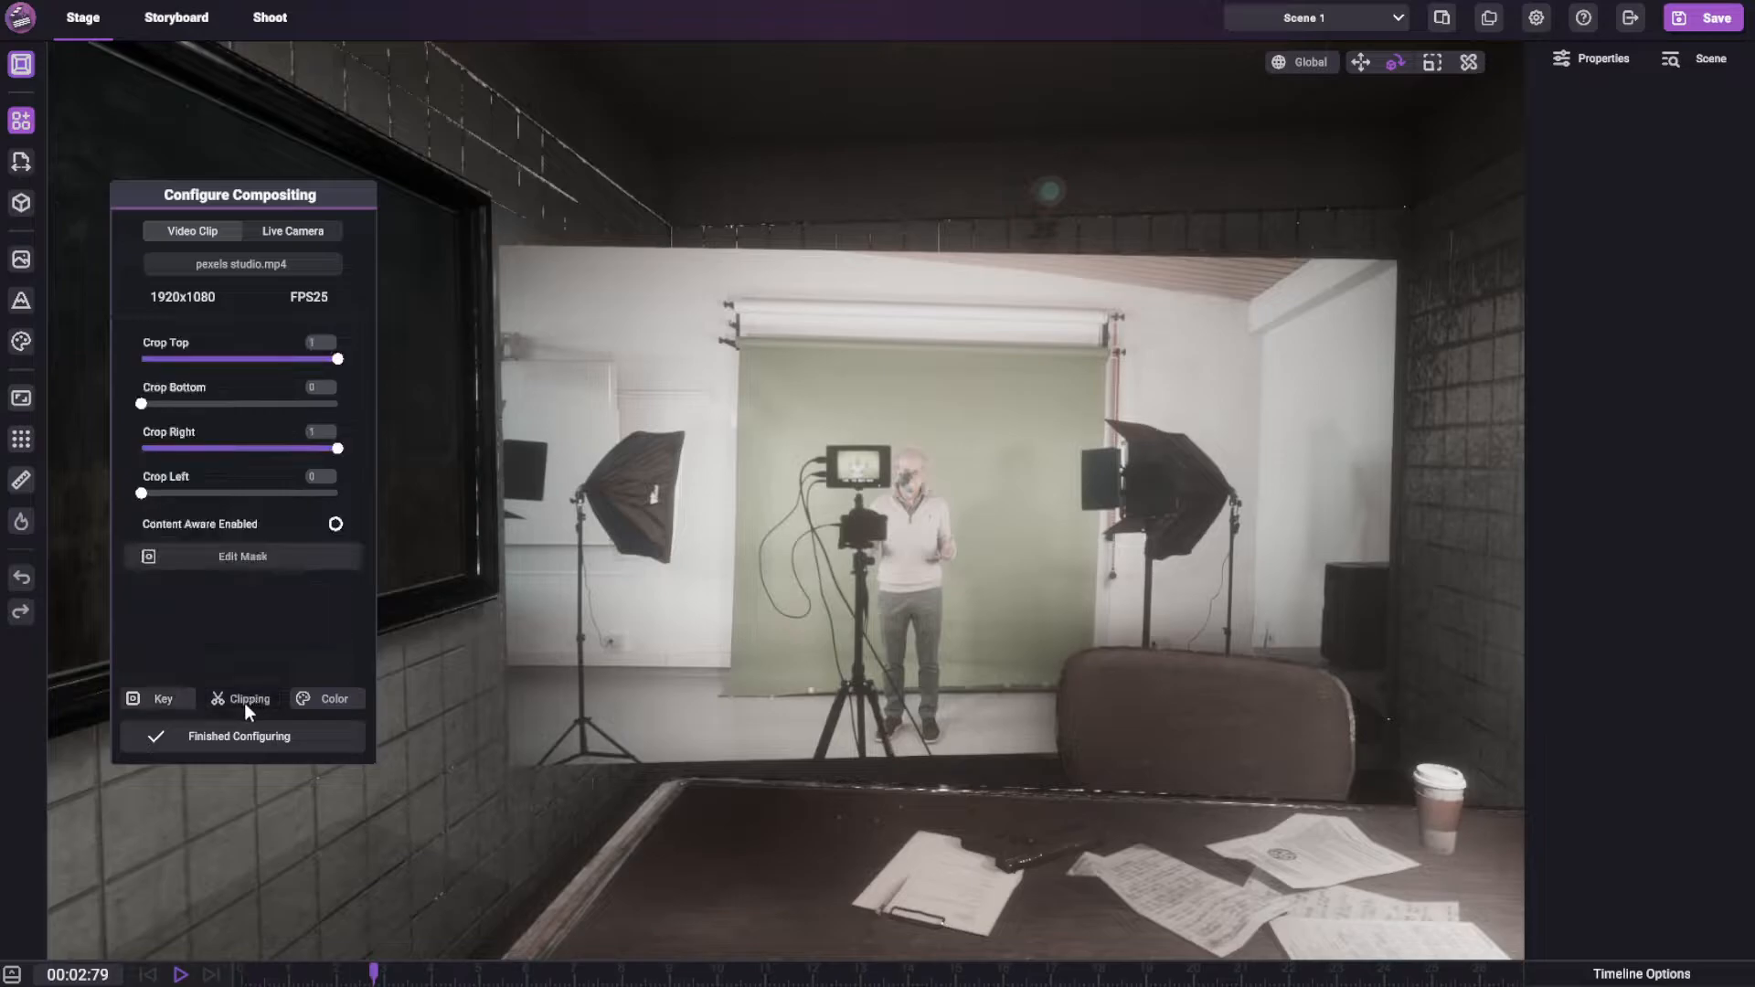
pyautogui.click(226, 559)
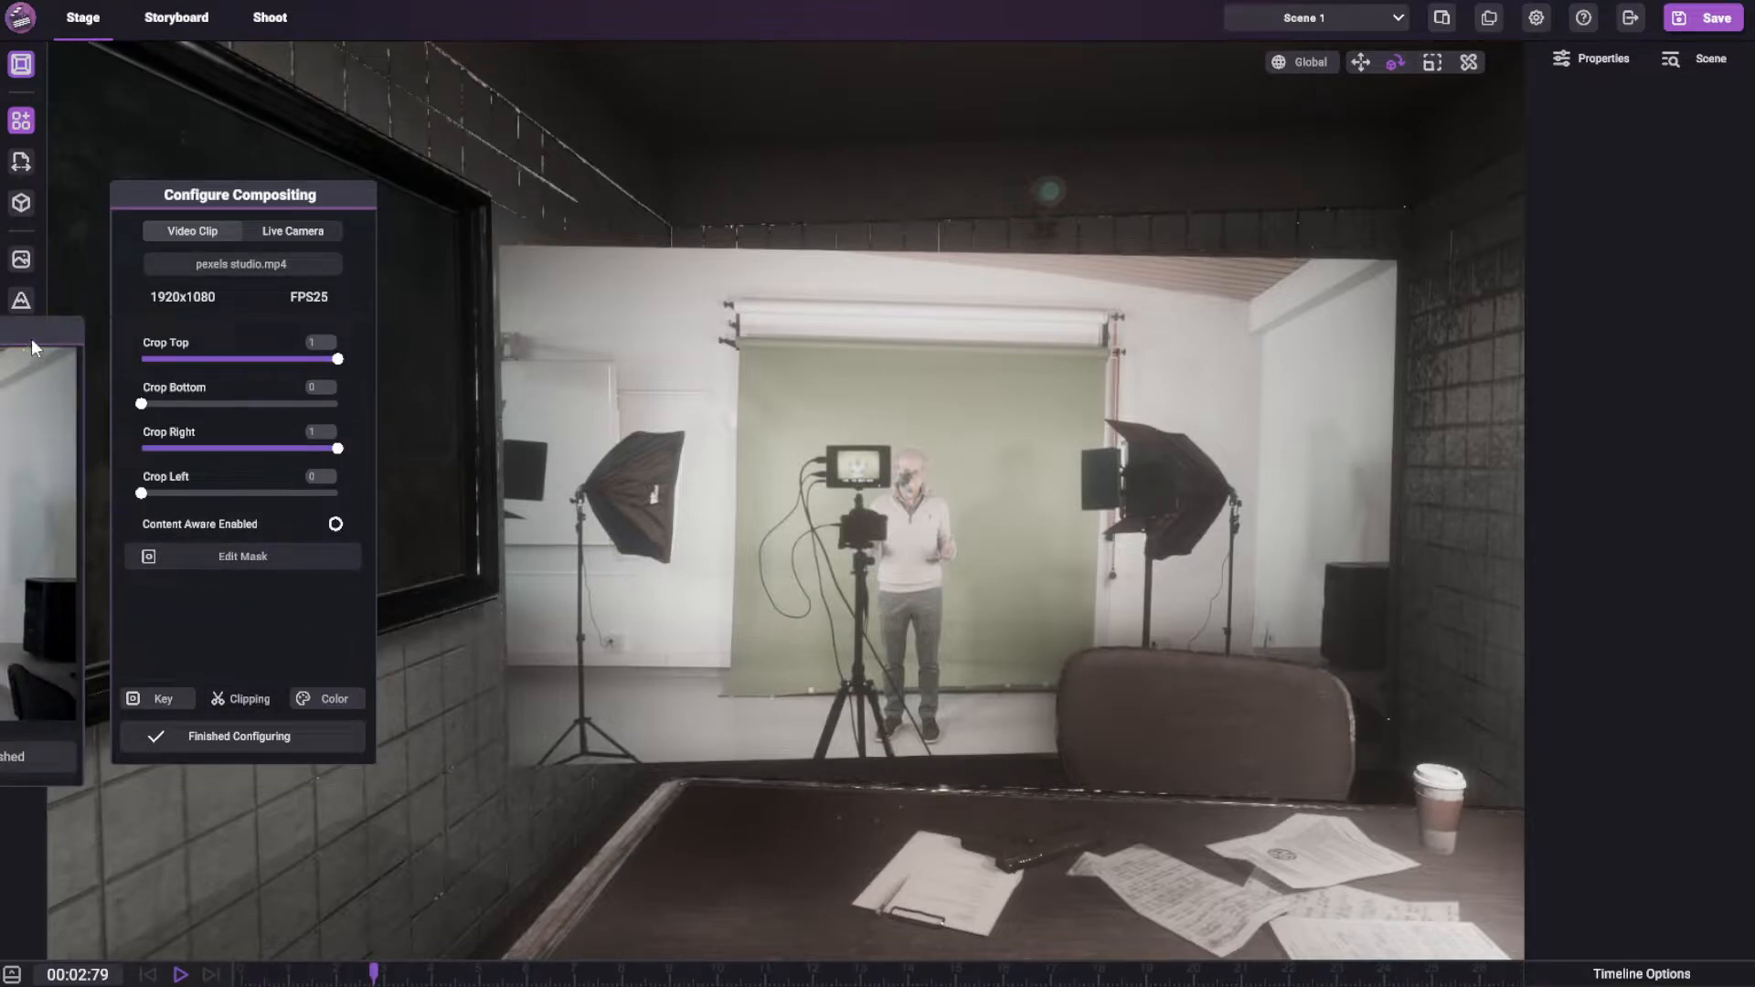
pyautogui.moveTo(18, 334); pyautogui.dragTo(1370, 474)
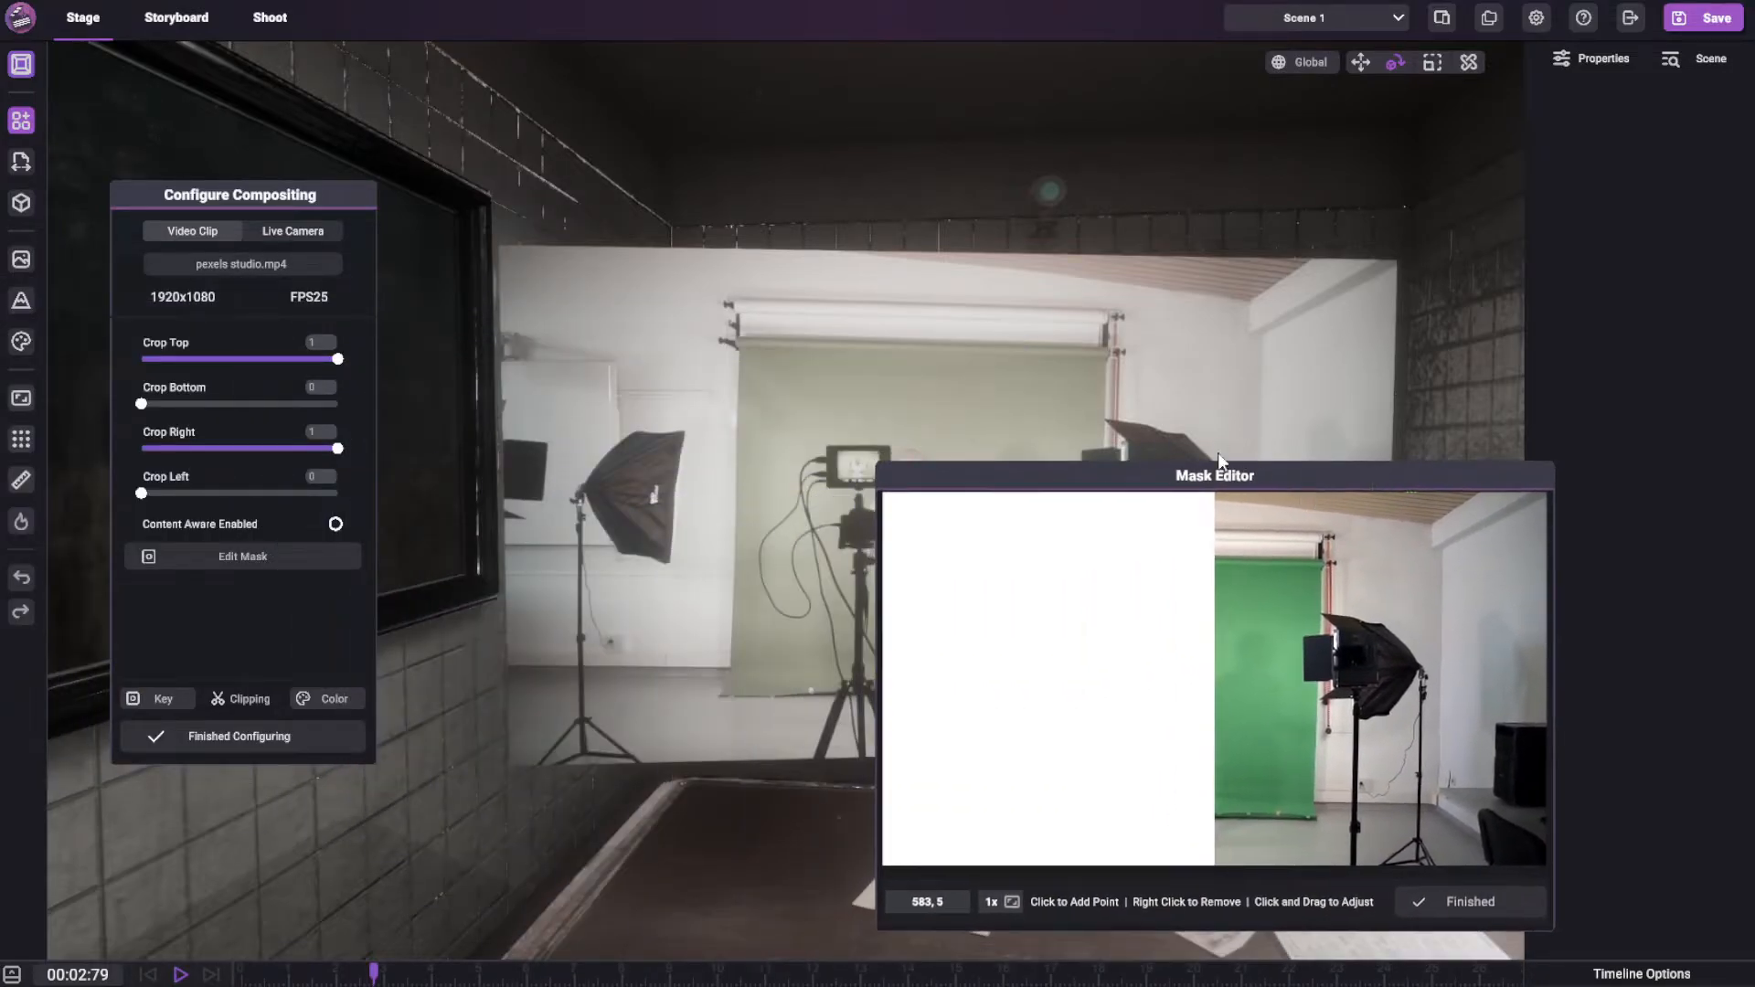
pyautogui.moveTo(1231, 479); pyautogui.dragTo(1351, 276)
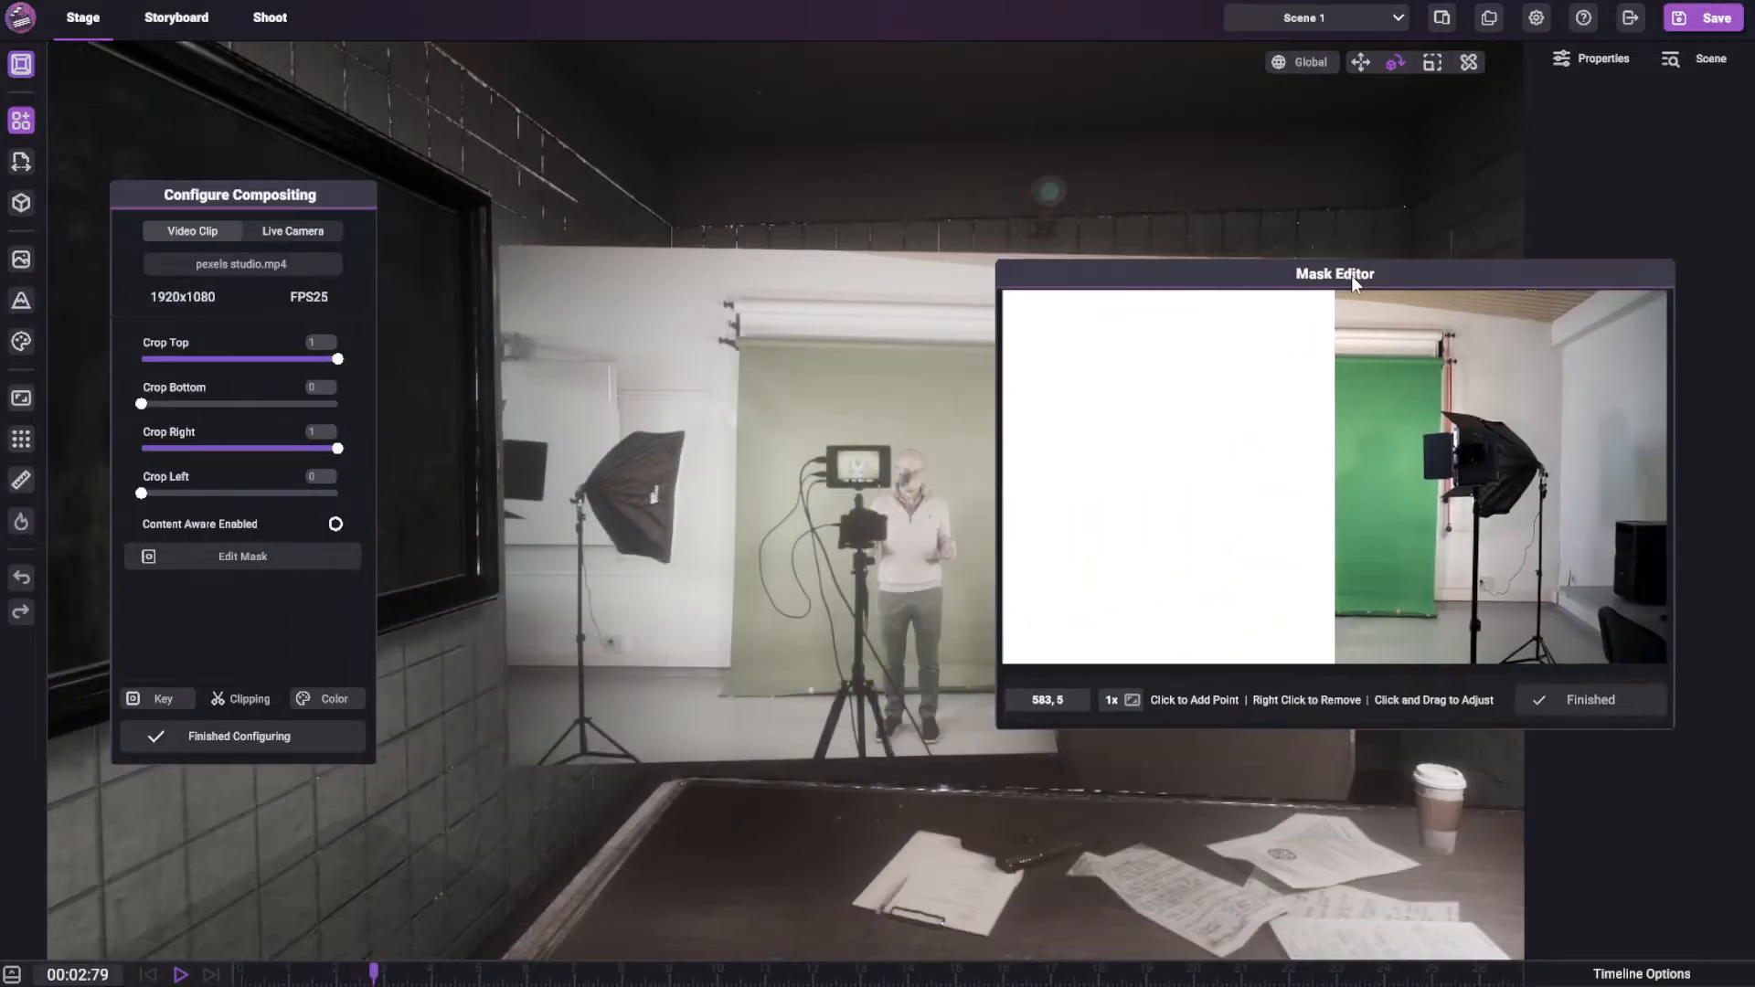
# Try adding a mask point near the green screen's upper right corner, remove it, and shift the Mask Editor window
pyautogui.click(1412, 365)
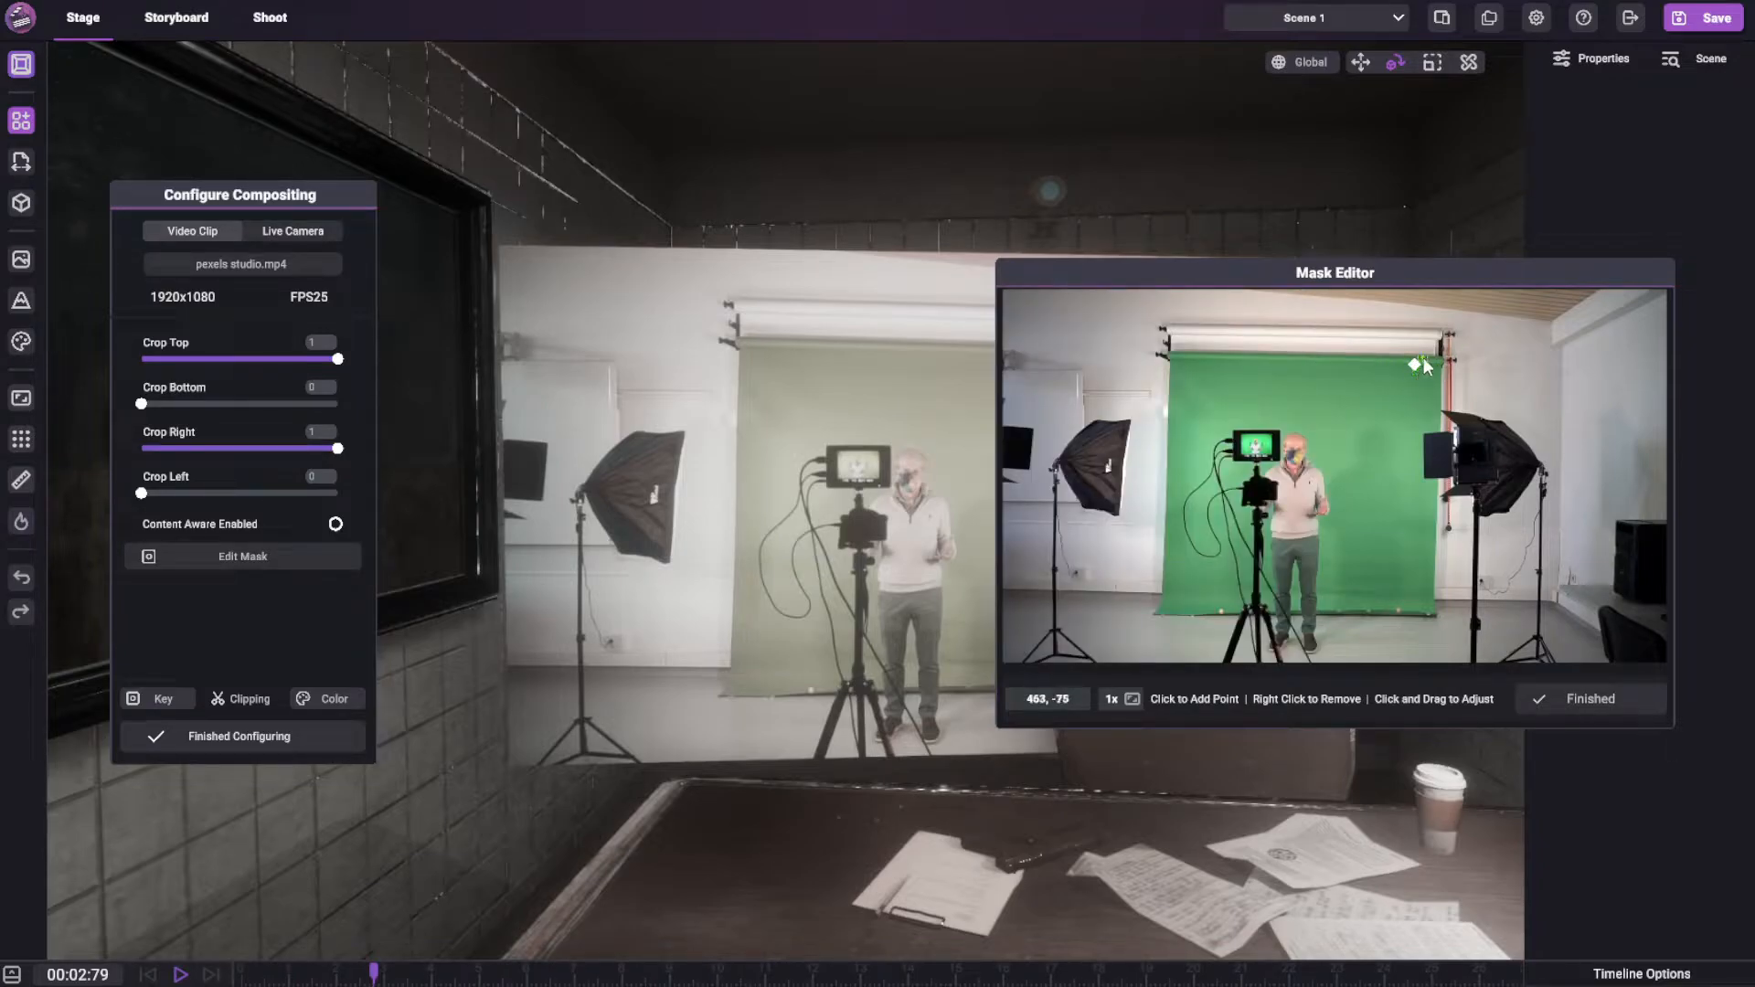
pyautogui.rightClick(1415, 365)
pyautogui.moveTo(1399, 273); pyautogui.dragTo(1159, 250)
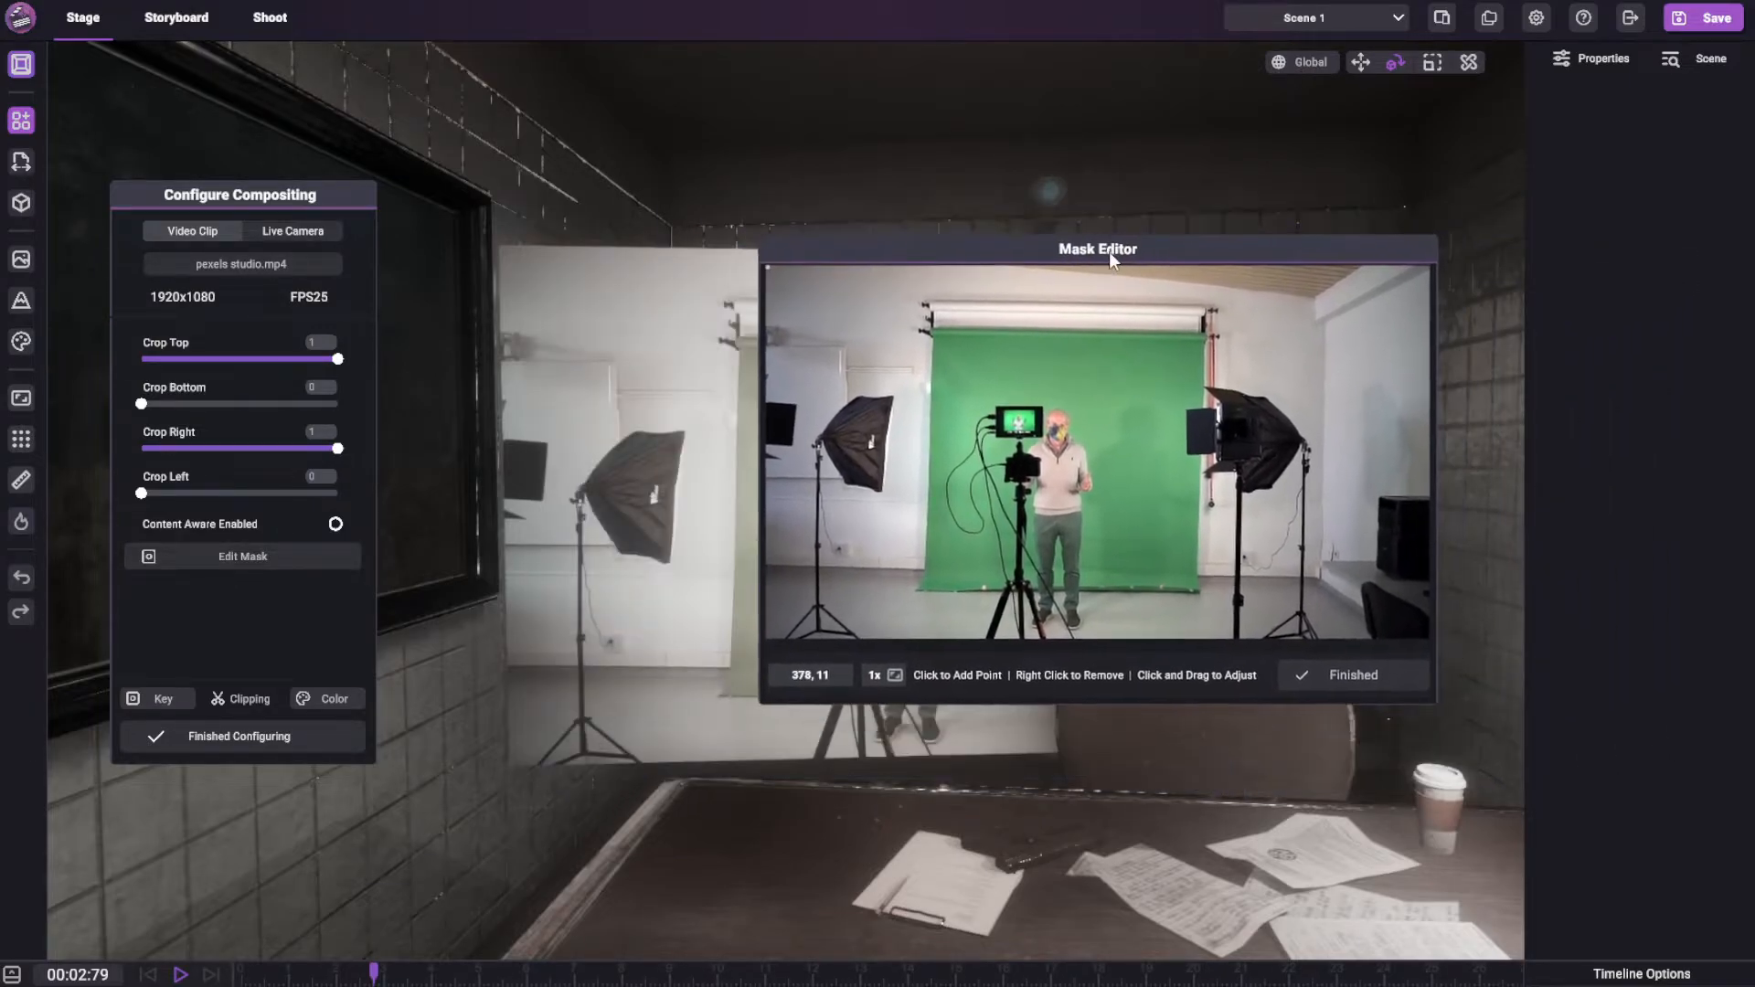
pyautogui.moveTo(998, 241); pyautogui.dragTo(1133, 215)
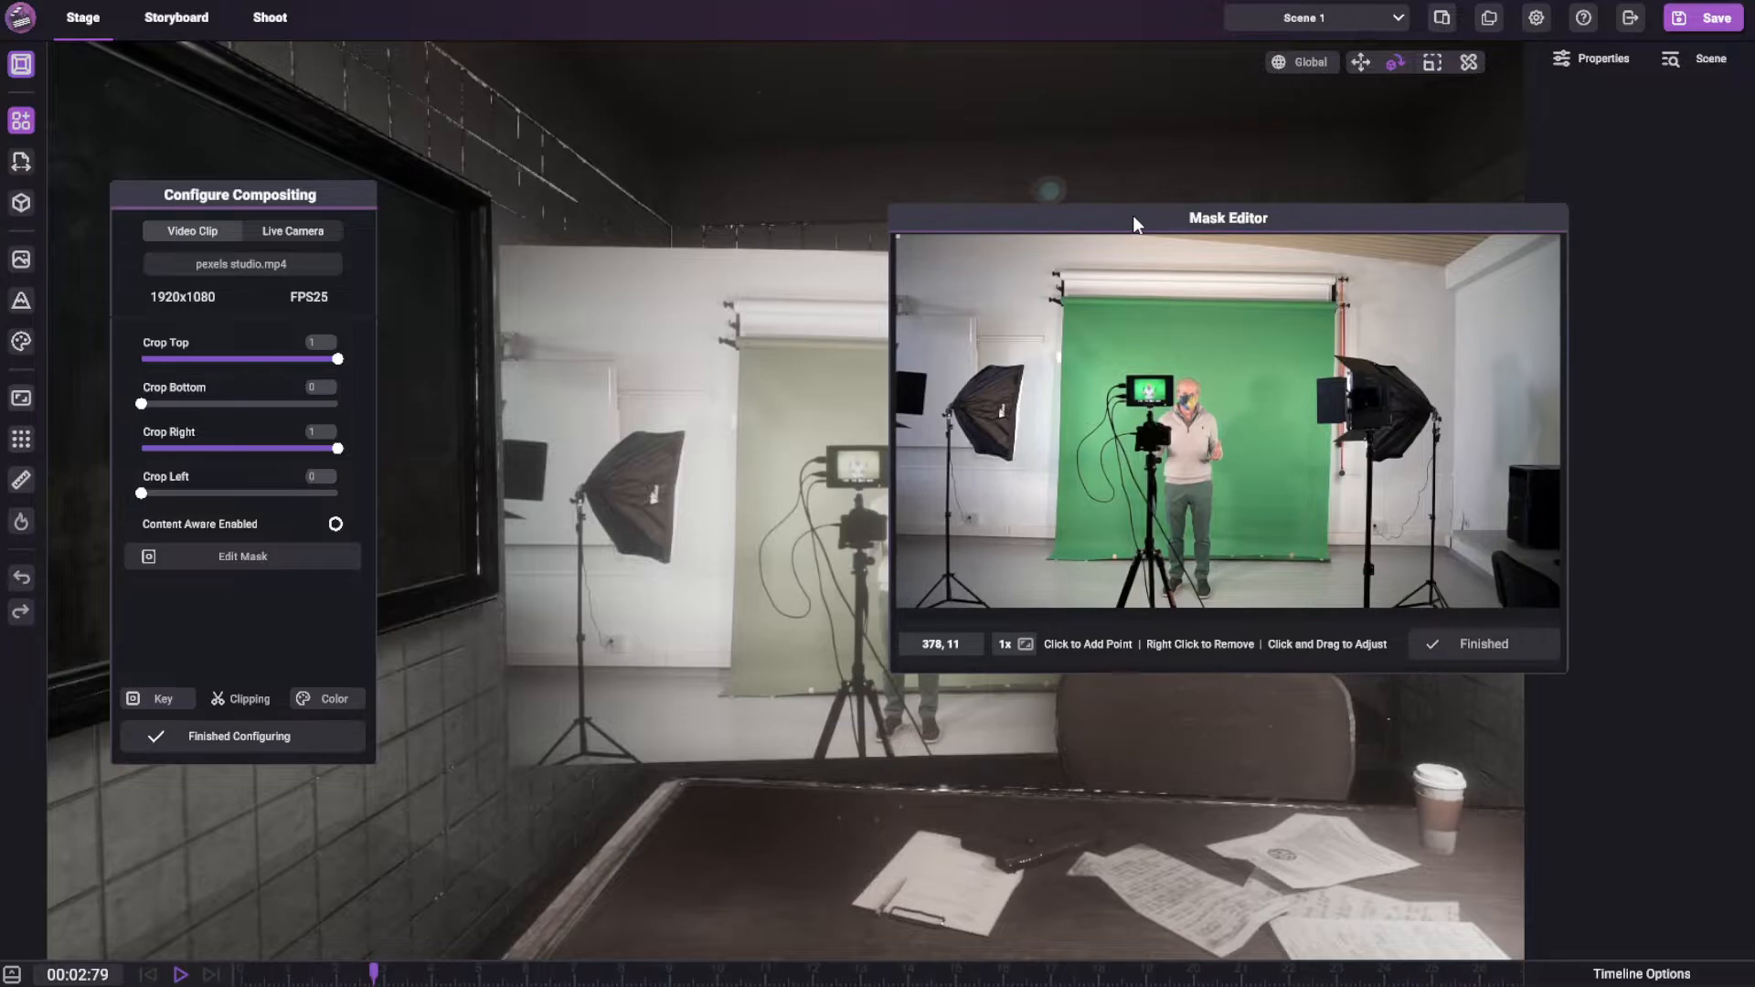
# Play the clip briefly, set the playhead to 00:02:05, and place the Mask Editor beside the compositing configuration window
pyautogui.press('space')
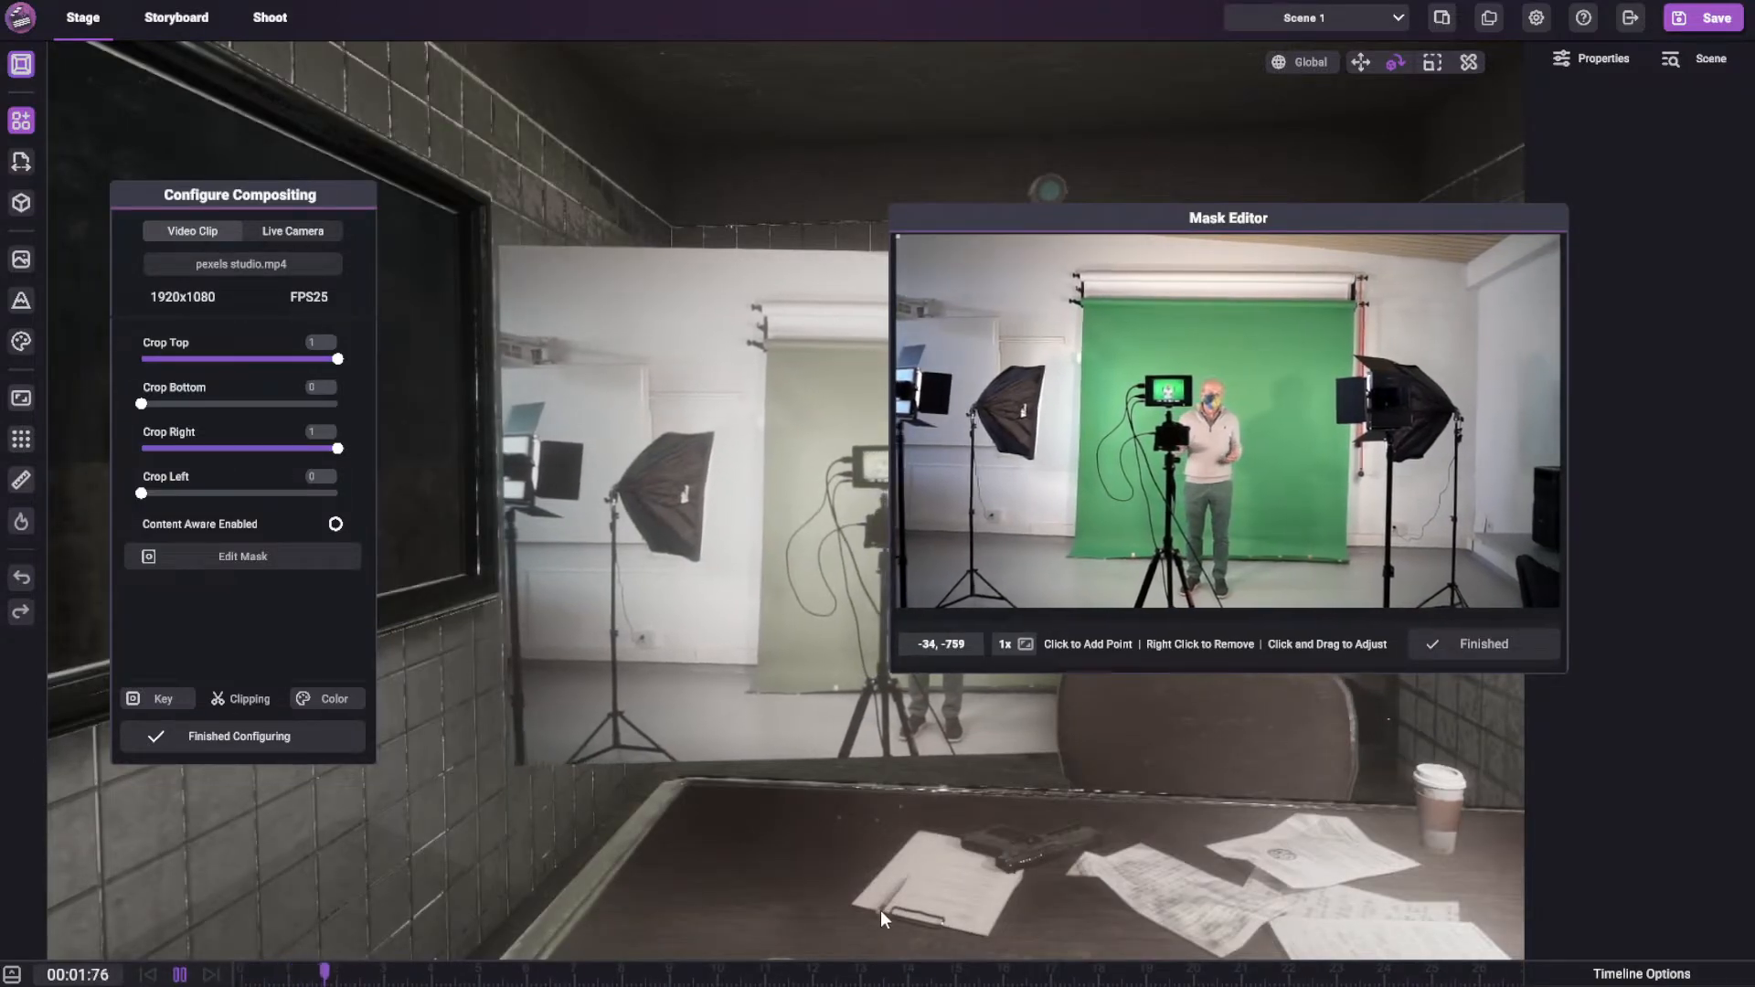
pyautogui.press('space')
pyautogui.moveTo(356, 974); pyautogui.dragTo(339, 981)
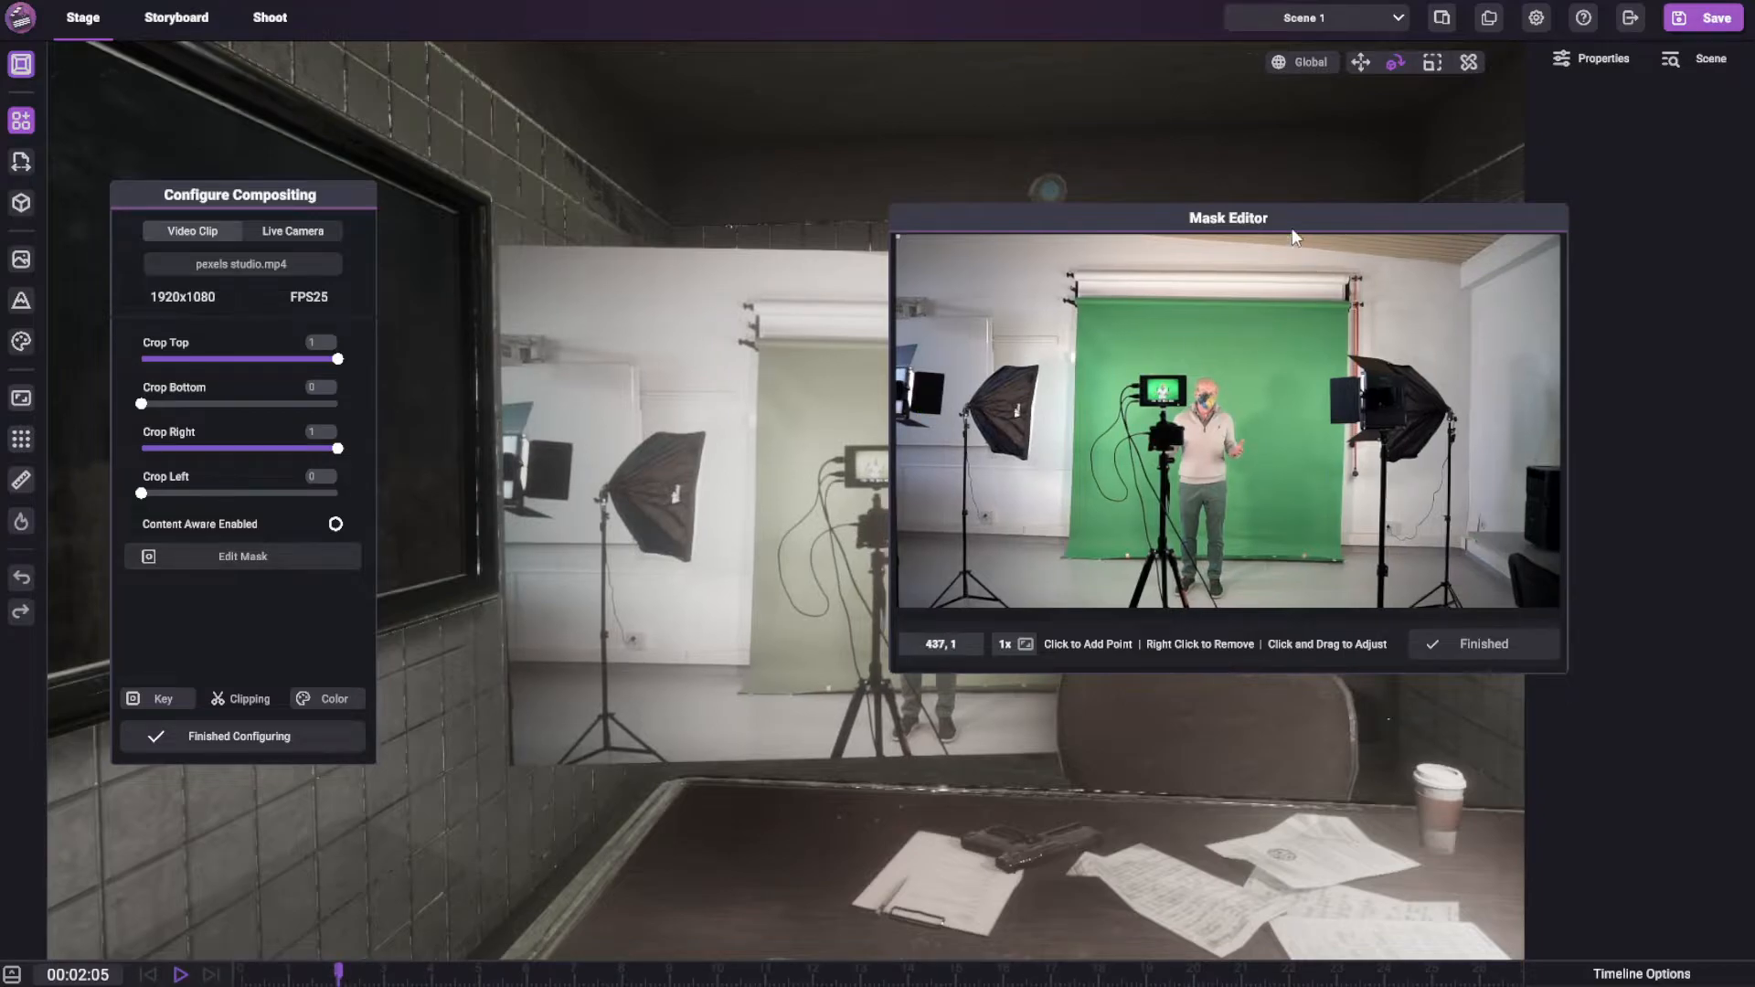
pyautogui.moveTo(1133, 218); pyautogui.dragTo(774, 164)
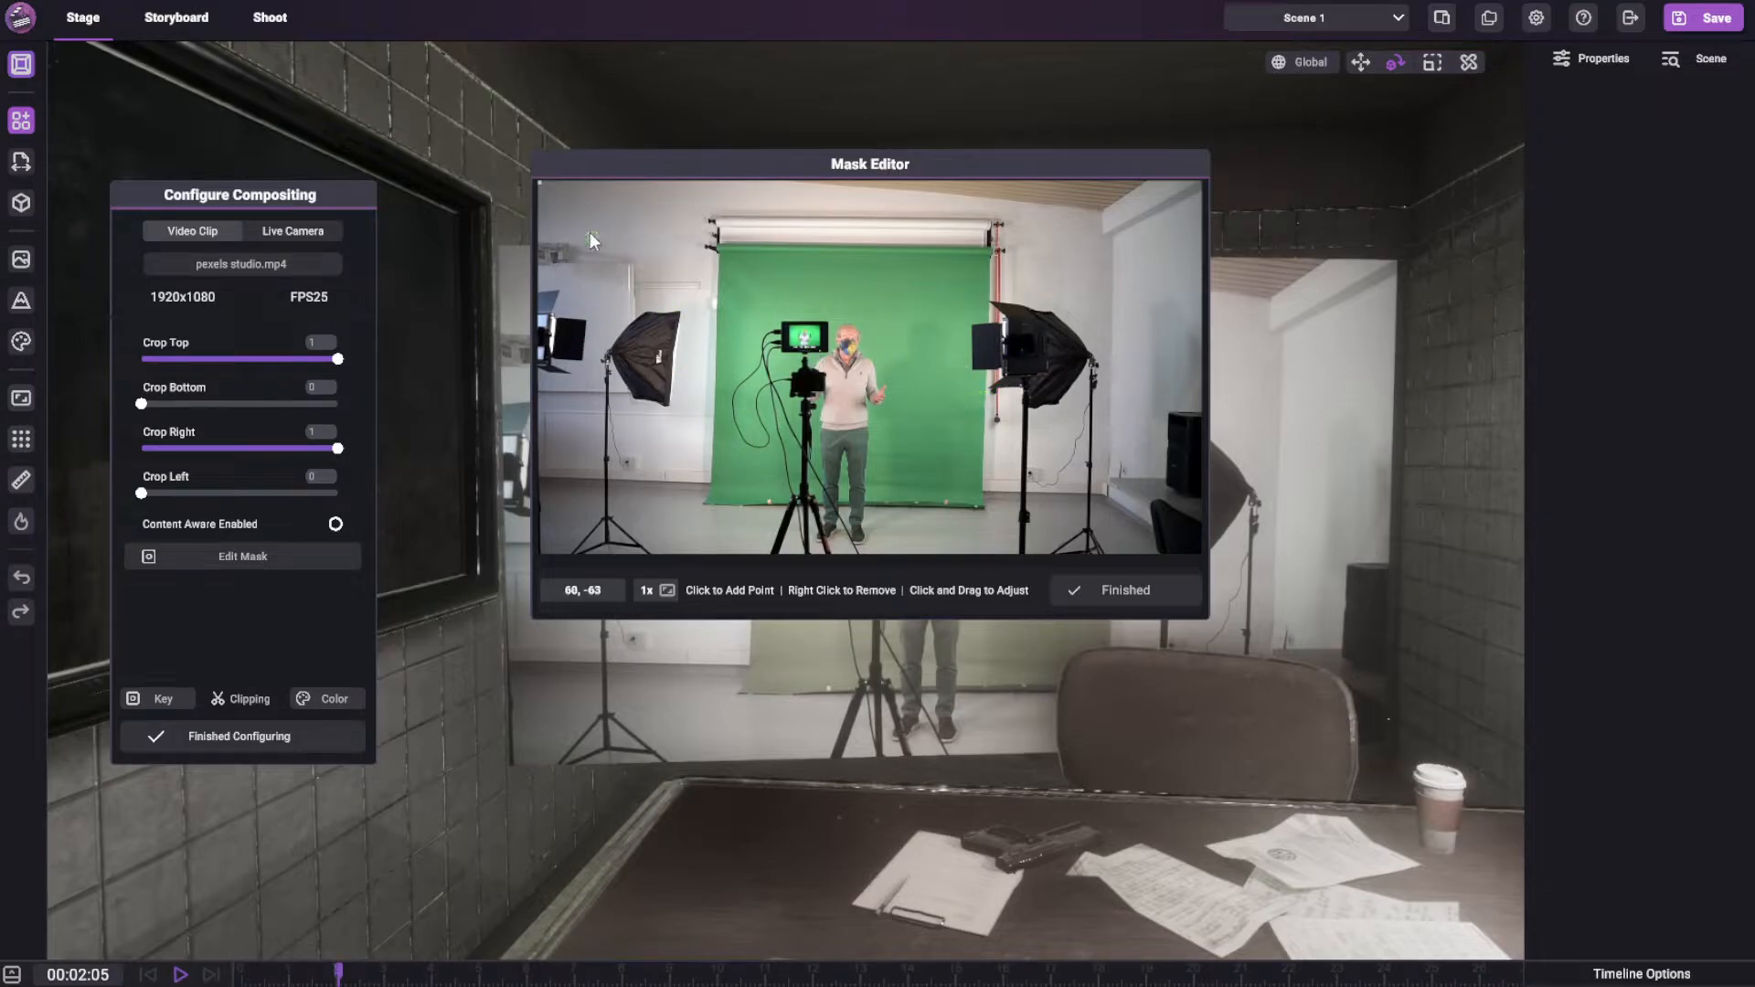
# Examine the footage in the Mask Editor at several magnifications and restore the 1x view
pyautogui.click(729, 561)
pyautogui.click(622, 313)
pyautogui.click(851, 298)
pyautogui.scroll(5, 886, 320)
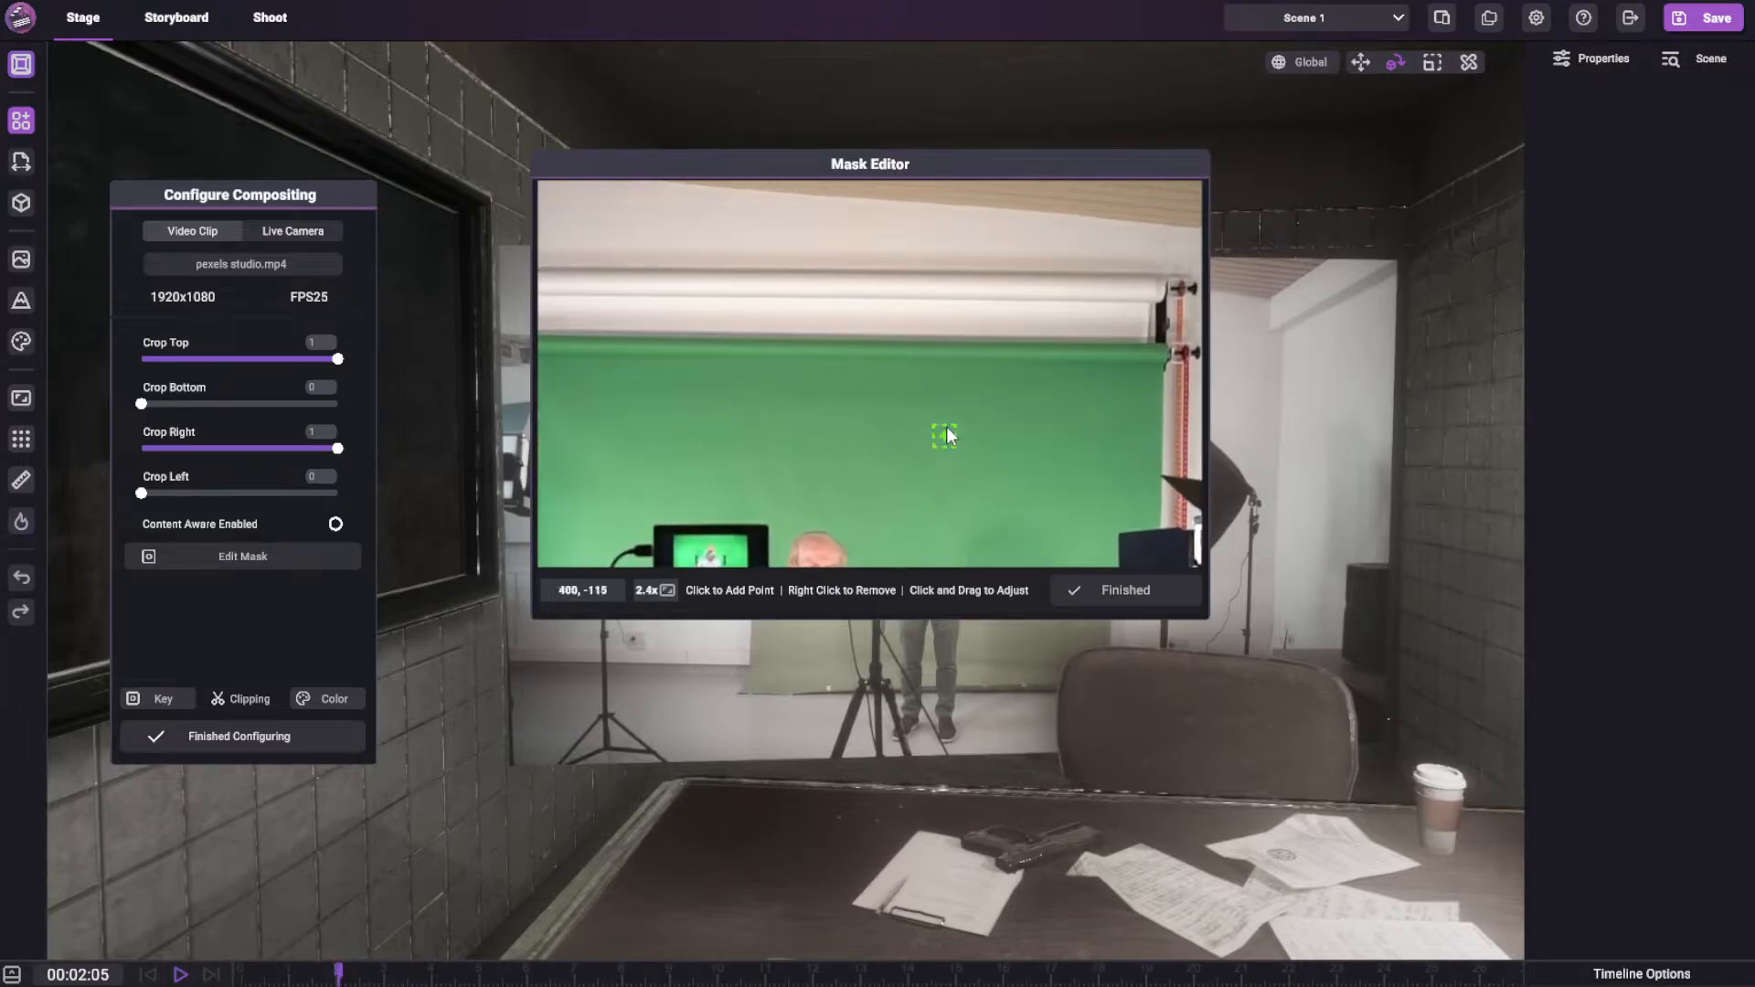
pyautogui.moveTo(948, 435); pyautogui.dragTo(613, 164, button='middle')
pyautogui.scroll(-4, 797, 370)
pyautogui.moveTo(800, 394); pyautogui.dragTo(1129, 431, button='middle')
pyautogui.scroll(2, 1051, 433)
pyautogui.moveTo(974, 325); pyautogui.dragTo(759, 355, button='middle')
pyautogui.scroll(-2, 759, 354)
pyautogui.moveTo(766, 450); pyautogui.dragTo(943, 368, button='middle')
pyautogui.scroll(-2, 816, 391)
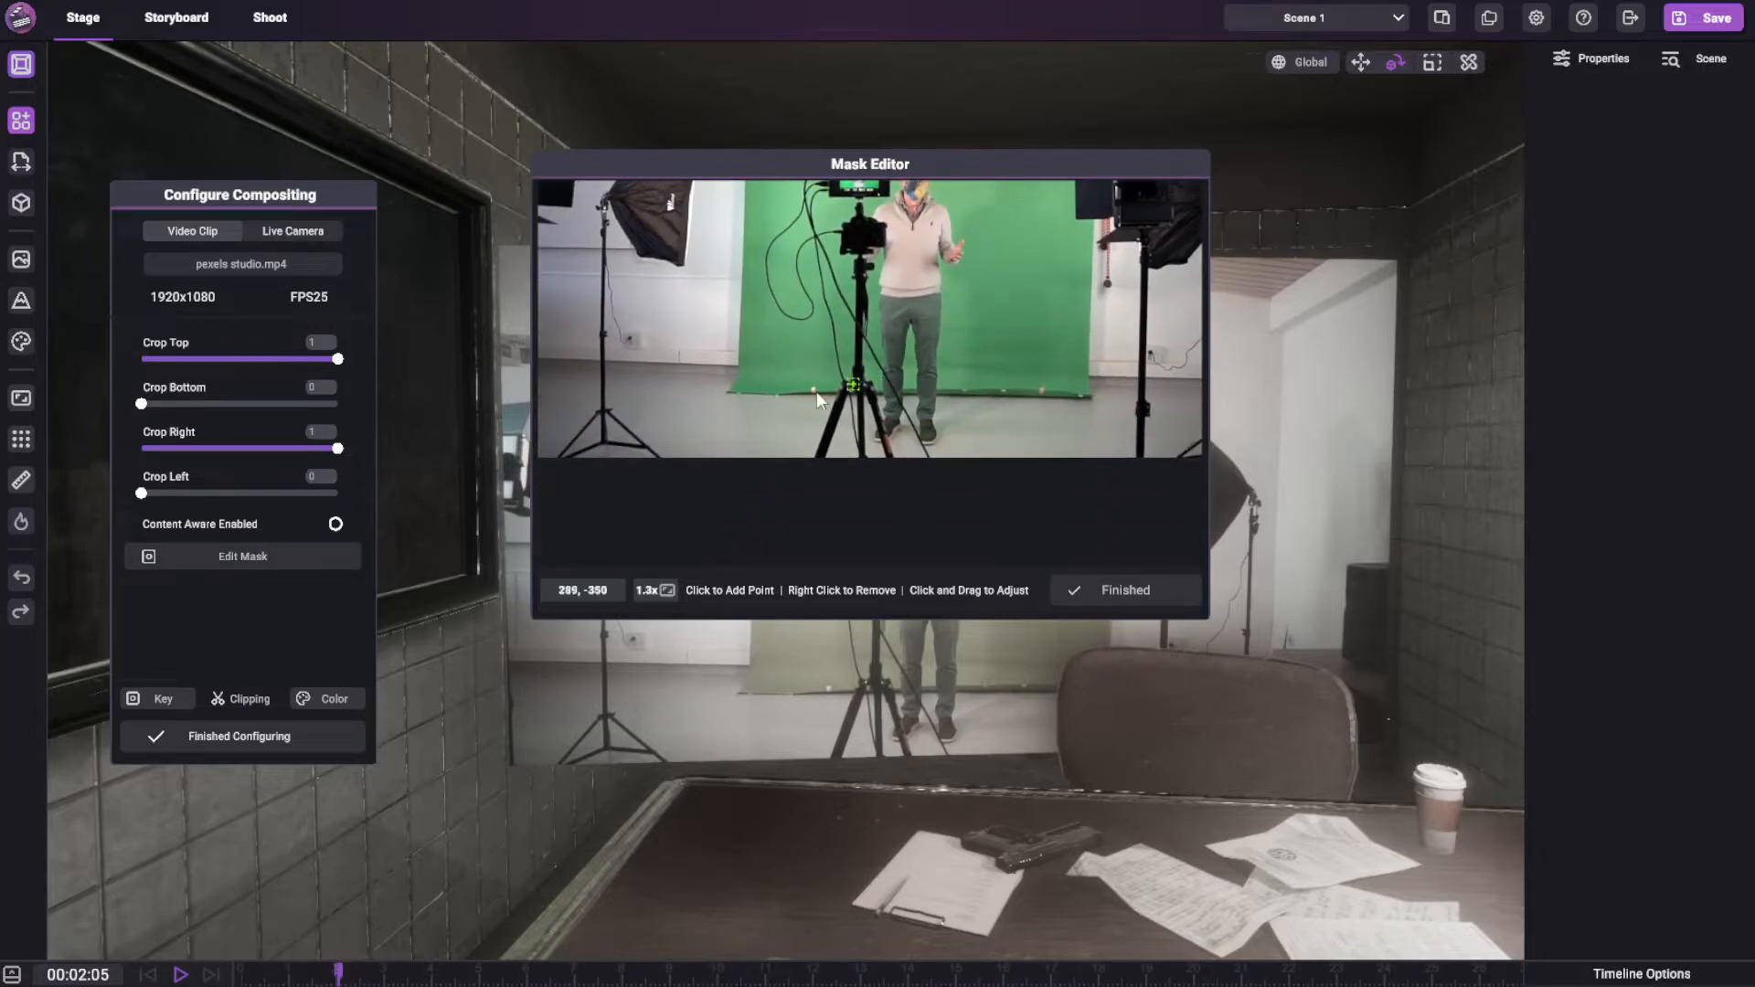
pyautogui.click(667, 590)
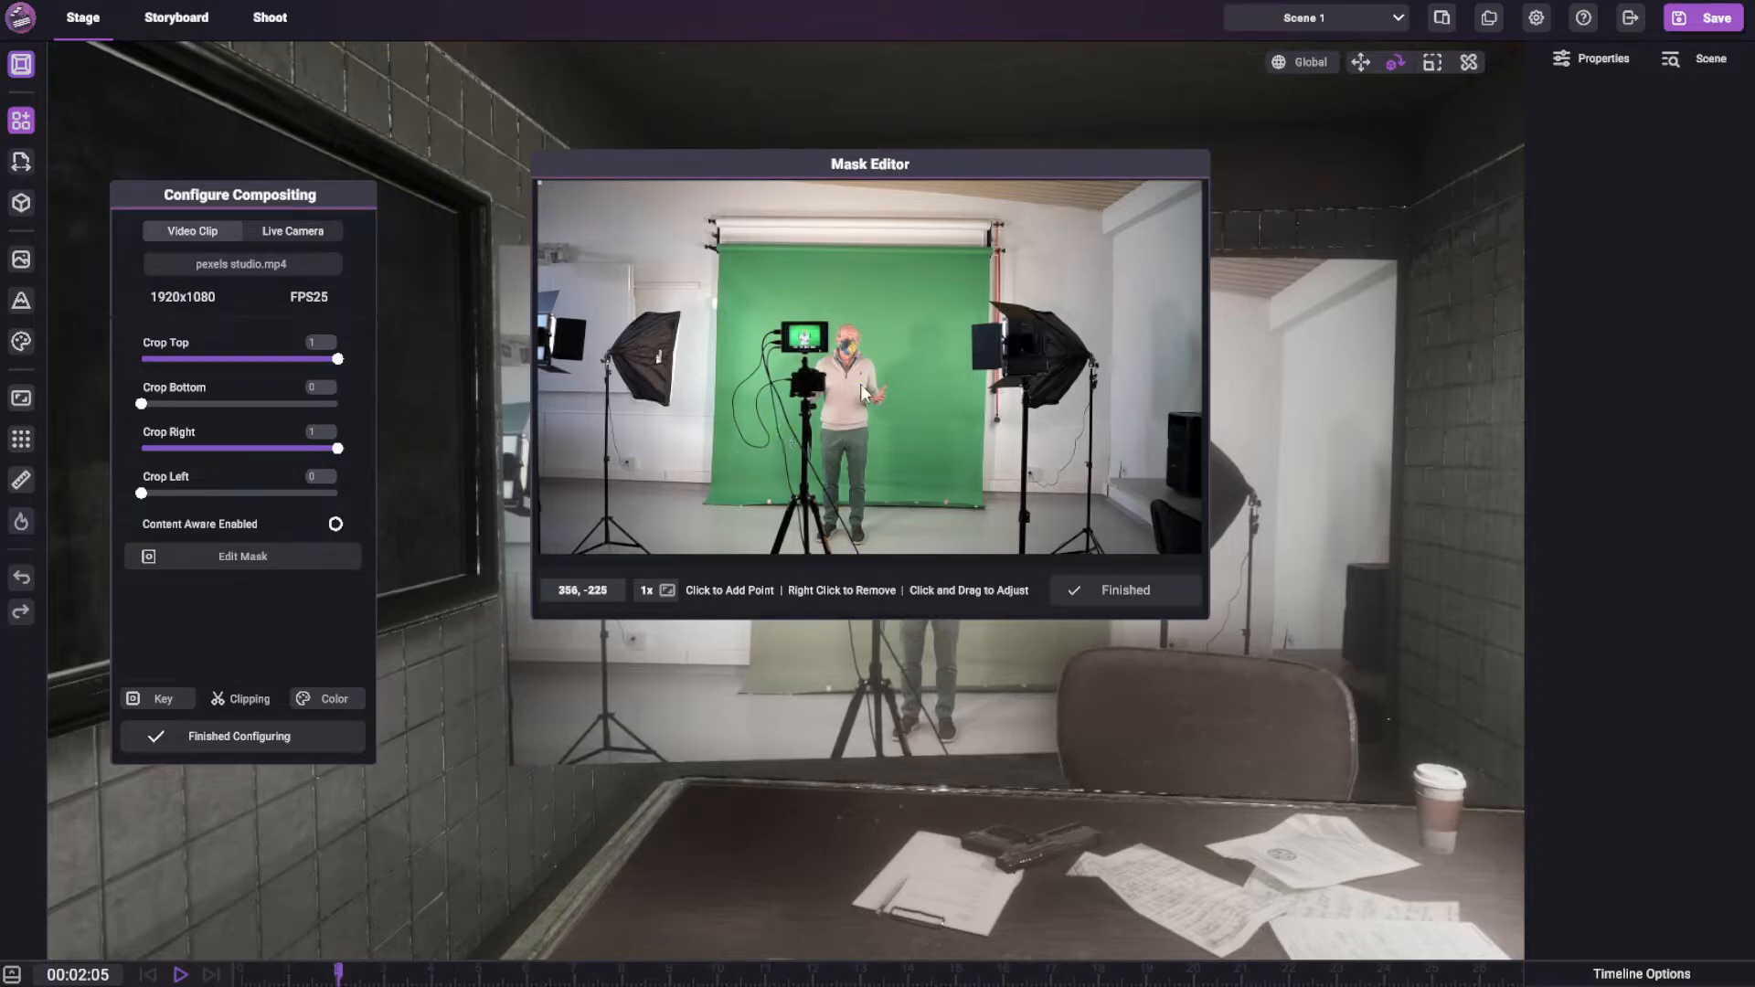
# Start the mask with points just inside the green screen's upper left and upper right corners
pyautogui.scroll(3, 875, 376)
pyautogui.moveTo(876, 376); pyautogui.dragTo(892, 348, button='middle')
pyautogui.click(704, 229)
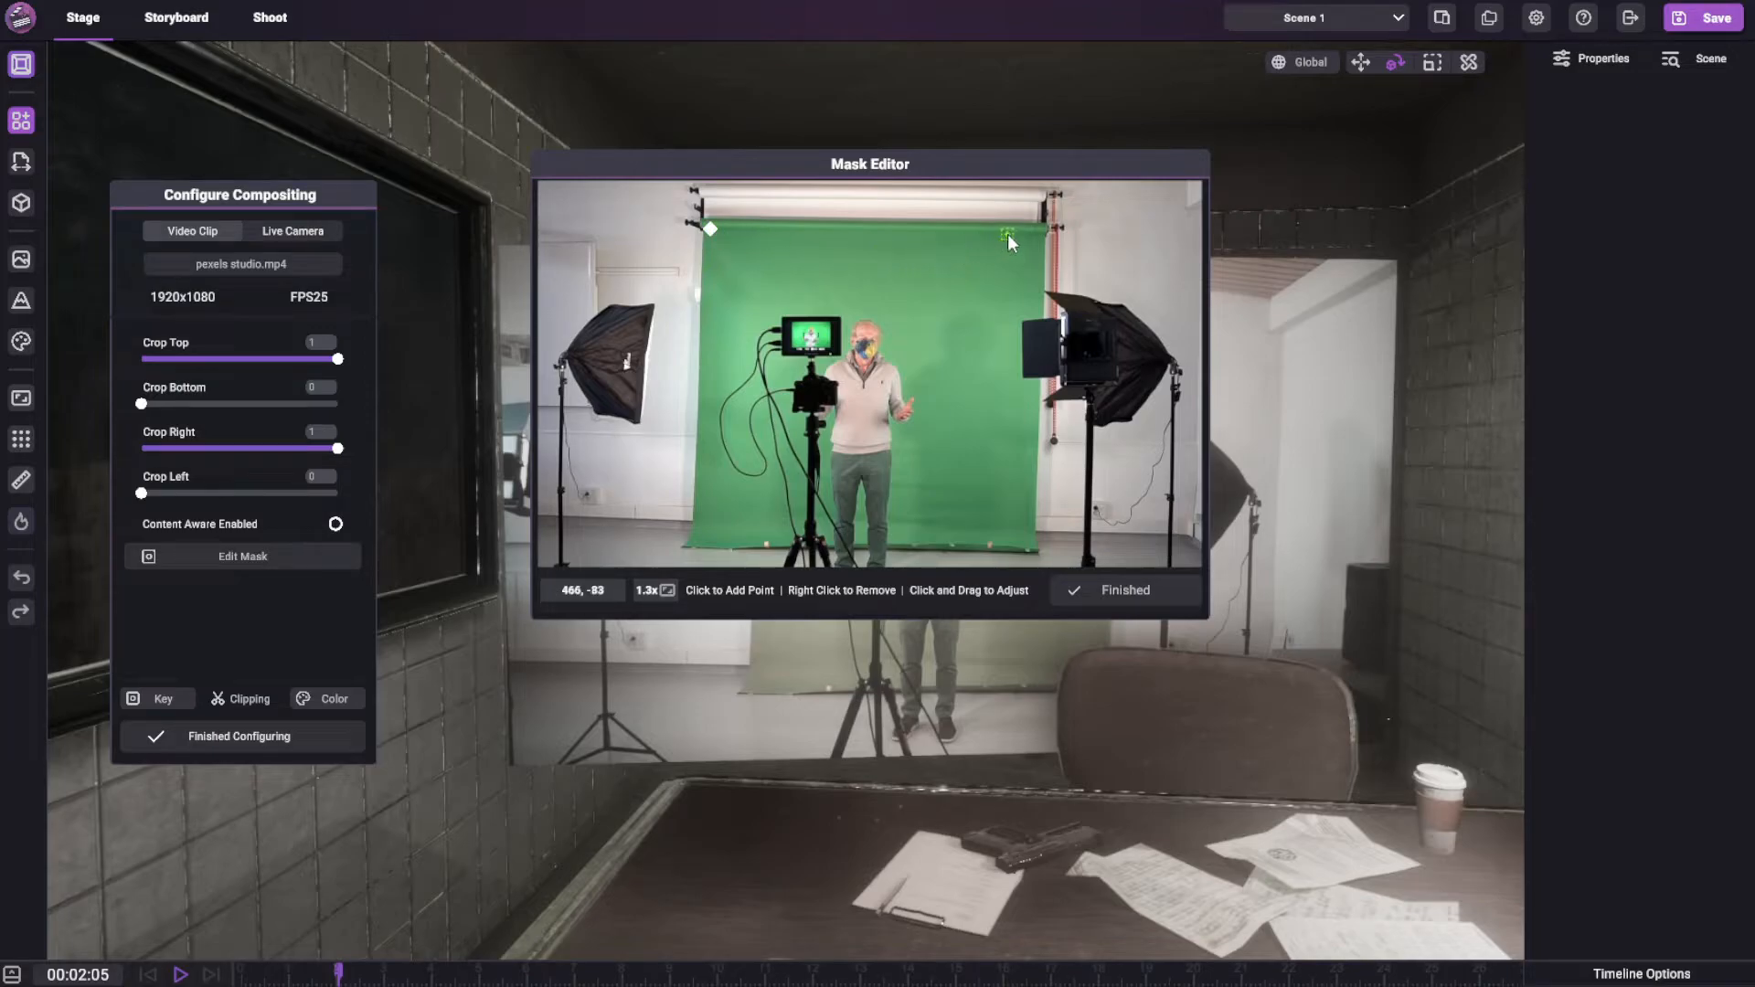
pyautogui.click(1036, 237)
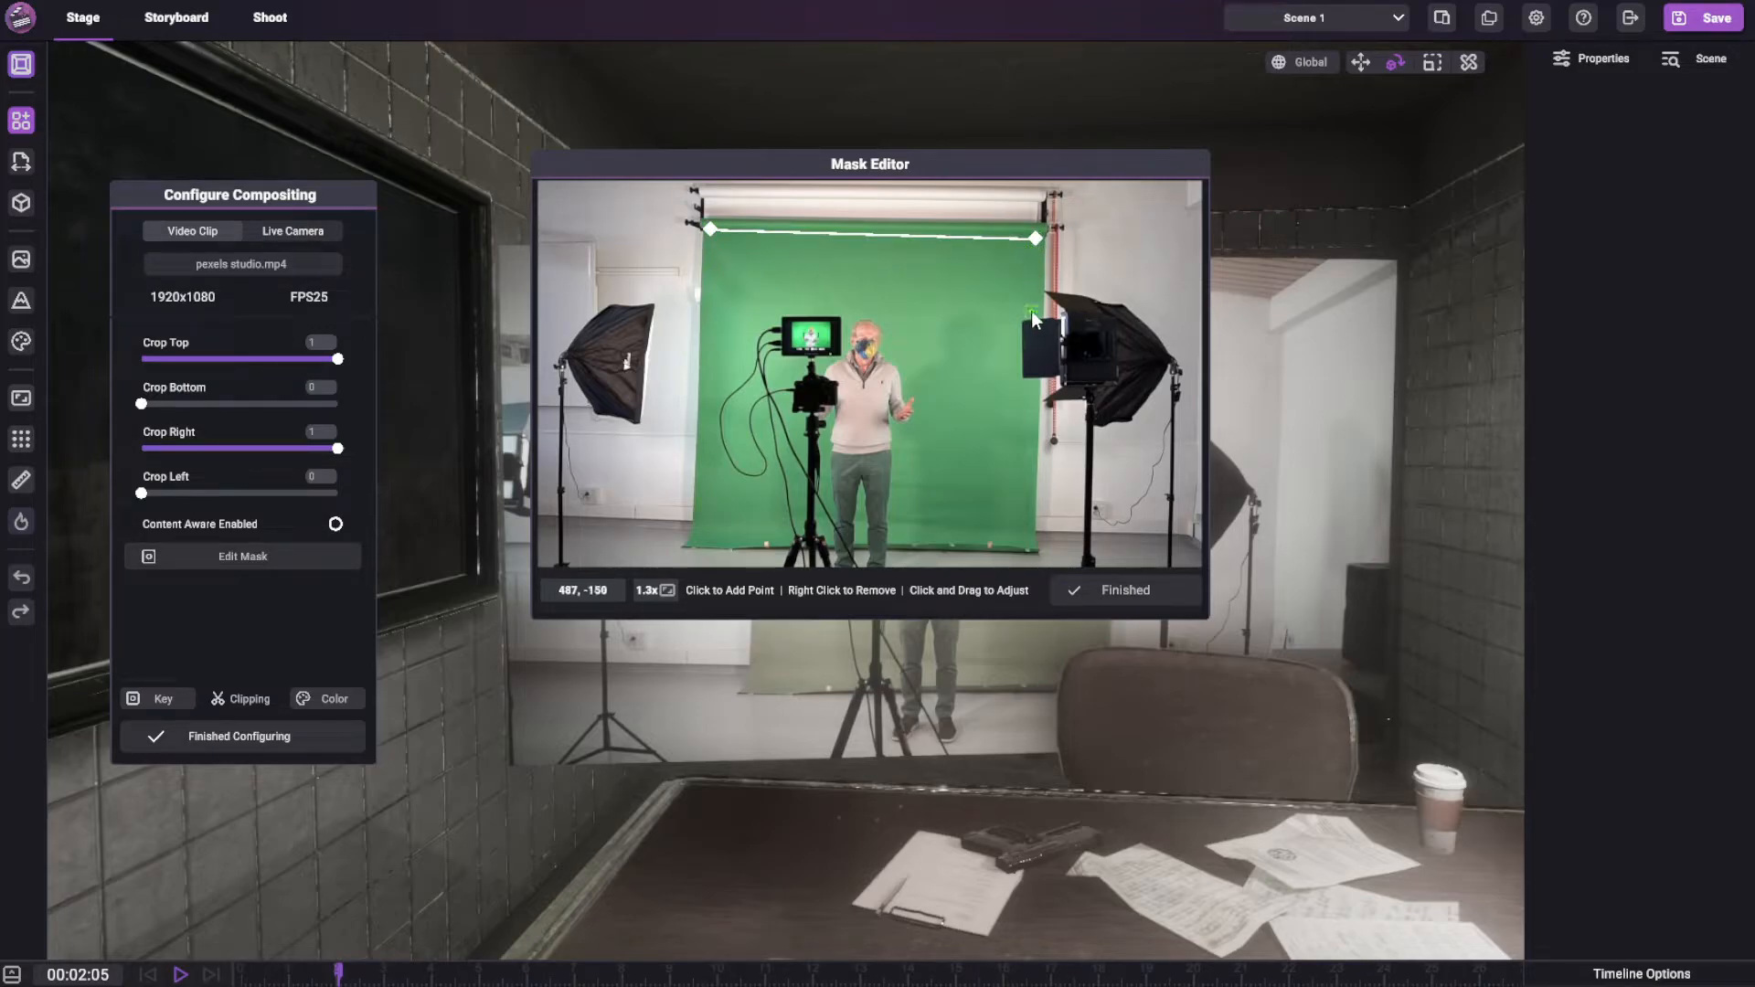
# Continue the mask down the green screen's right edge, routing four points around the studio light and one at the lower right corner
pyautogui.click(1031, 310)
pyautogui.click(1010, 322)
pyautogui.click(1014, 376)
pyautogui.click(1029, 388)
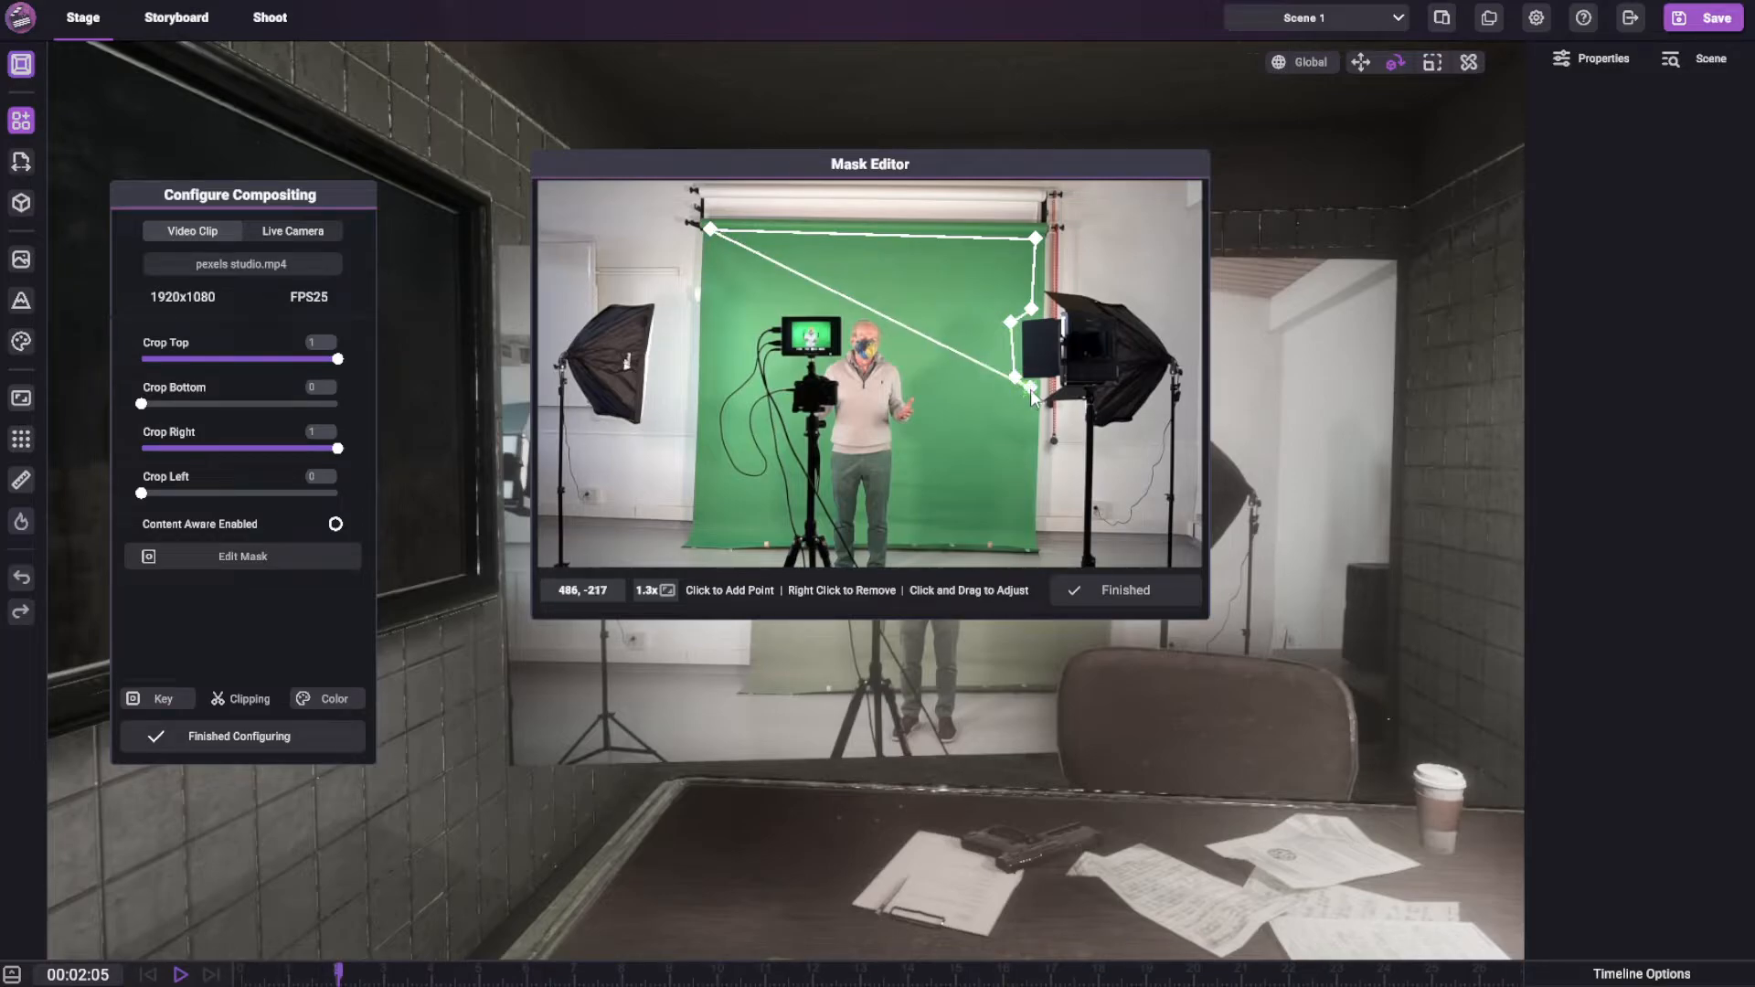
pyautogui.click(1027, 541)
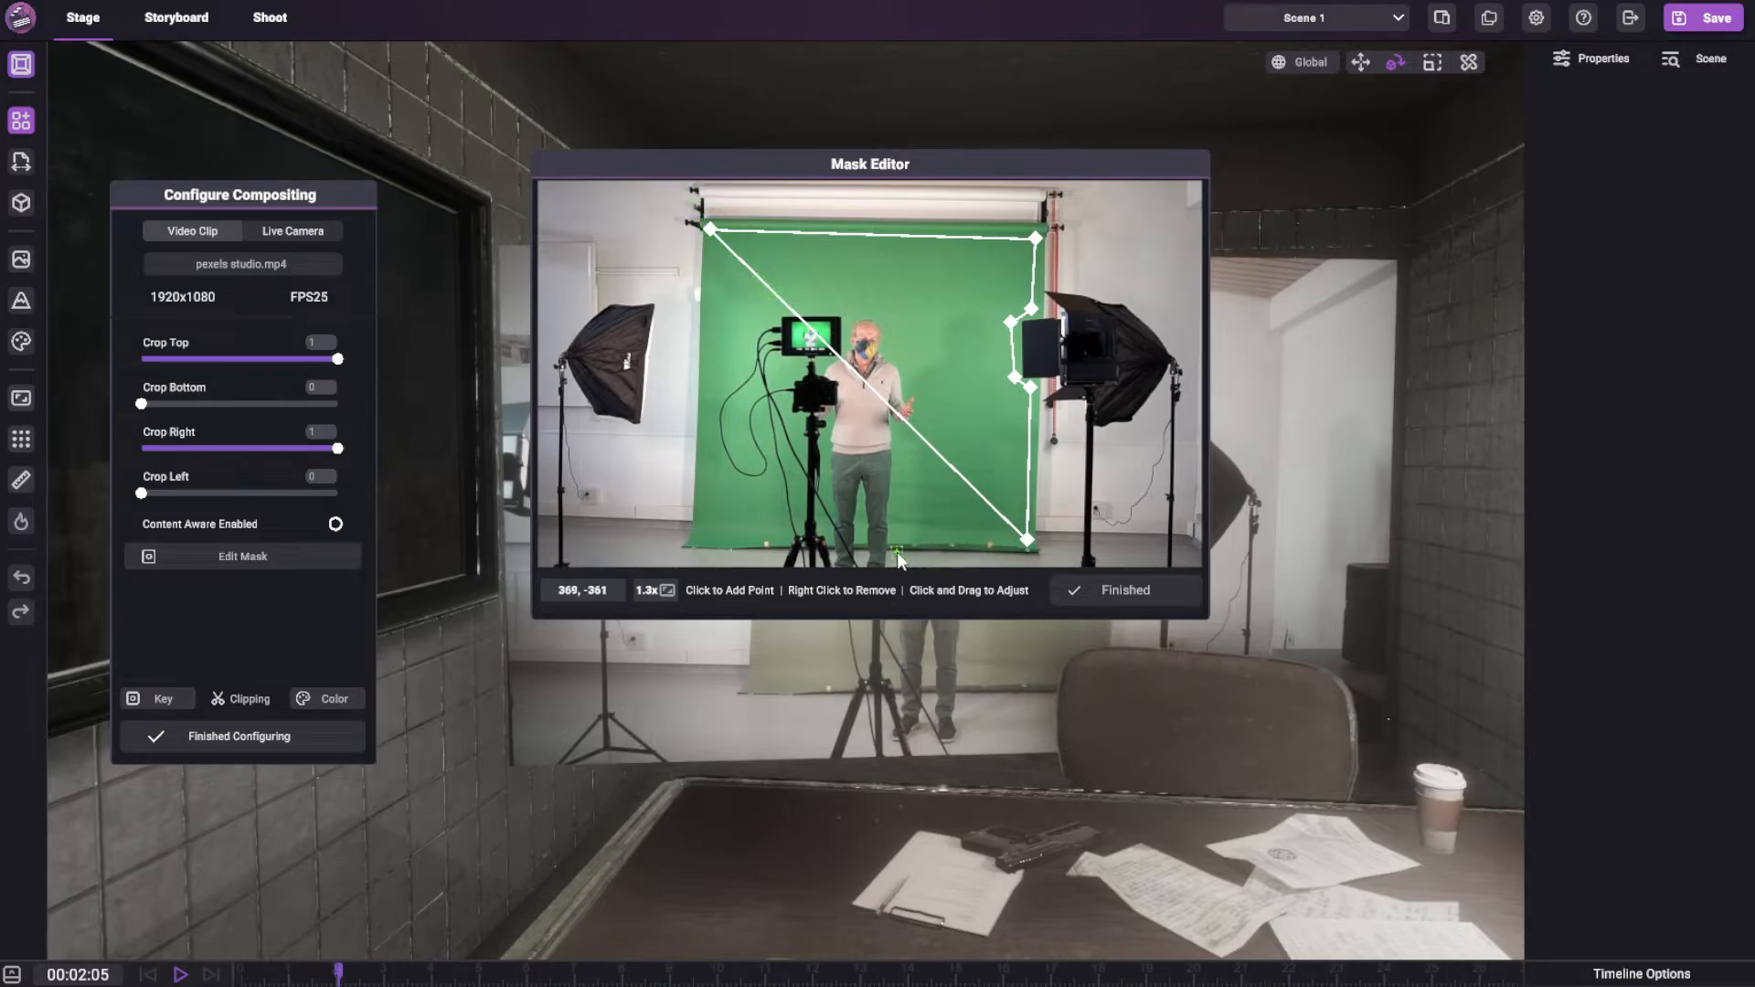
# Complete the mask outline with three points along the green screen's bottom edge and one partway up its left edge
pyautogui.click(914, 530)
pyautogui.click(818, 533)
pyautogui.click(702, 535)
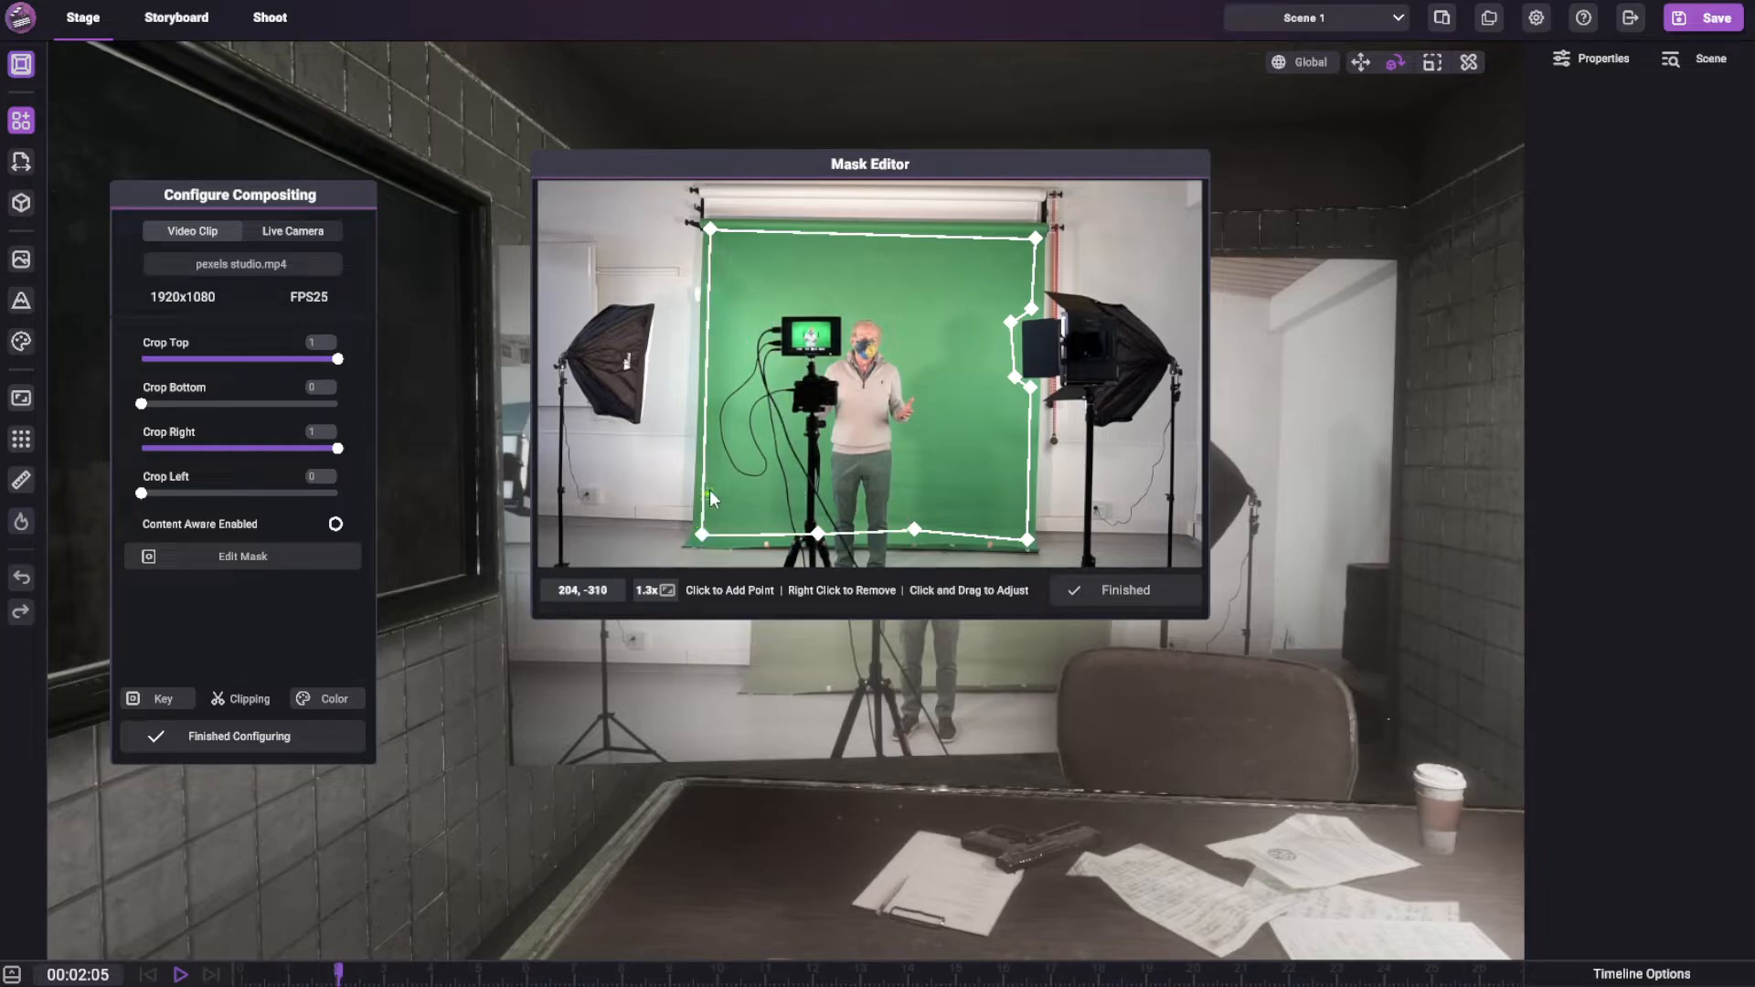
pyautogui.click(717, 367)
pyautogui.moveTo(718, 370); pyautogui.dragTo(703, 432)
# Nudge the mask's two upper corner points outward, and add and remove a trial point inside the green area
pyautogui.moveTo(711, 229)
pyautogui.mouseDown()
pyautogui.moveTo(745, 274)
pyautogui.moveTo(713, 228)
pyautogui.mouseUp()
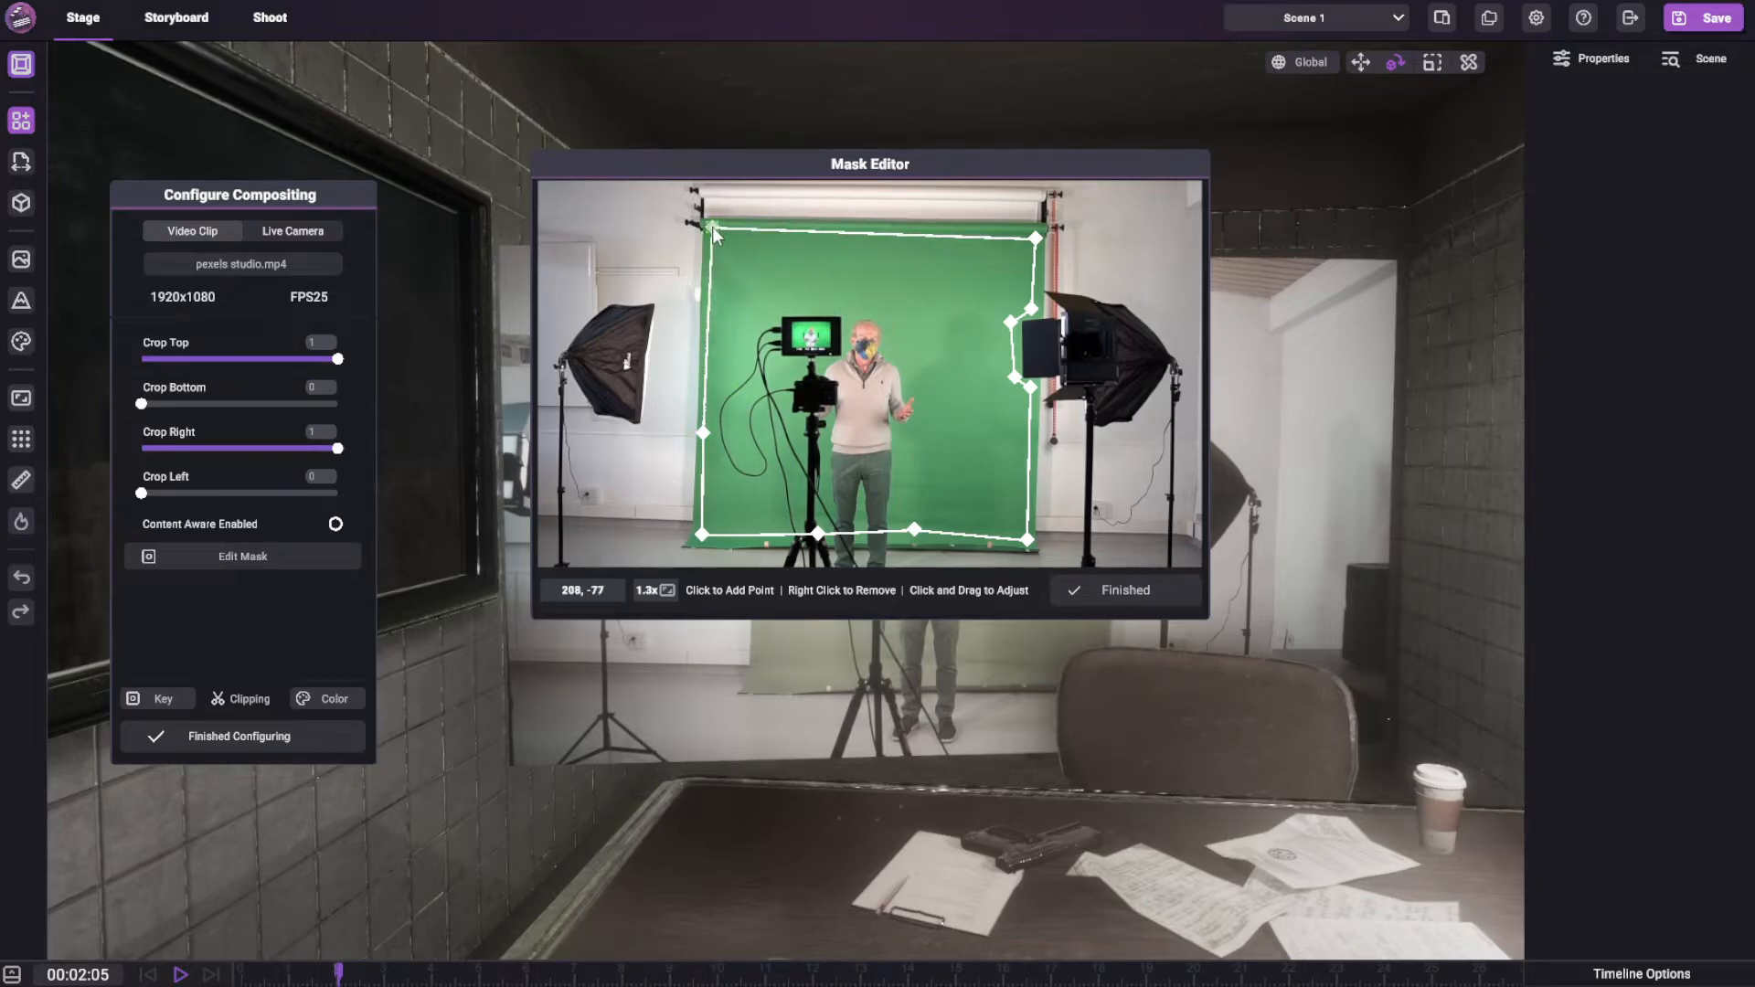
pyautogui.click(826, 248)
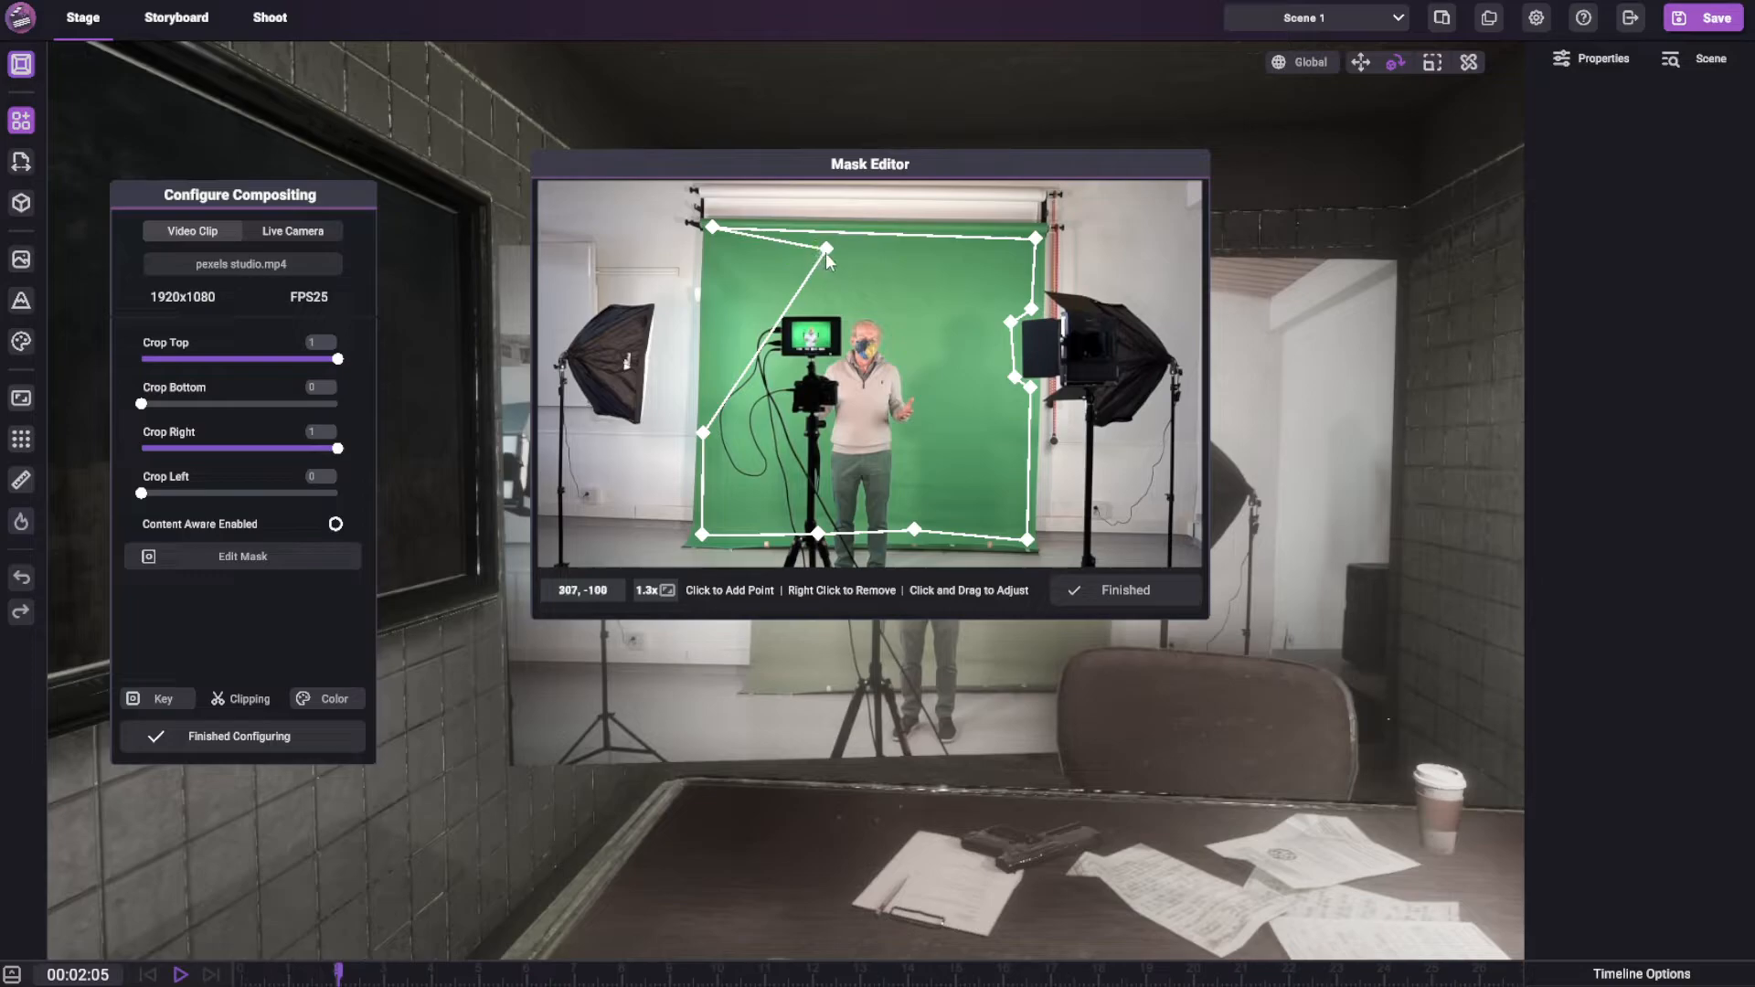
pyautogui.rightClick(828, 250)
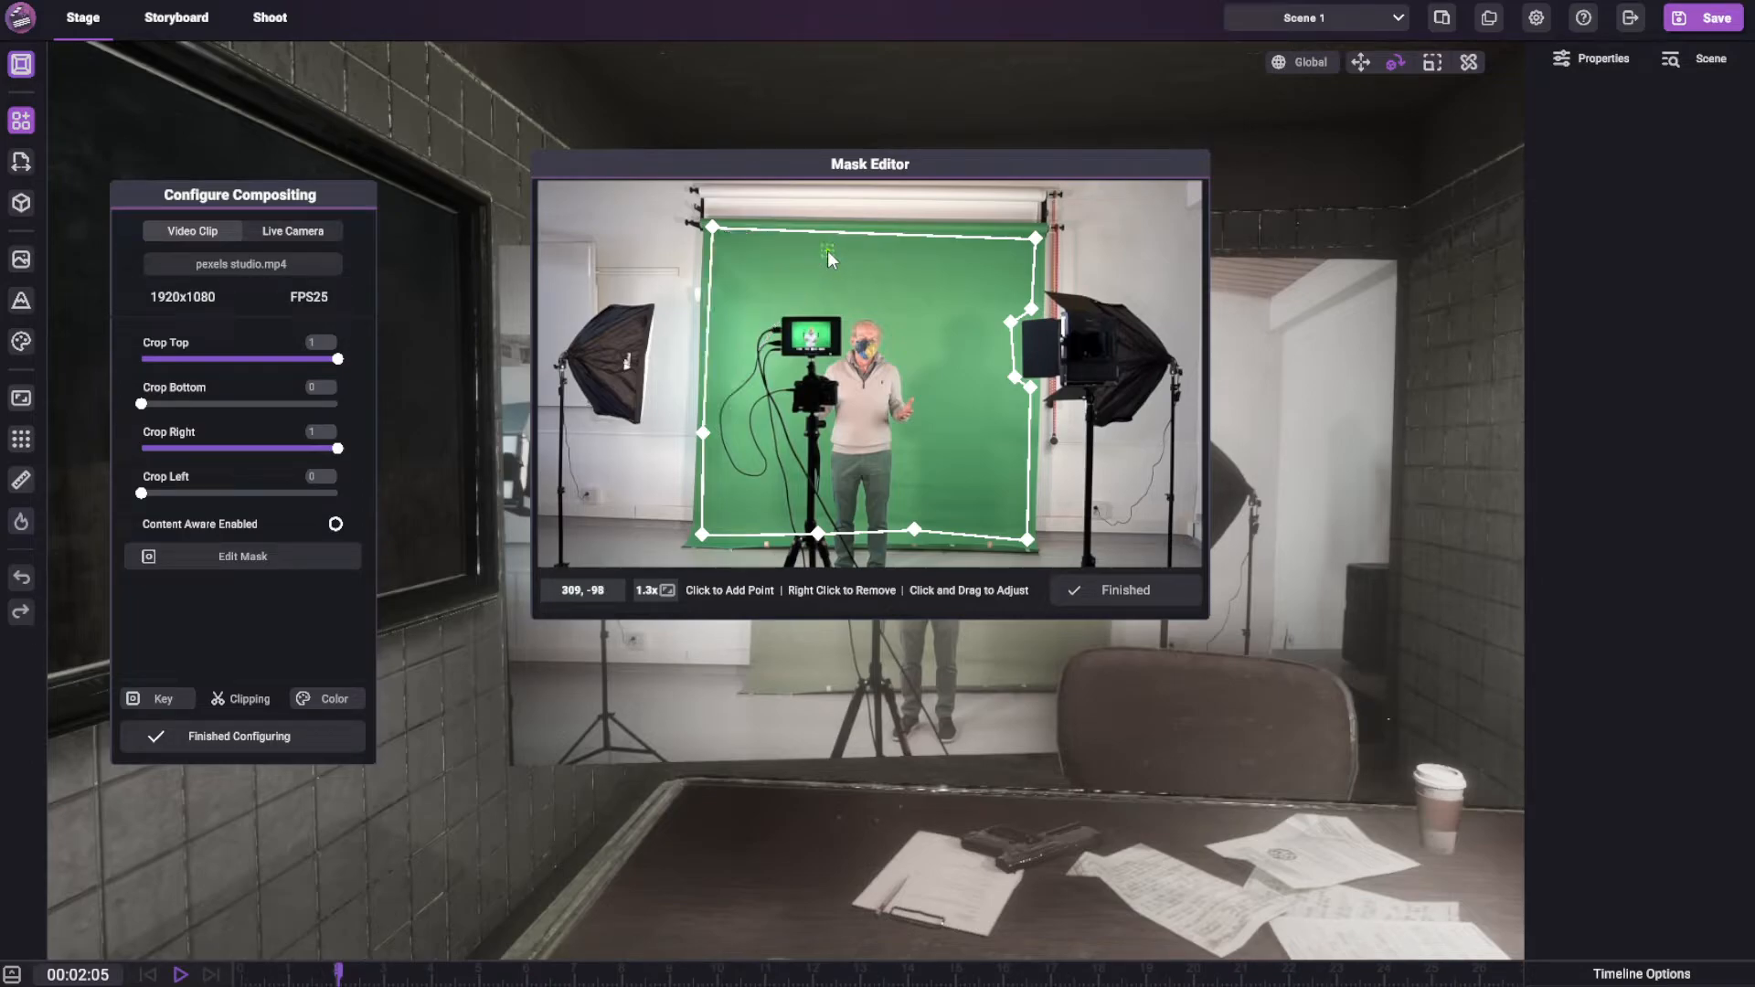
pyautogui.moveTo(1037, 239)
pyautogui.mouseDown()
pyautogui.moveTo(953, 263)
pyautogui.moveTo(1038, 234)
pyautogui.mouseUp()
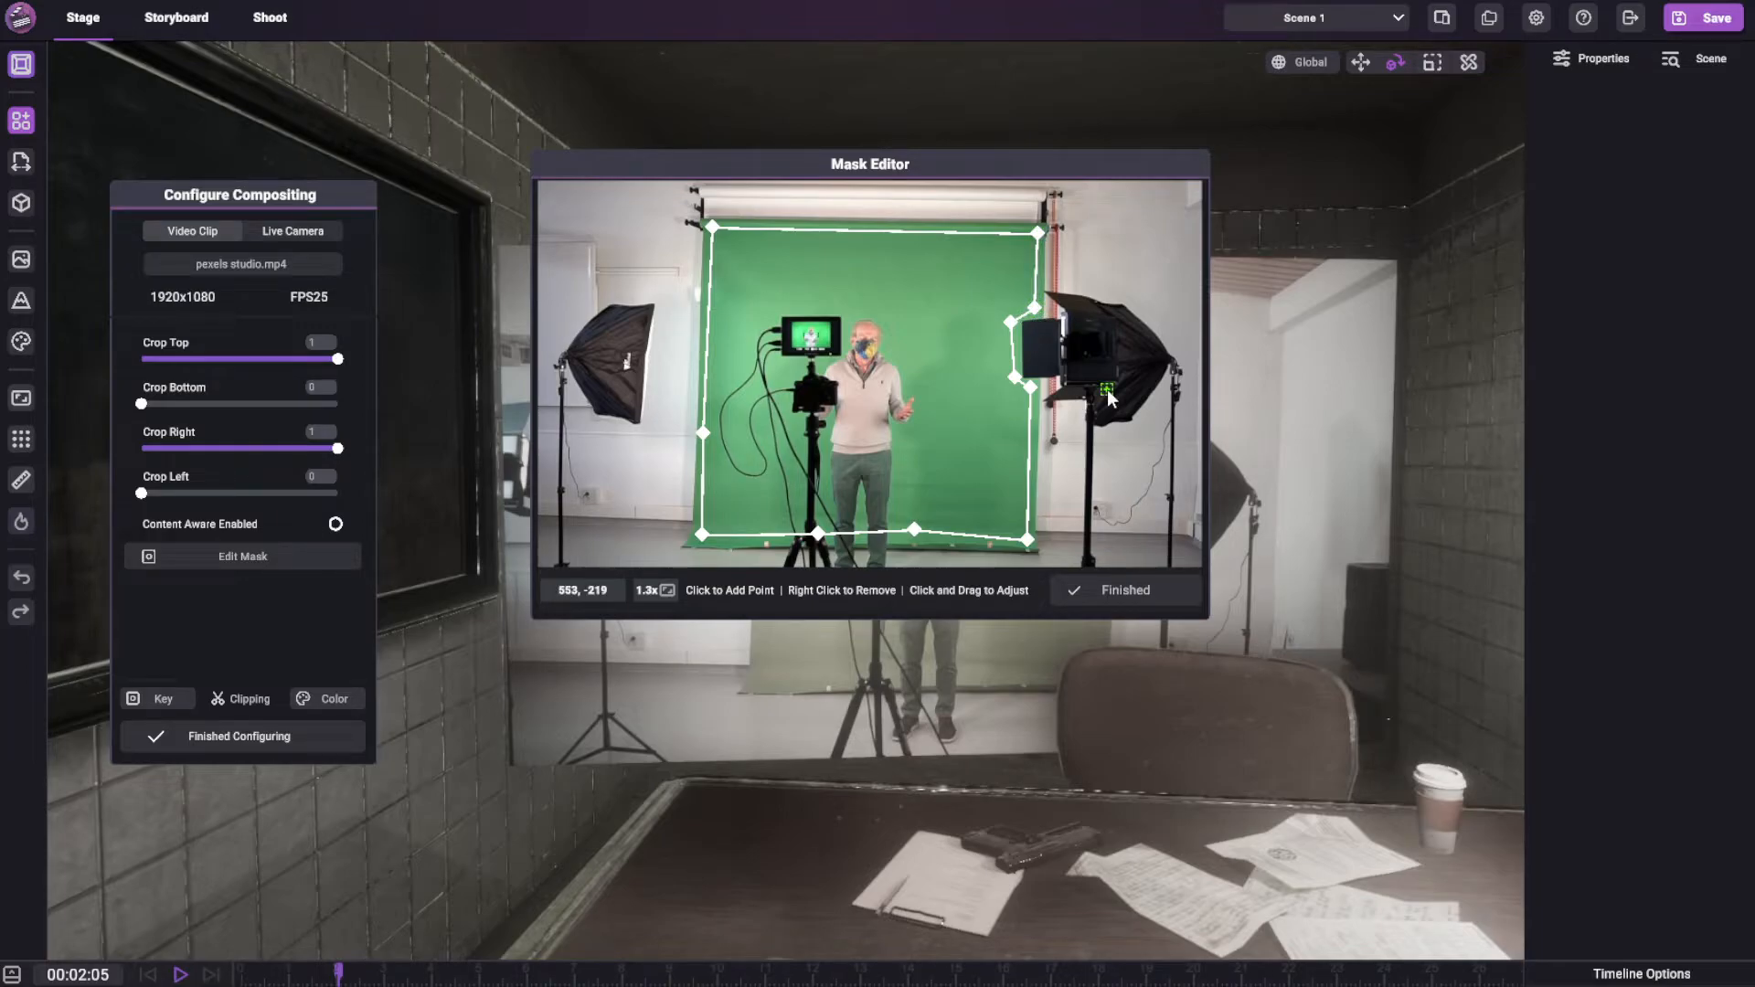
# Adjust the mask points beside the studio light on the right so the outline clears its panel
pyautogui.scroll(3, 1106, 395)
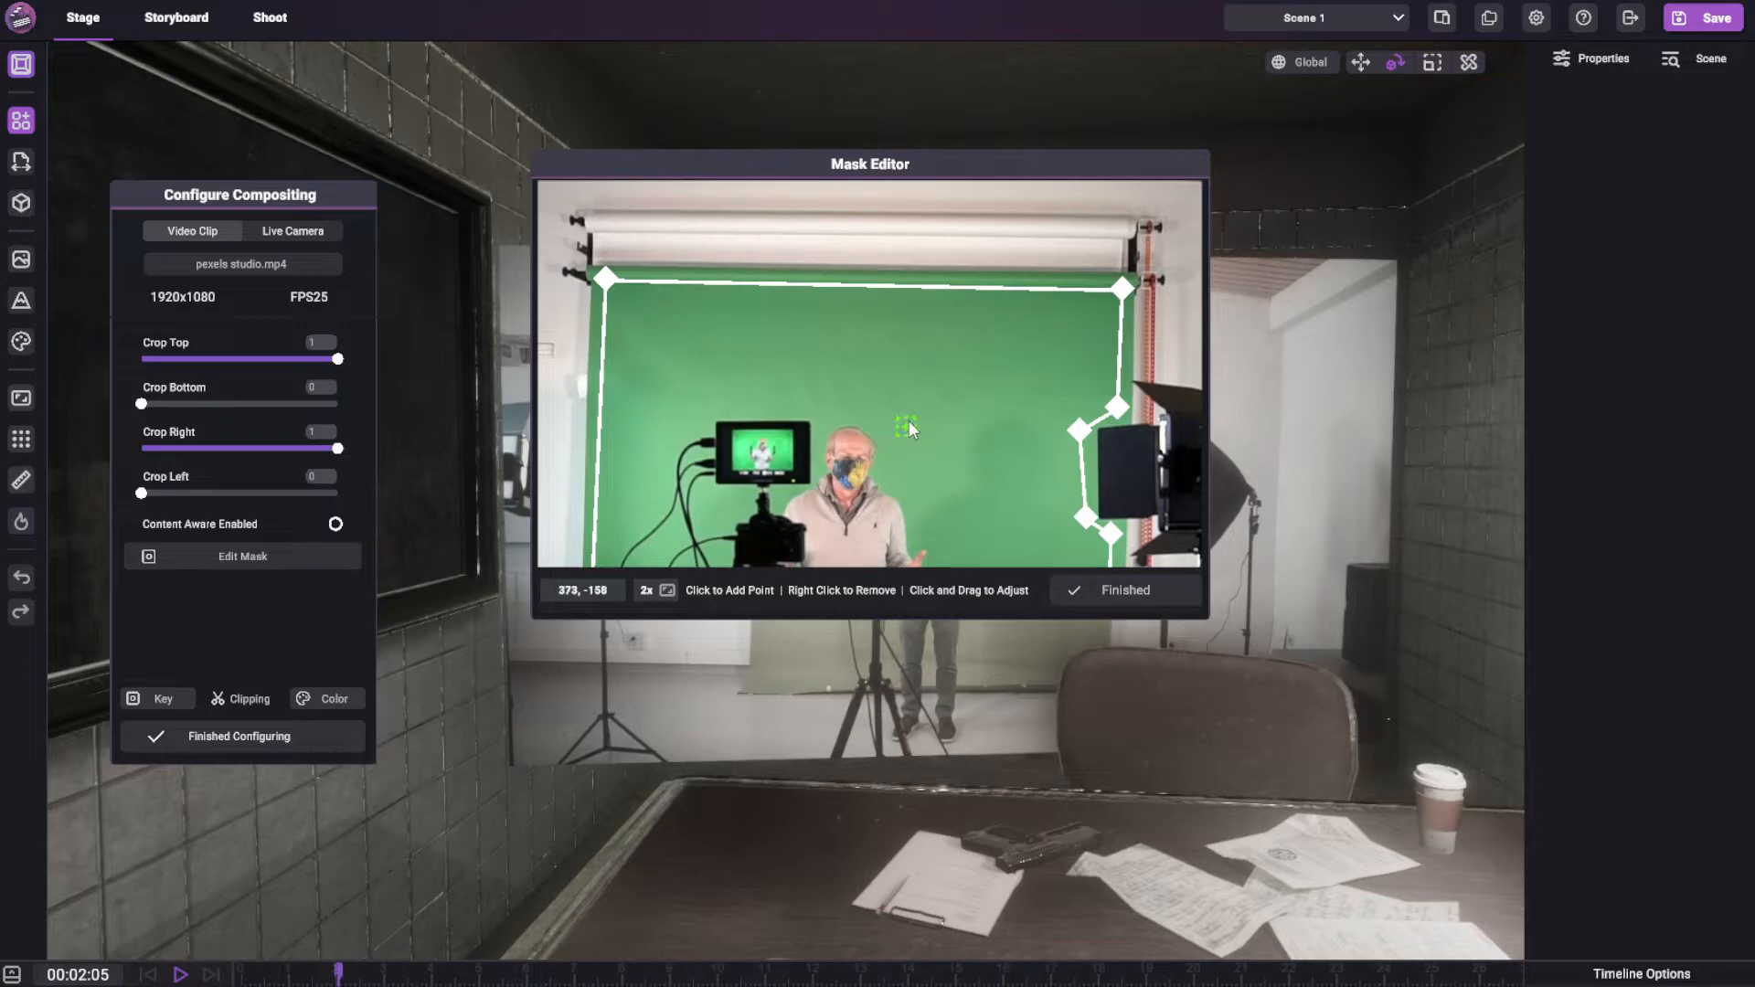
pyautogui.scroll(3, 907, 424)
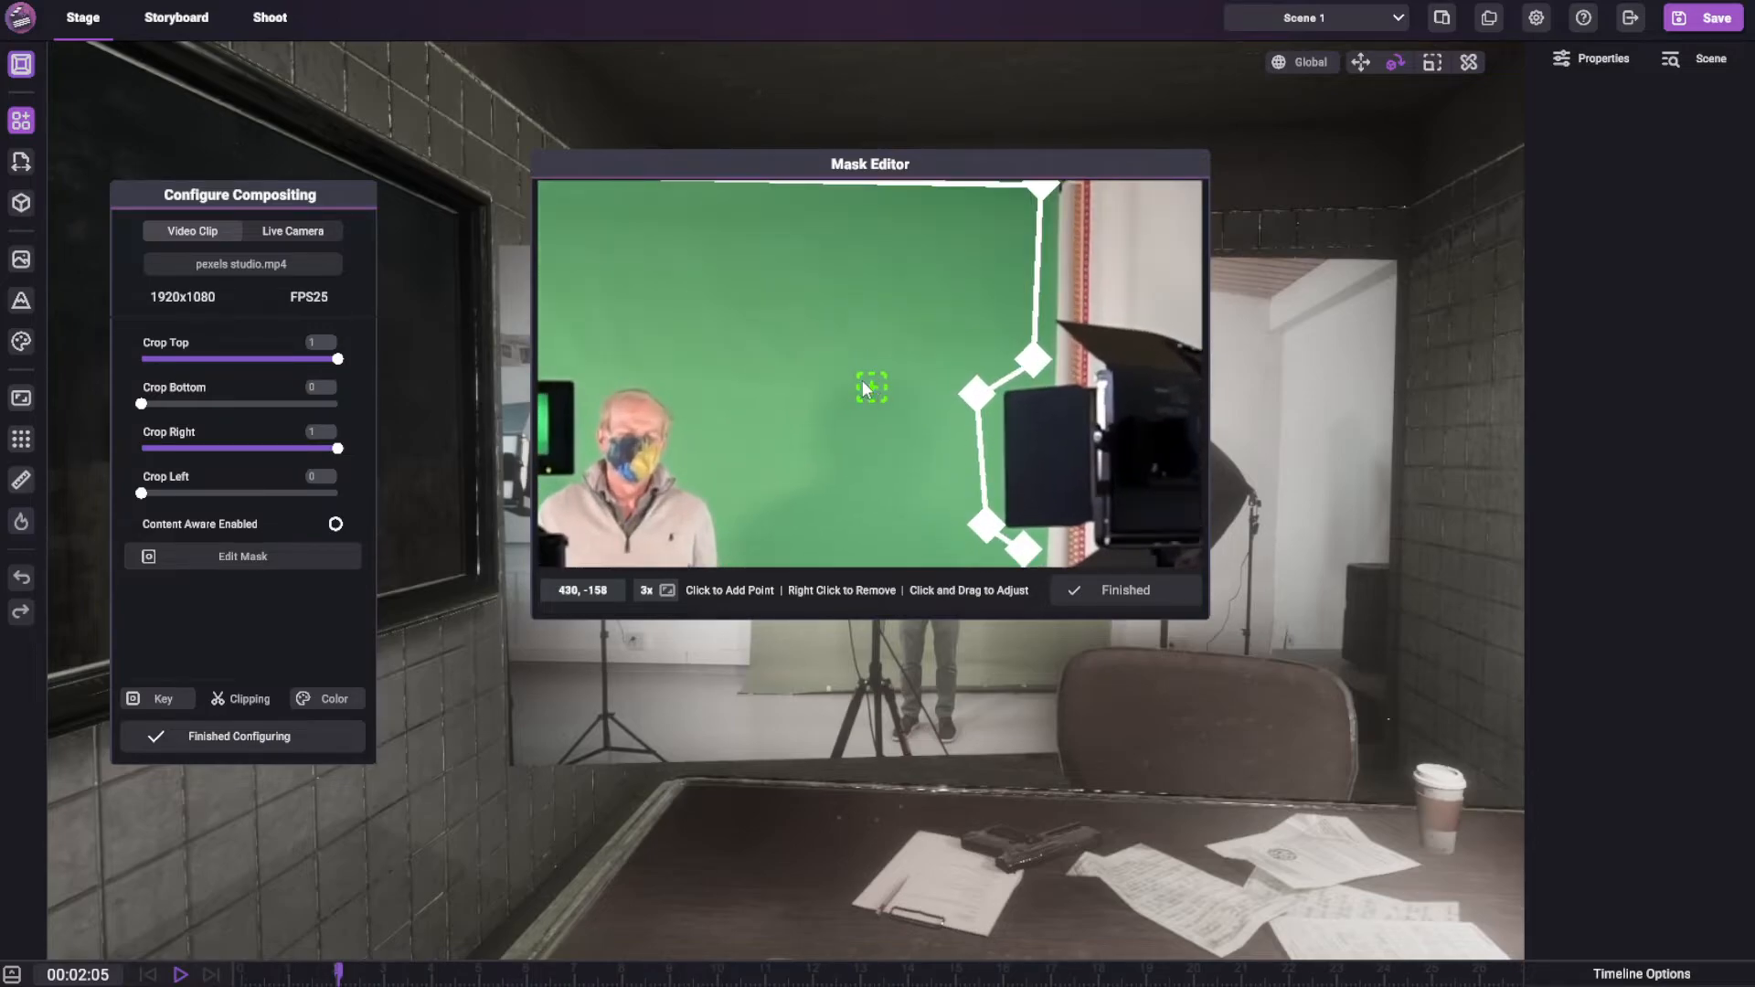
pyautogui.moveTo(872, 388); pyautogui.dragTo(813, 345, button='middle')
pyautogui.moveTo(979, 320); pyautogui.dragTo(923, 330)
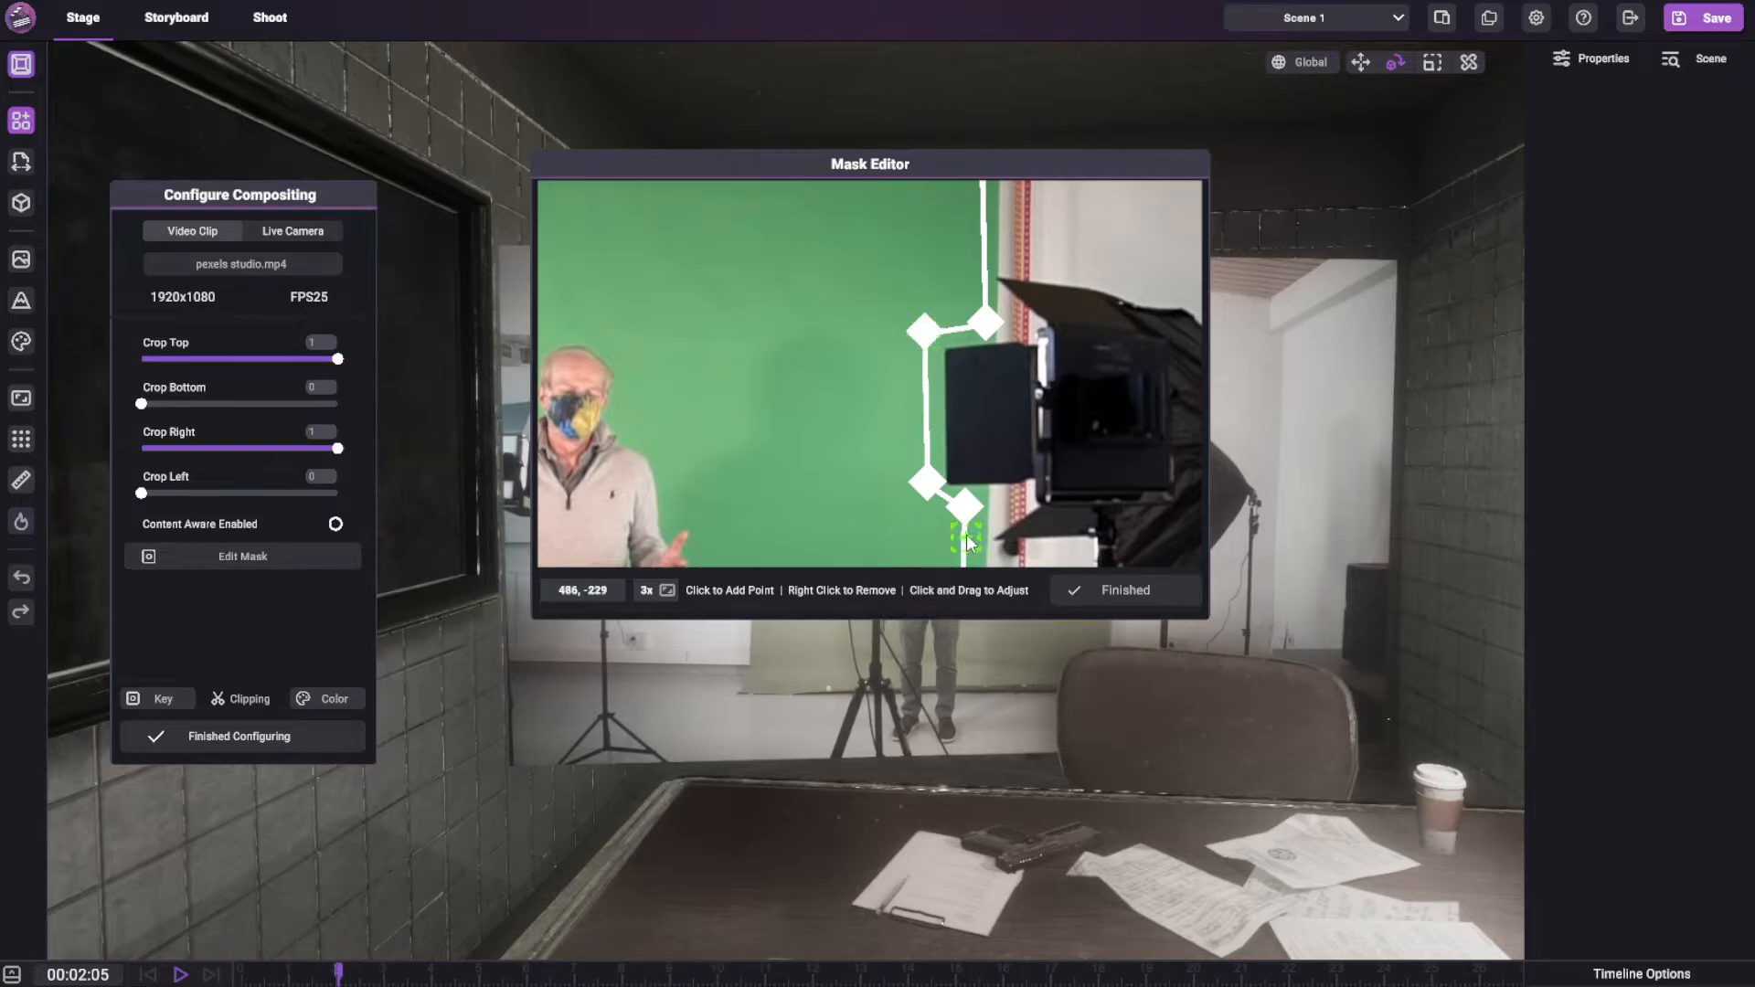
pyautogui.moveTo(927, 482); pyautogui.dragTo(918, 505)
# Add a mask point between the lower left corner and the tripod, and reposition the points along the bottom edge
pyautogui.scroll(-5, 921, 512)
pyautogui.moveTo(921, 512); pyautogui.dragTo(951, 265, button='middle')
pyautogui.moveTo(786, 301); pyautogui.dragTo(944, 279, button='middle')
pyautogui.scroll(-3, 943, 278)
pyautogui.scroll(5, 951, 430)
pyautogui.moveTo(946, 514); pyautogui.dragTo(1006, 518)
pyautogui.moveTo(752, 518); pyautogui.dragTo(660, 528)
pyautogui.moveTo(711, 488); pyautogui.dragTo(1092, 459, button='middle')
pyautogui.click(964, 490)
pyautogui.moveTo(966, 489); pyautogui.dragTo(1136, 478)
pyautogui.moveTo(1018, 486); pyautogui.dragTo(961, 479)
pyautogui.moveTo(1136, 477); pyautogui.dragTo(1113, 477)
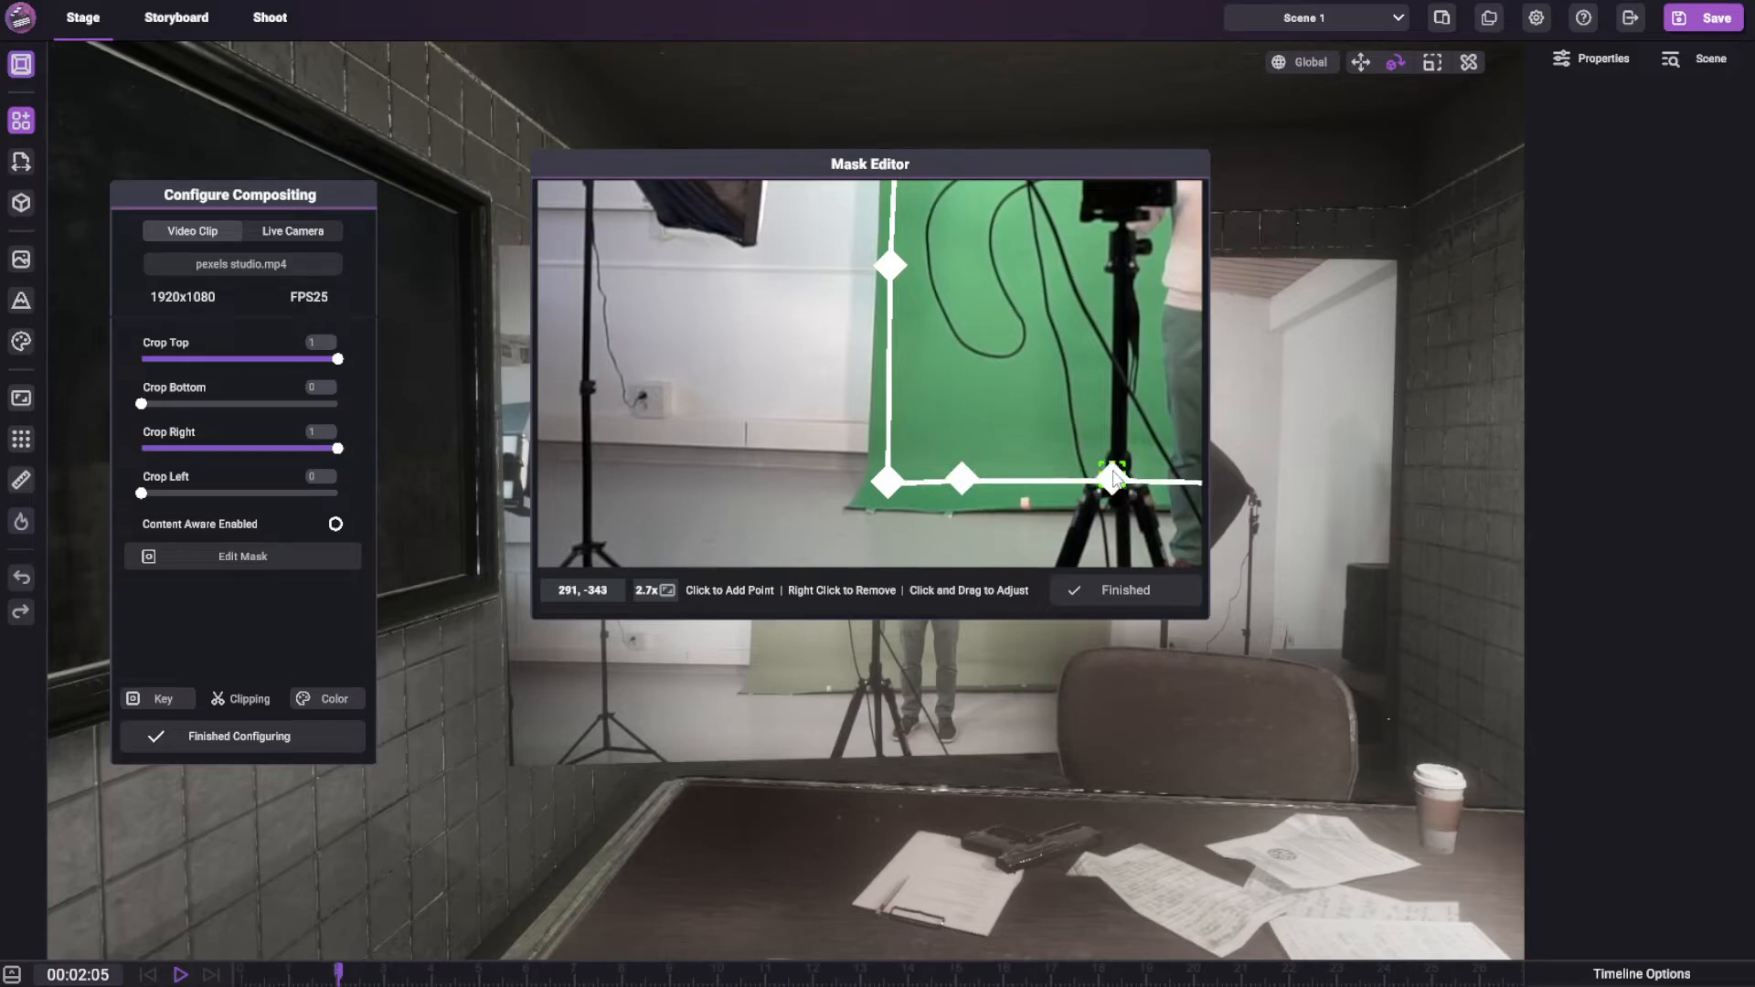
# Check the whole mask outline at 1x magnification and finish the mask editing
pyautogui.moveTo(1041, 412); pyautogui.dragTo(893, 464, button='middle')
pyautogui.scroll(-5, 899, 475)
pyautogui.moveTo(1034, 315); pyautogui.dragTo(883, 439, button='middle')
pyautogui.scroll(-3, 854, 422)
pyautogui.moveTo(905, 269); pyautogui.dragTo(840, 404, button='middle')
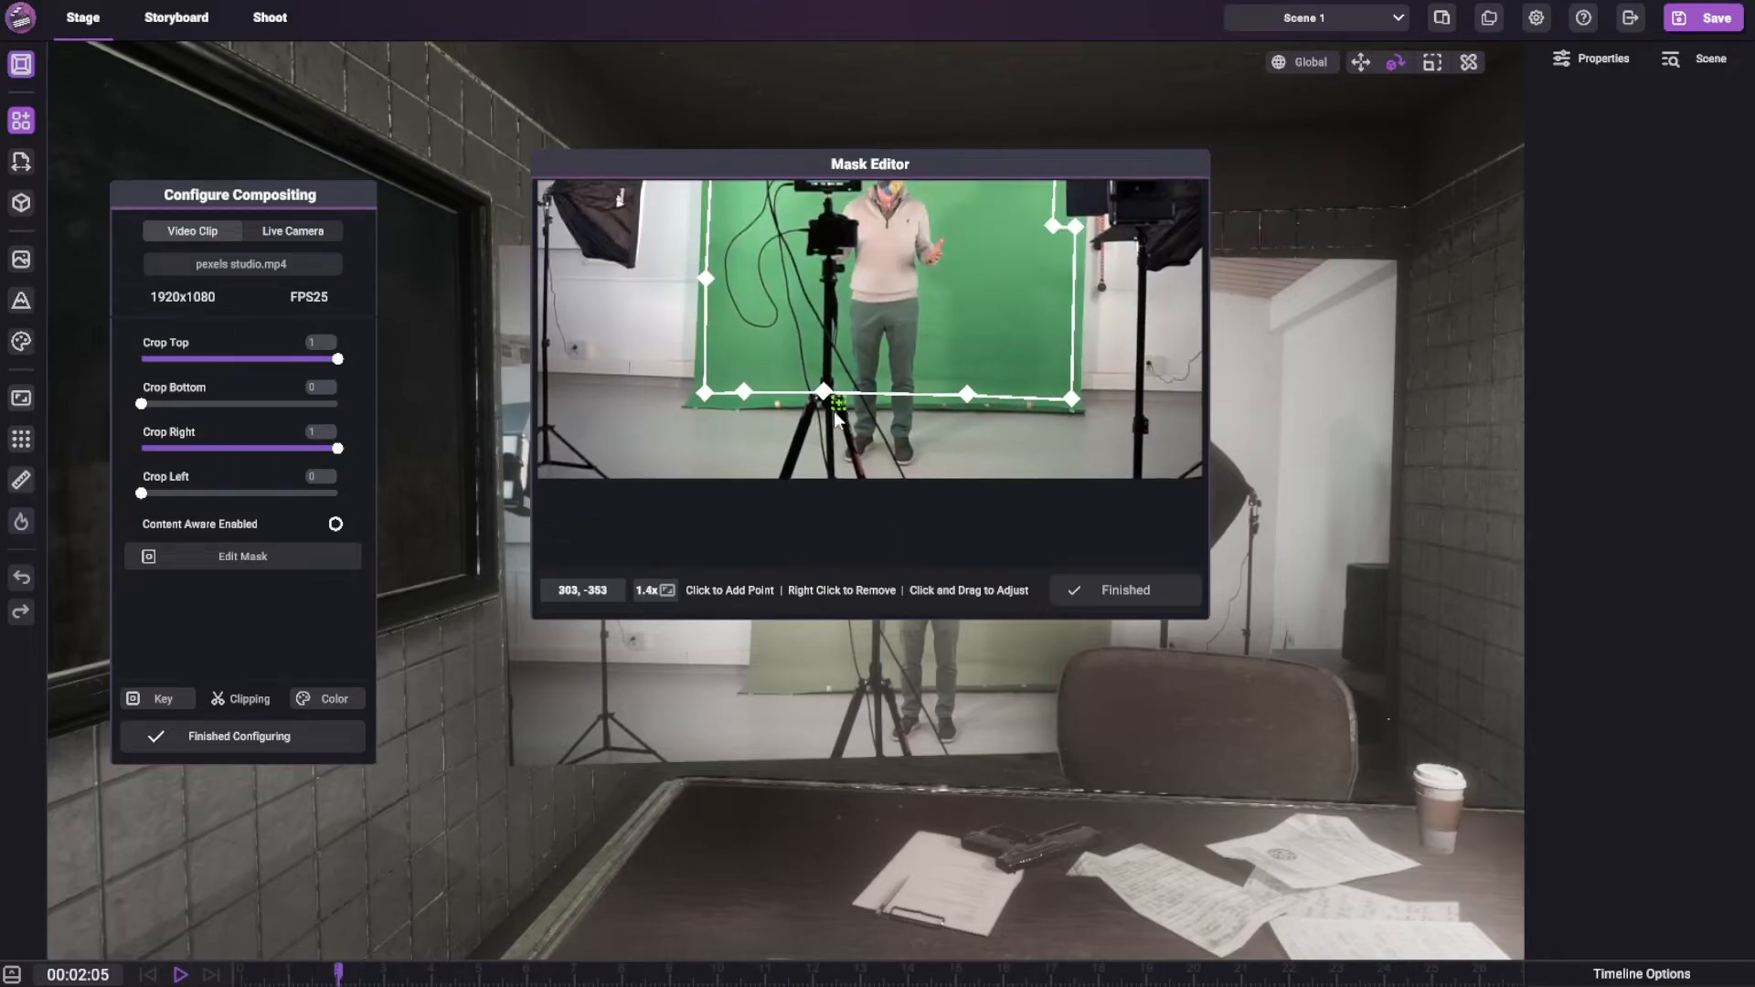
pyautogui.click(669, 590)
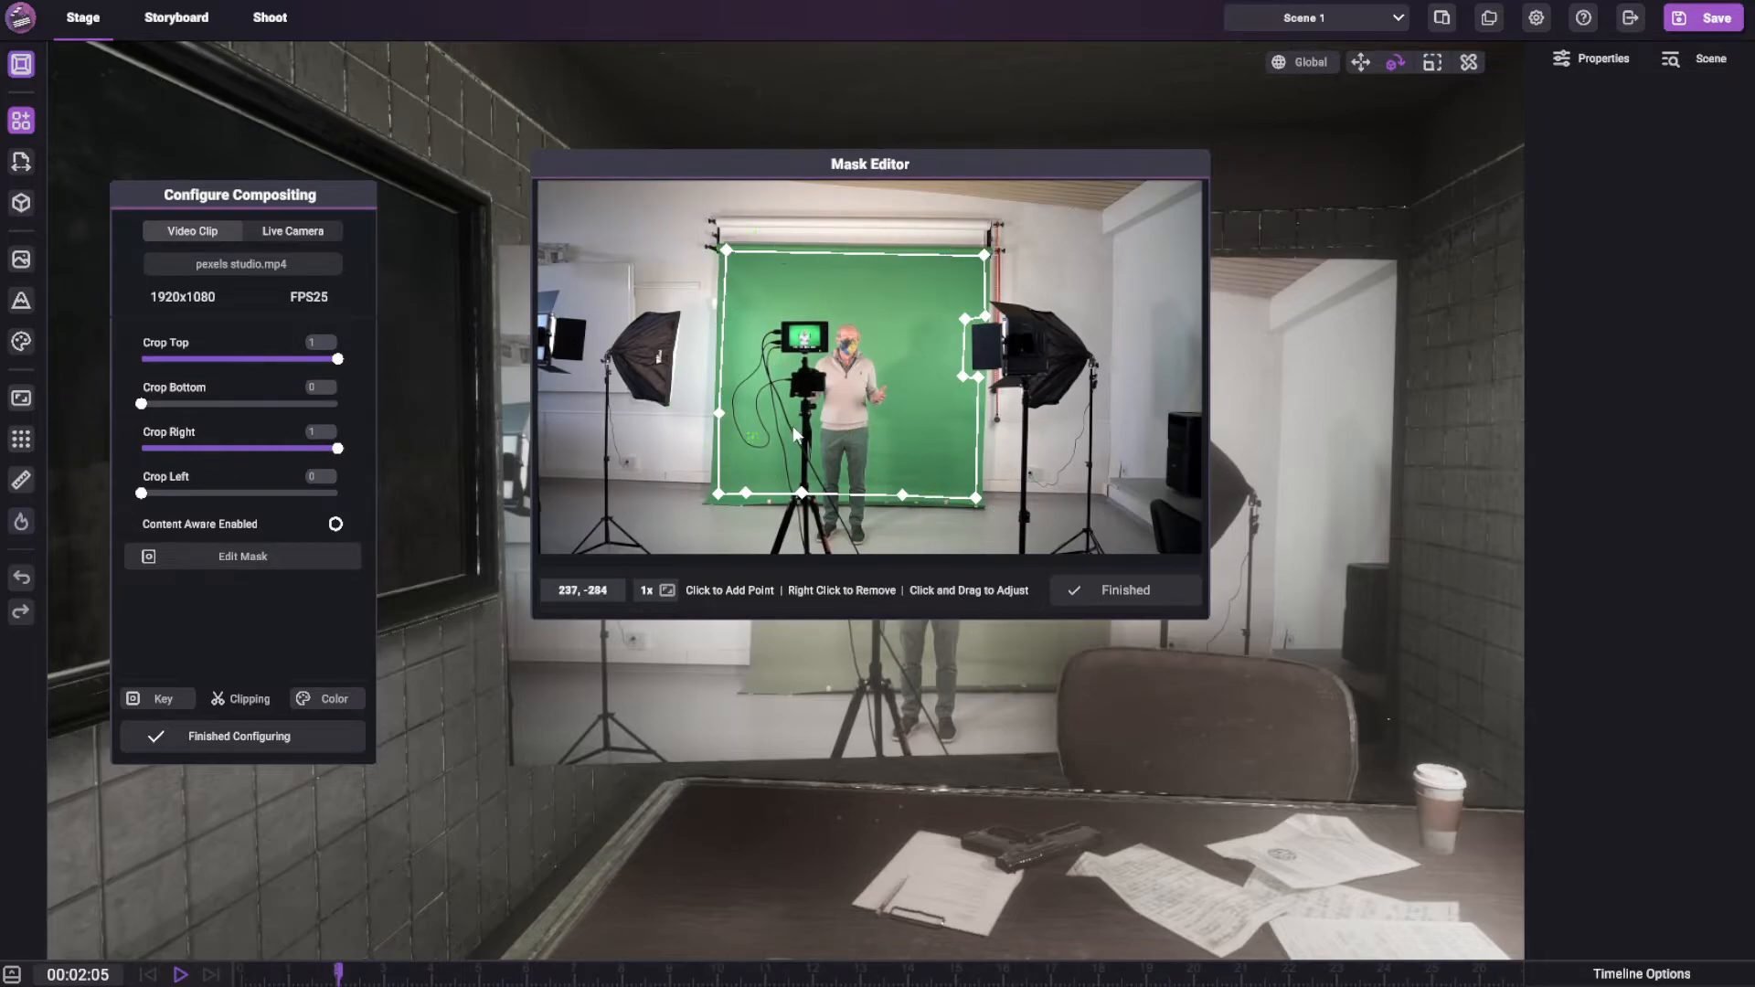
pyautogui.click(1110, 591)
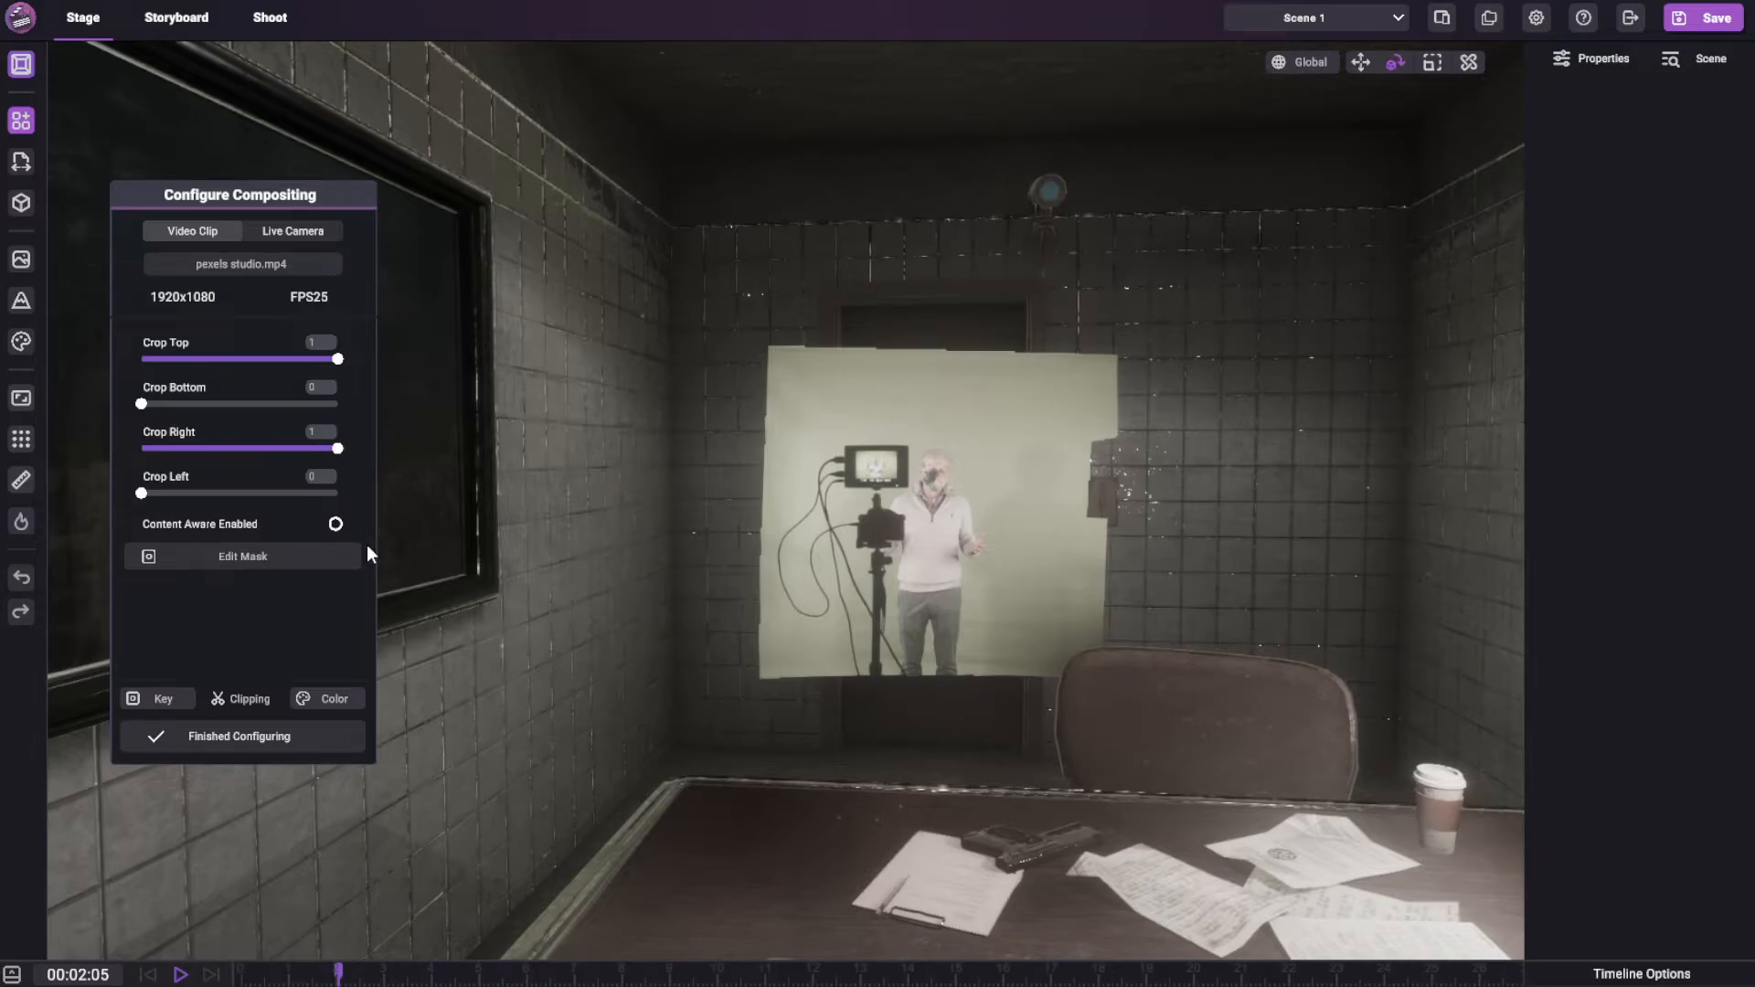
# Set the key's color cutoff to 0.2 and raise its color feather and mask feather
pyautogui.click(128, 696)
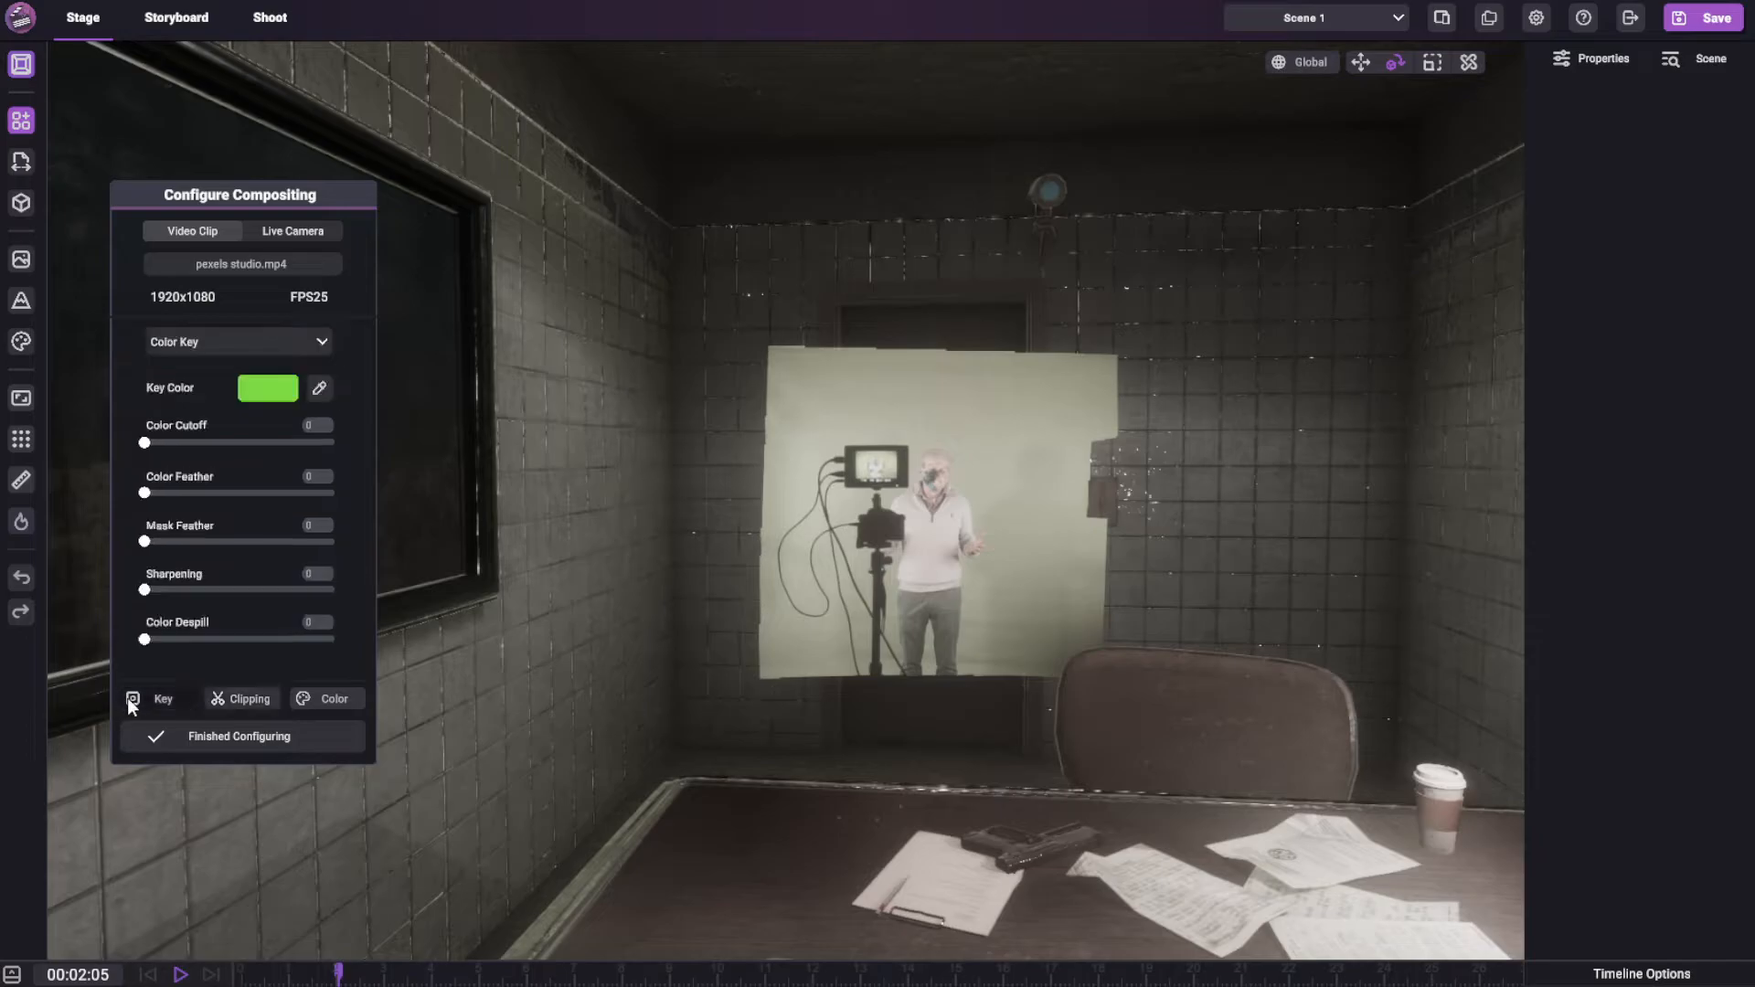
pyautogui.moveTo(172, 438); pyautogui.dragTo(381, 447)
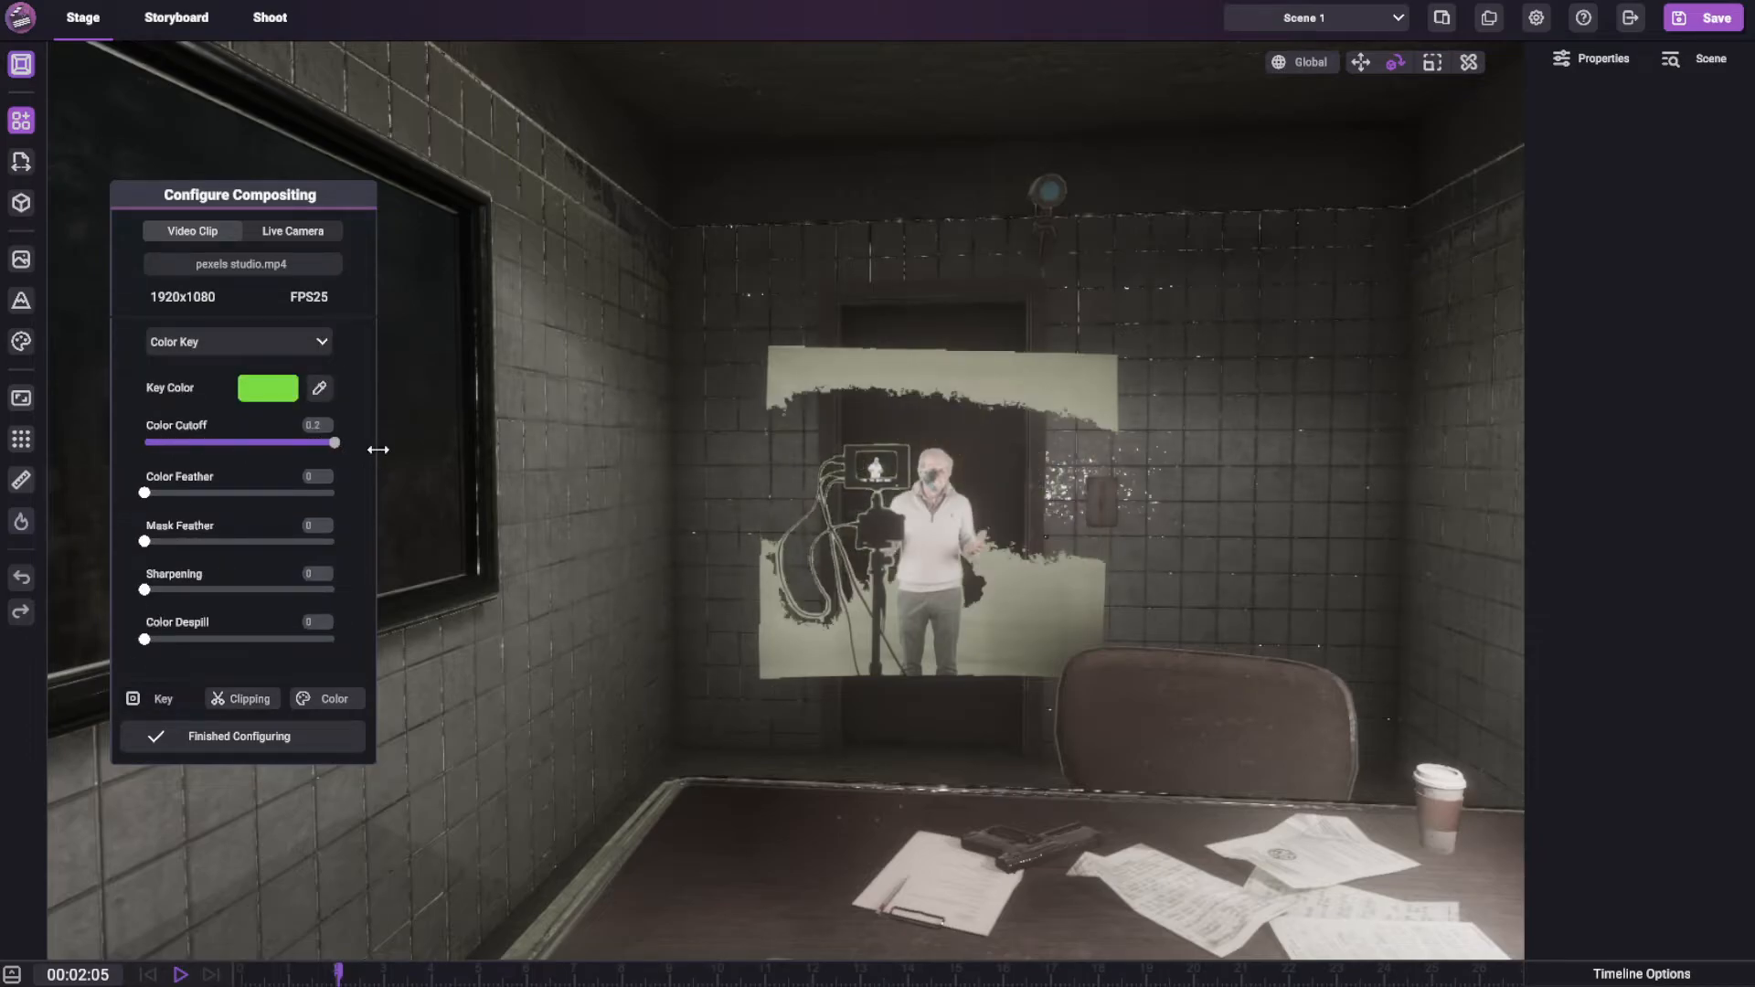
pyautogui.moveTo(148, 496); pyautogui.dragTo(254, 499)
pyautogui.moveTo(335, 442)
pyautogui.mouseDown()
pyautogui.moveTo(273, 446)
pyautogui.moveTo(335, 443)
pyautogui.moveTo(338, 462)
pyautogui.mouseUp()
pyautogui.moveTo(146, 541); pyautogui.dragTo(223, 540)
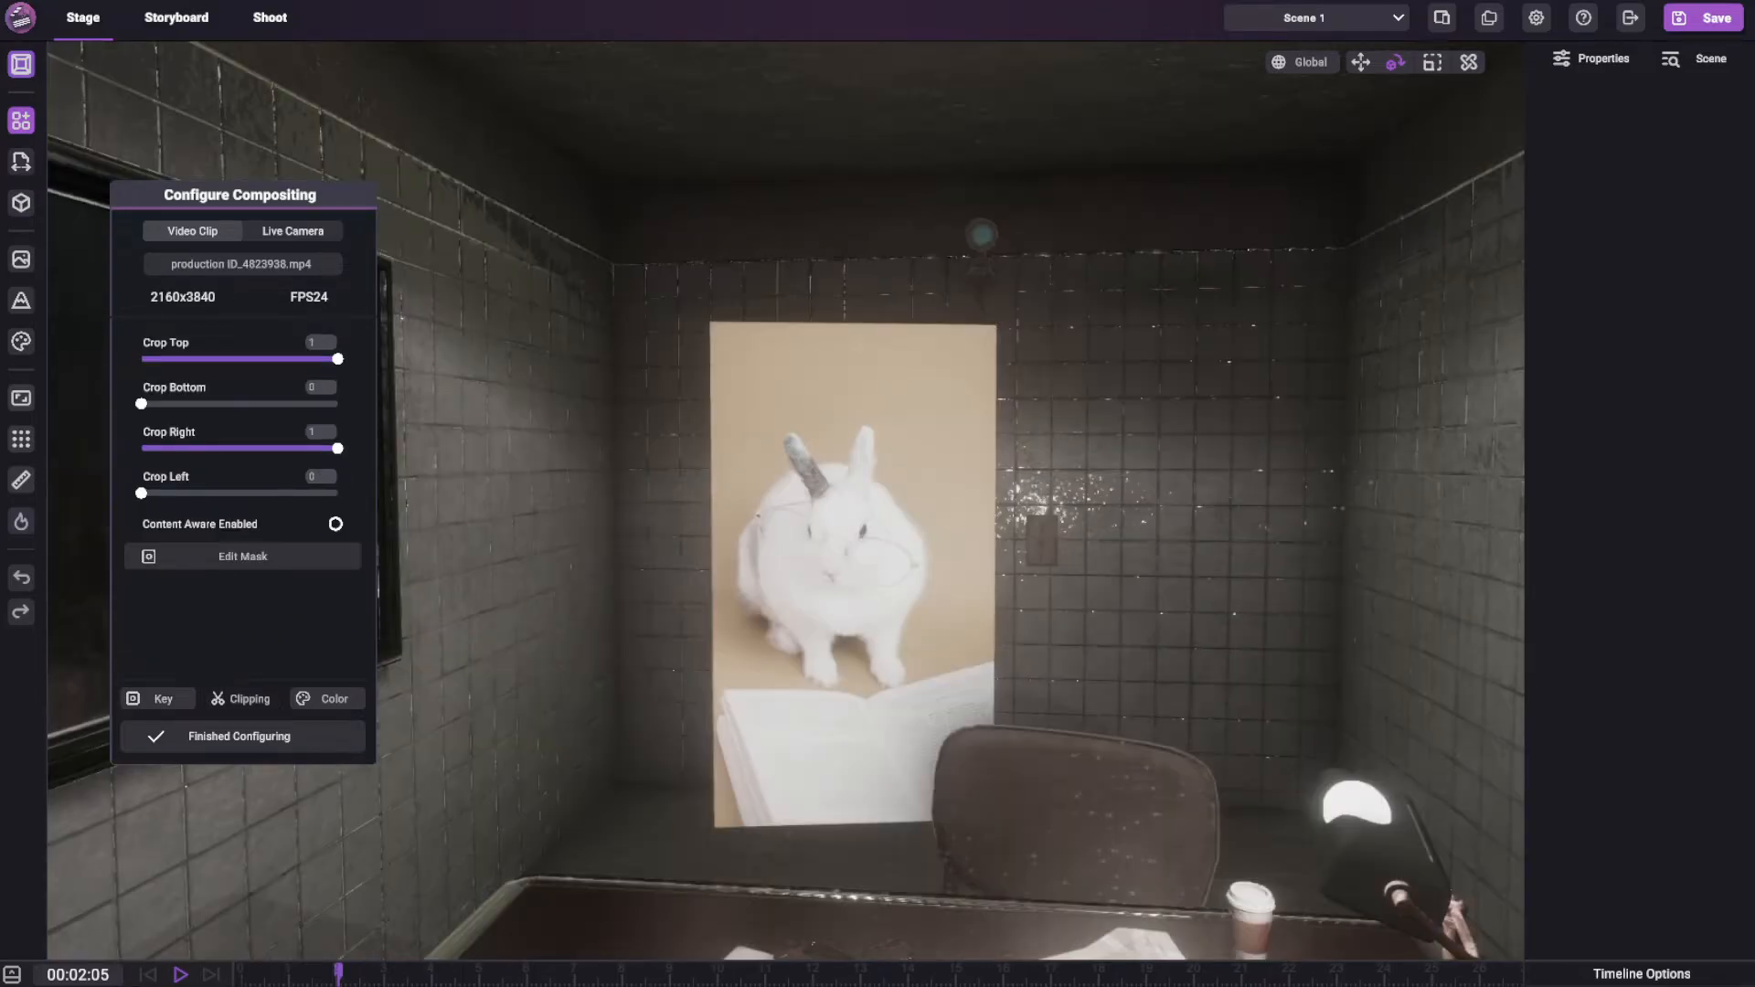
# Examine the rabbit footage on the video surface from several distances and play the clip to 00:04:52
pyautogui.moveTo(1170, 594); pyautogui.dragTo(990, 464, button='right')
pyautogui.scroll(5, 989, 469)
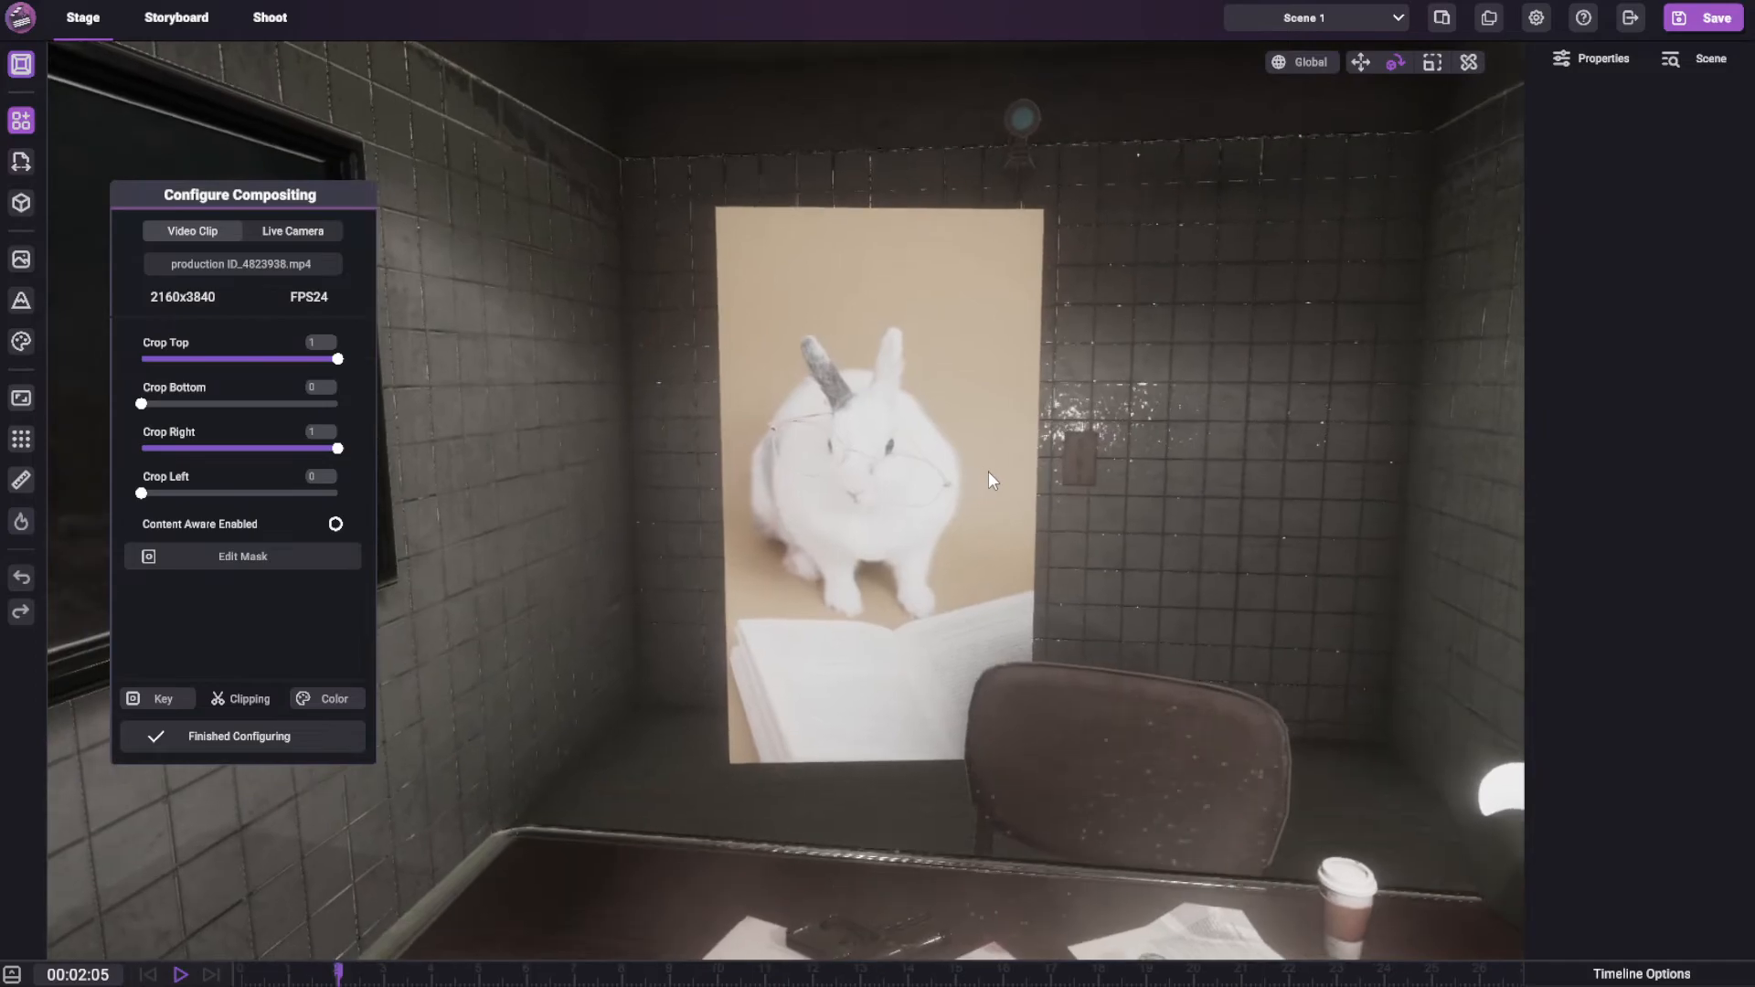
pyautogui.moveTo(1015, 475); pyautogui.dragTo(1022, 458, button='middle')
pyautogui.moveTo(1022, 458); pyautogui.dragTo(1073, 491, button='right')
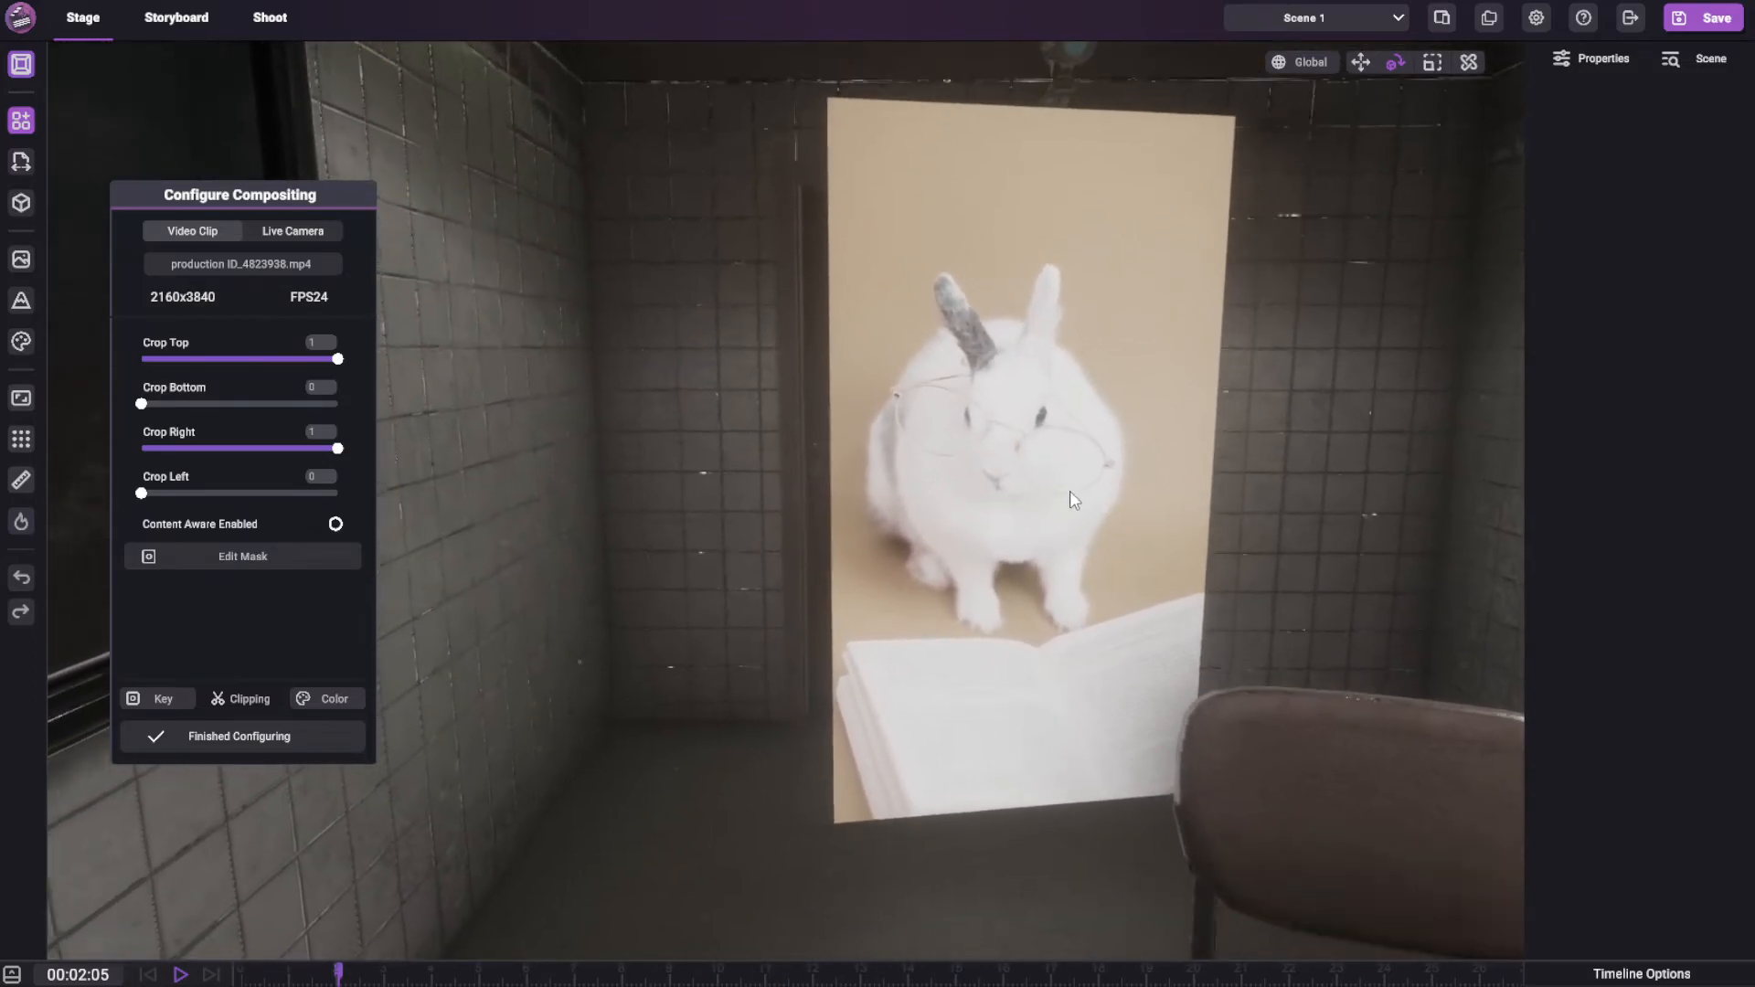
pyautogui.scroll(-8, 1066, 514)
pyautogui.click(999, 500)
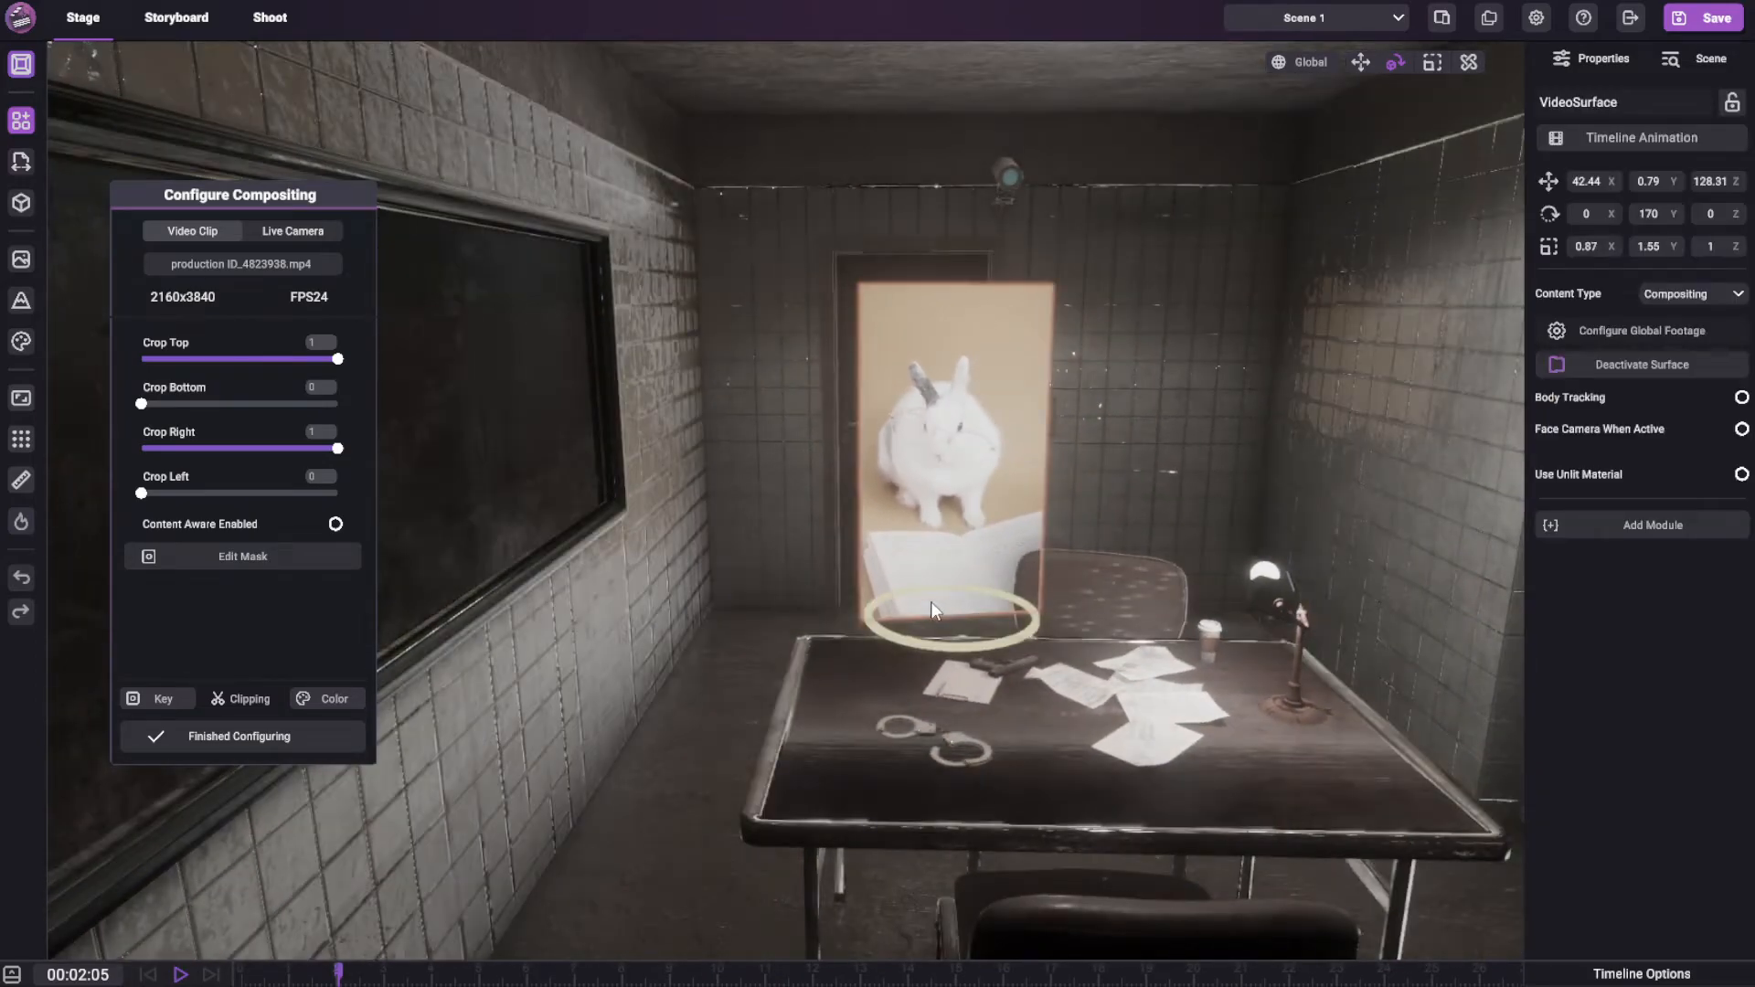
pyautogui.press('space')
pyautogui.moveTo(974, 480); pyautogui.dragTo(1089, 508, button='right')
pyautogui.scroll(7, 1060, 557)
pyautogui.scroll(-5, 1088, 545)
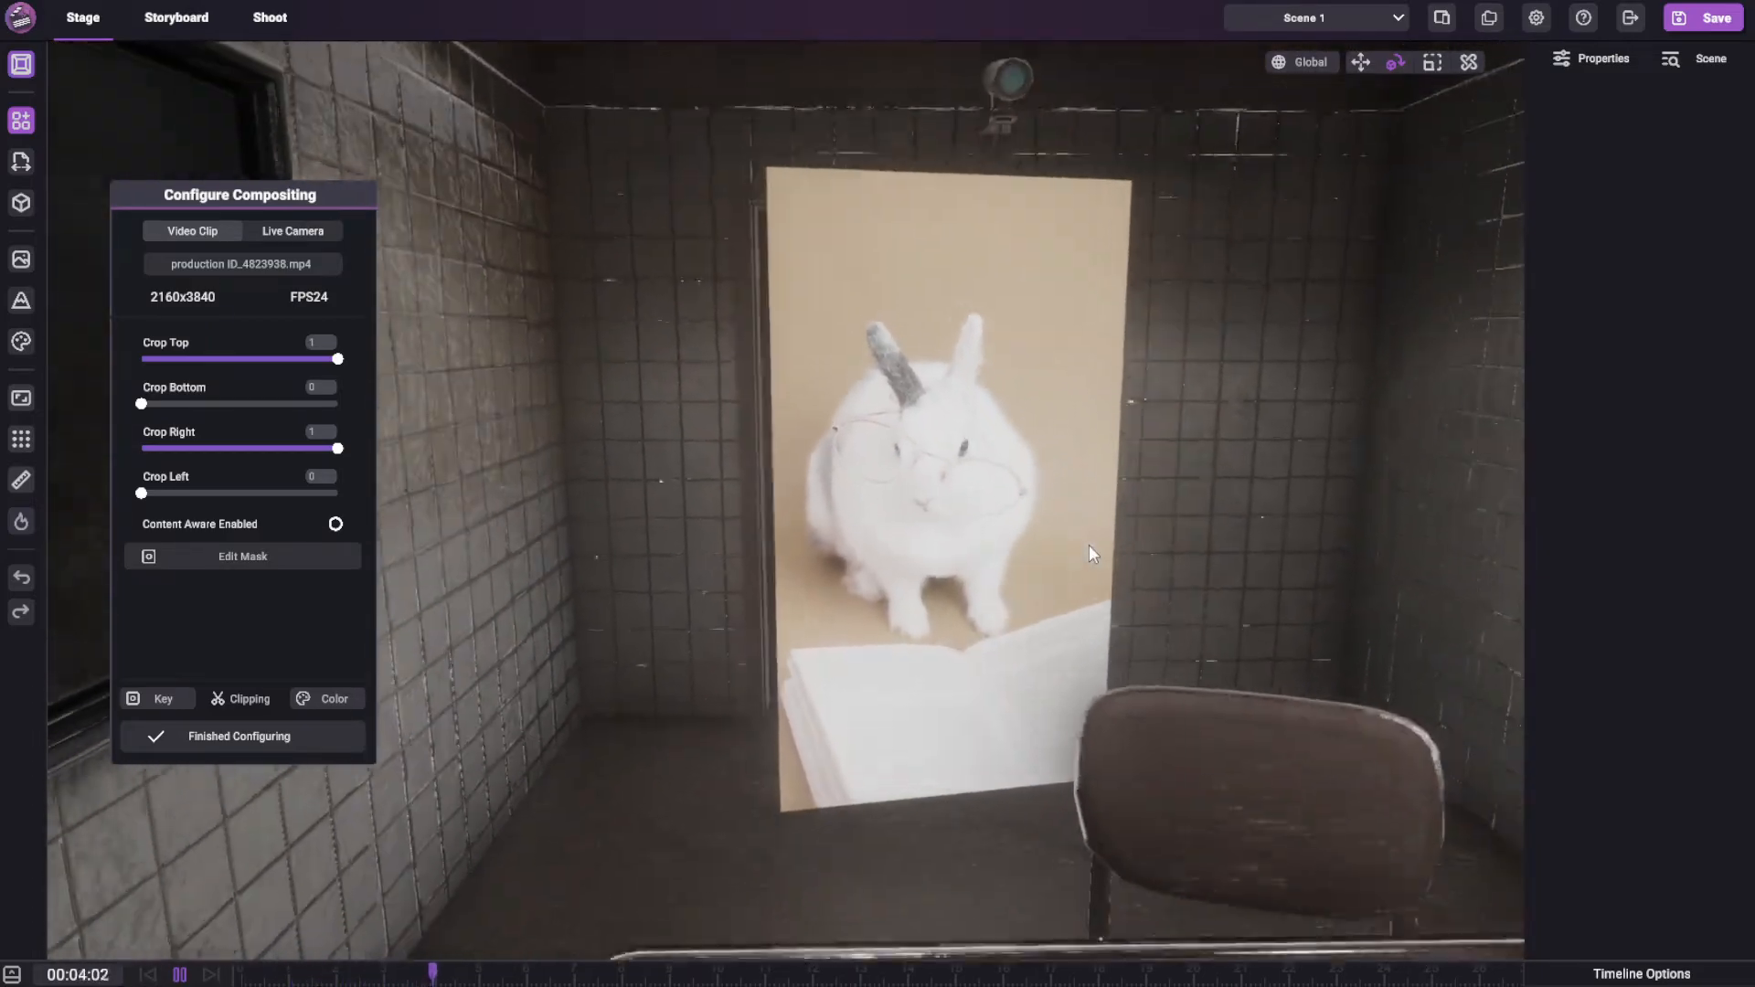
pyautogui.press('space')
# Try keying the rabbit footage with a color cutoff of 0.071 and a color feather of 0.390
pyautogui.click(165, 696)
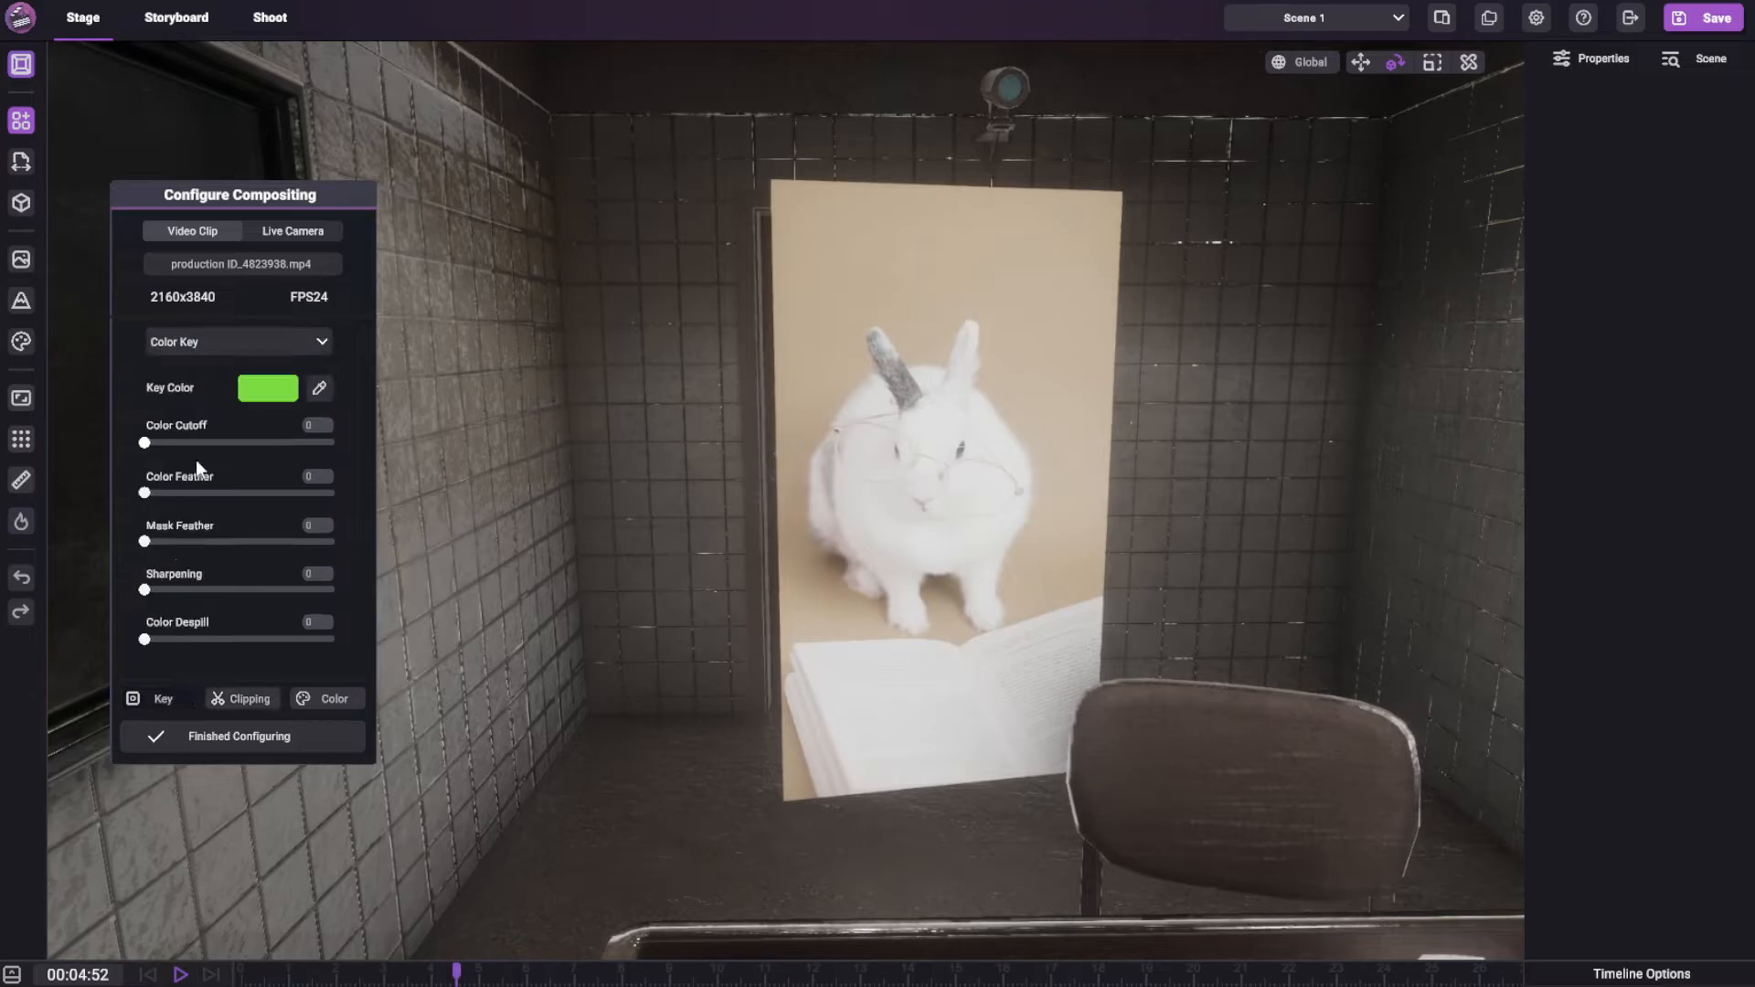
pyautogui.moveTo(155, 442); pyautogui.dragTo(293, 466)
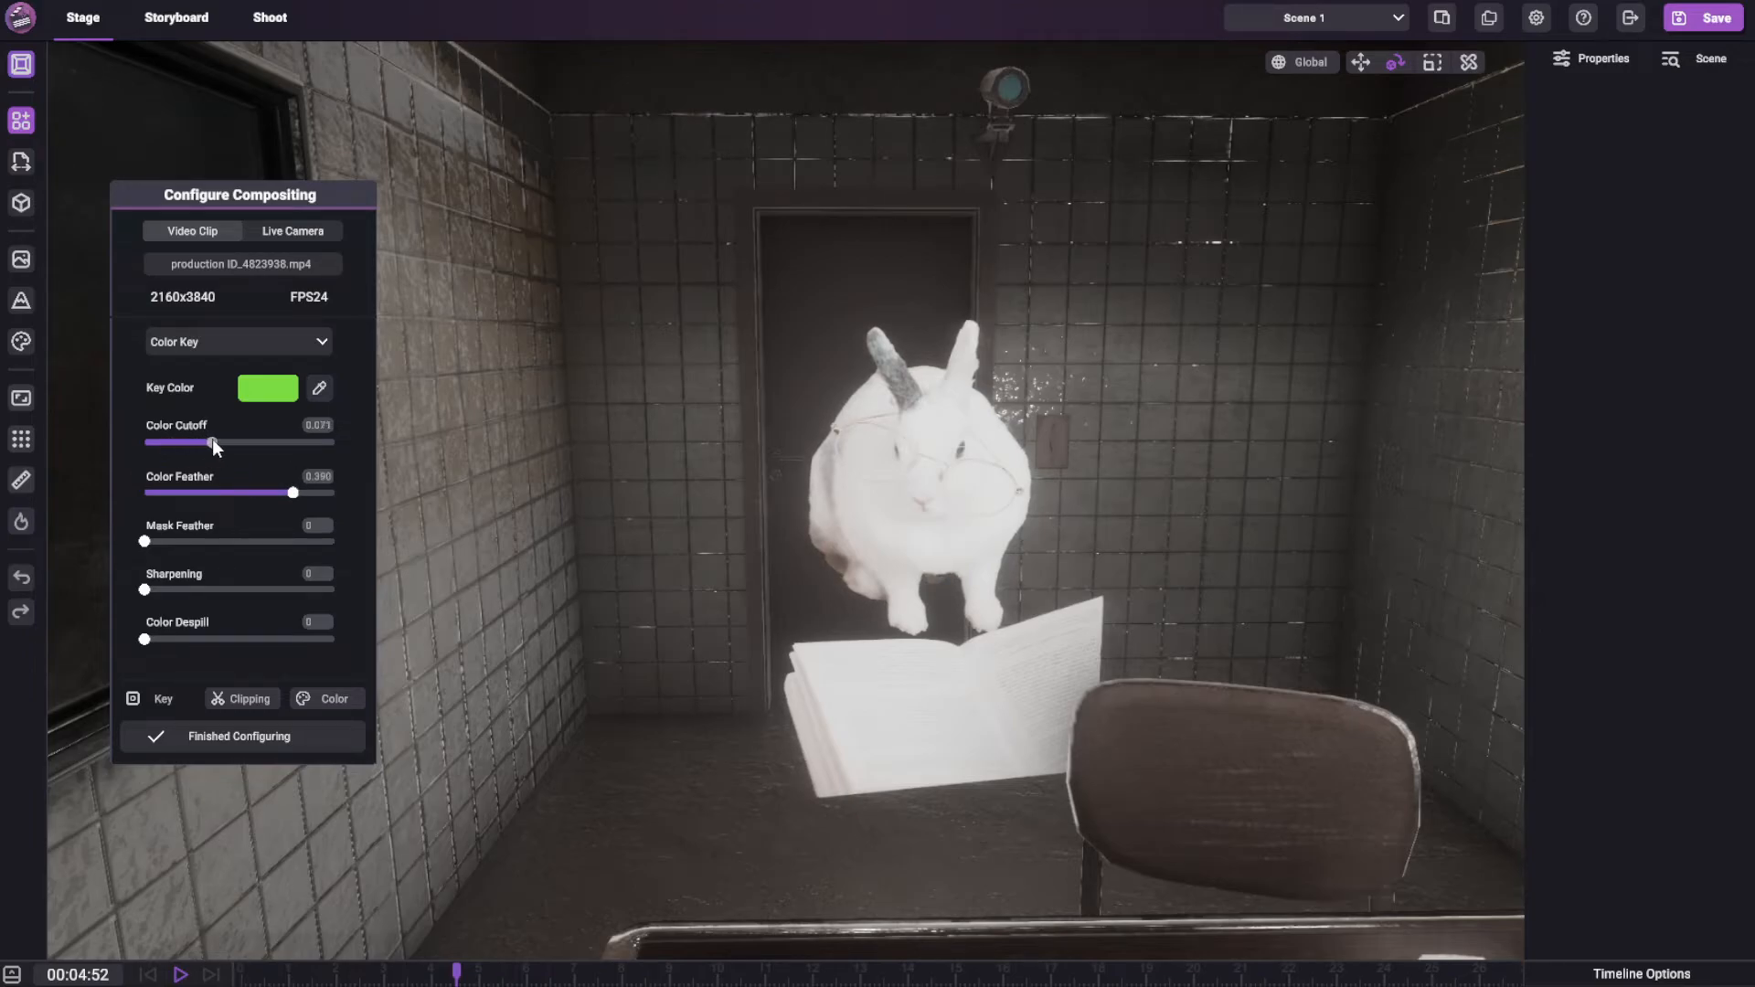
# Reset all of the scene's color grading settings and close the Color Grading window
pyautogui.click(23, 344)
pyautogui.moveTo(457, 126); pyautogui.dragTo(1143, 382)
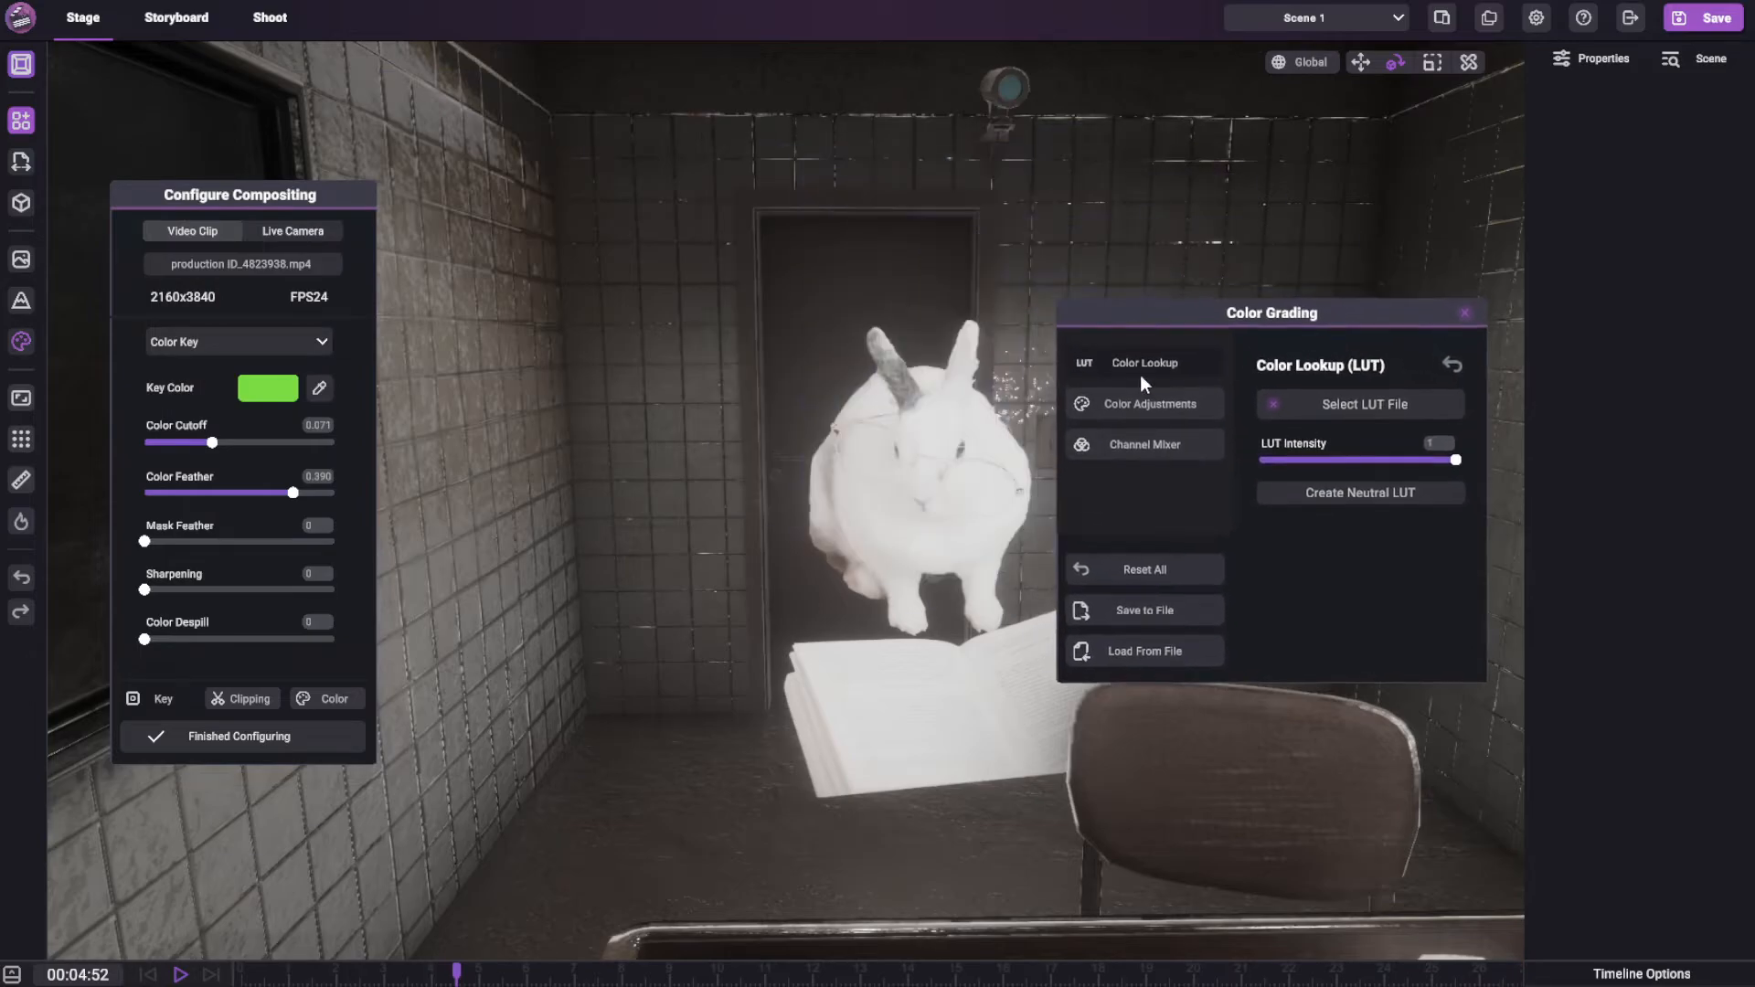
pyautogui.click(1148, 571)
pyautogui.click(1465, 314)
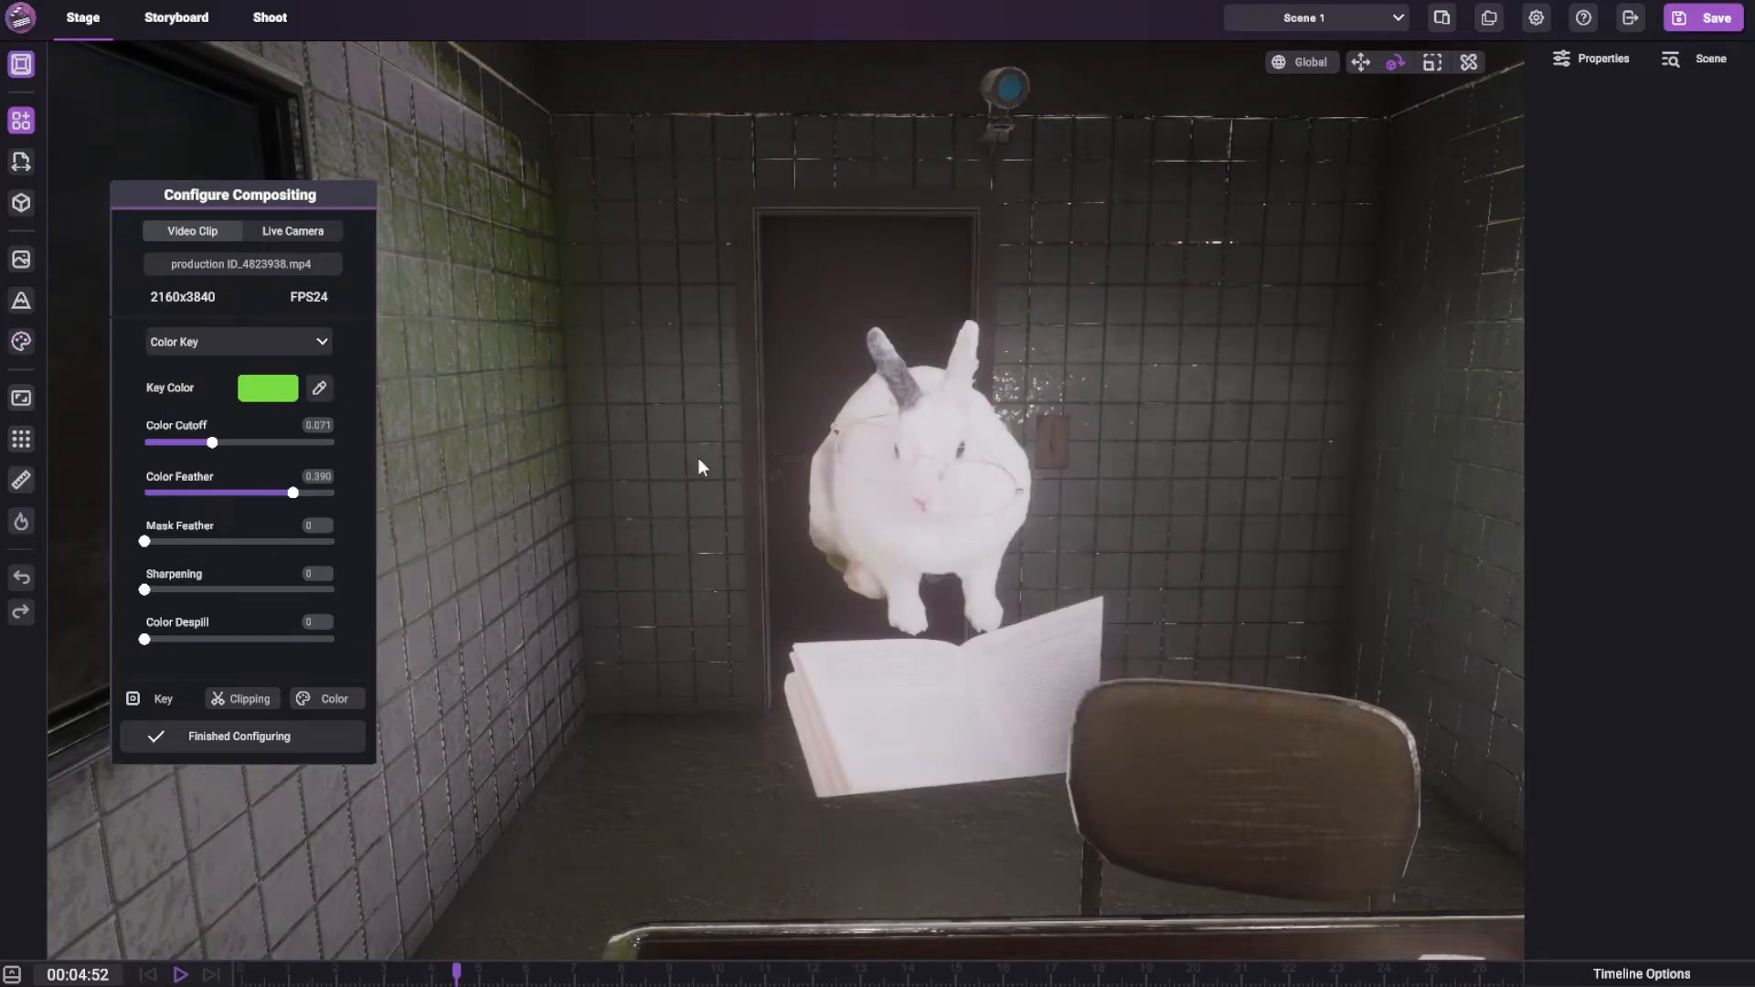
# Set the color feather to 0, sample the green background beside the rabbit as key color, and set the color cutoff to 0.100
pyautogui.moveTo(260, 432); pyautogui.dragTo(164, 496)
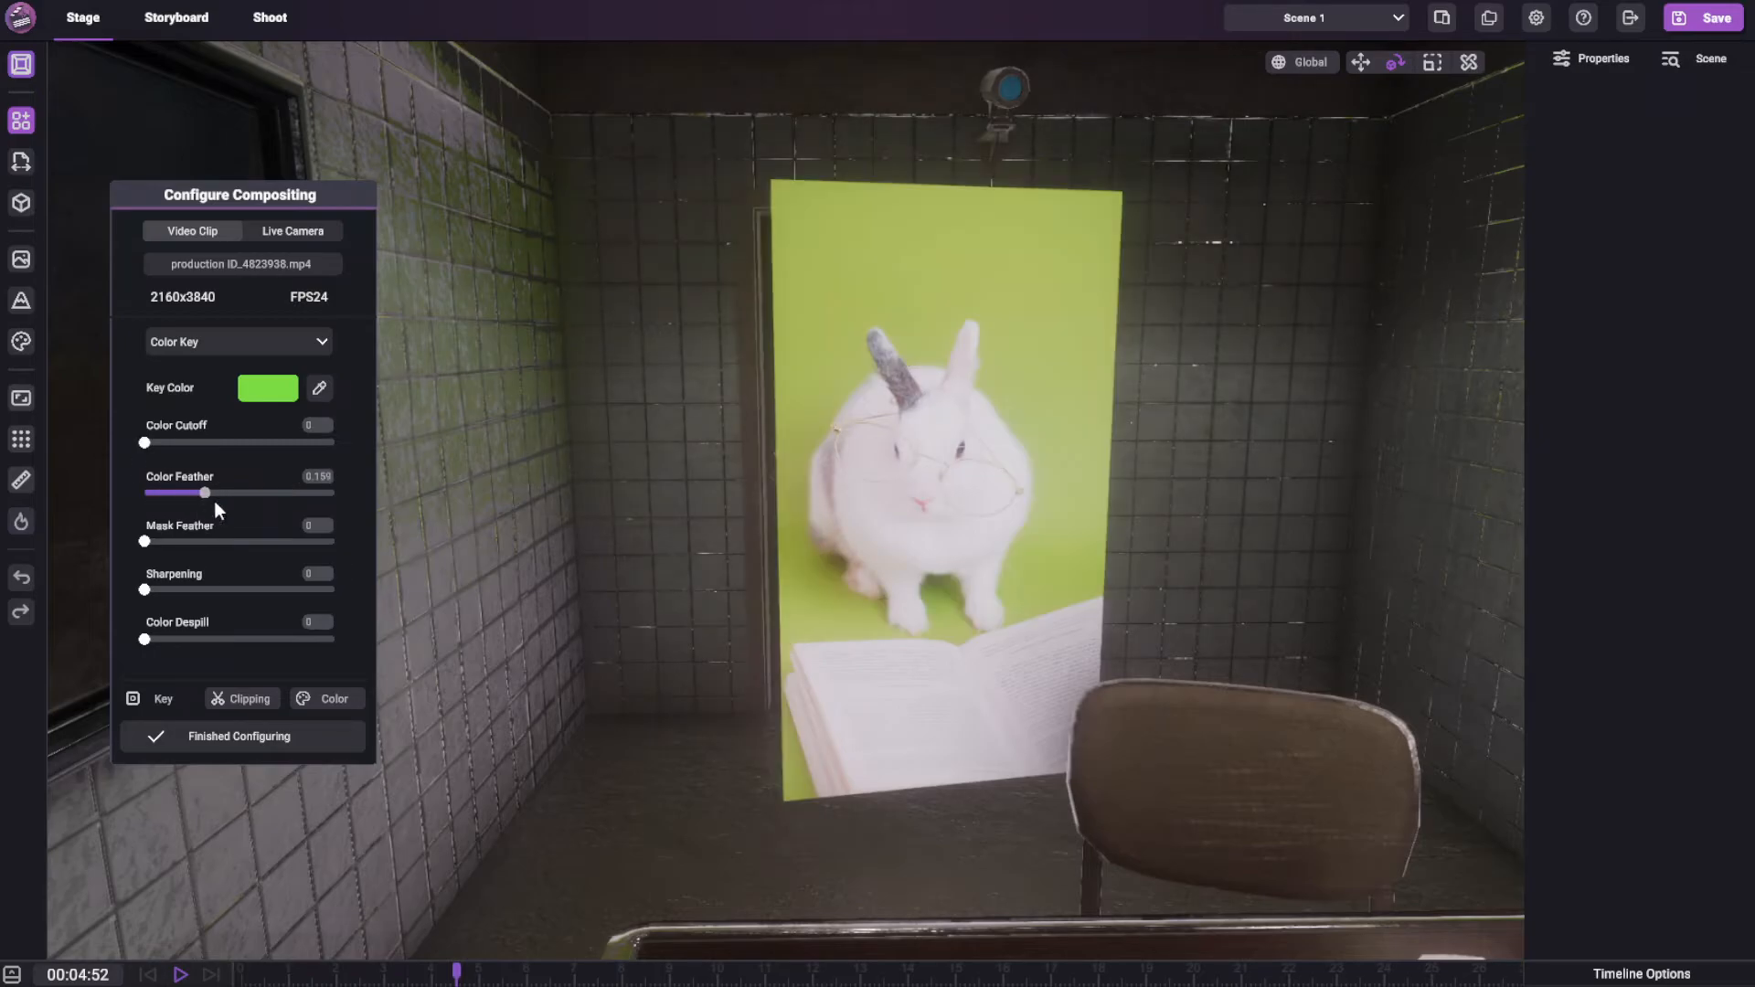
pyautogui.click(319, 388)
pyautogui.click(995, 408)
pyautogui.moveTo(144, 442); pyautogui.dragTo(240, 442)
# Move the rabbit video surface to about X 42.45, Y 1.22, Z 128.05 and view it up close
pyautogui.moveTo(1245, 450); pyautogui.dragTo(1217, 508, button='right')
pyautogui.press('s')
pyautogui.click(1013, 434)
pyautogui.press('s')
pyautogui.moveTo(1013, 457); pyautogui.dragTo(962, 572, button='right')
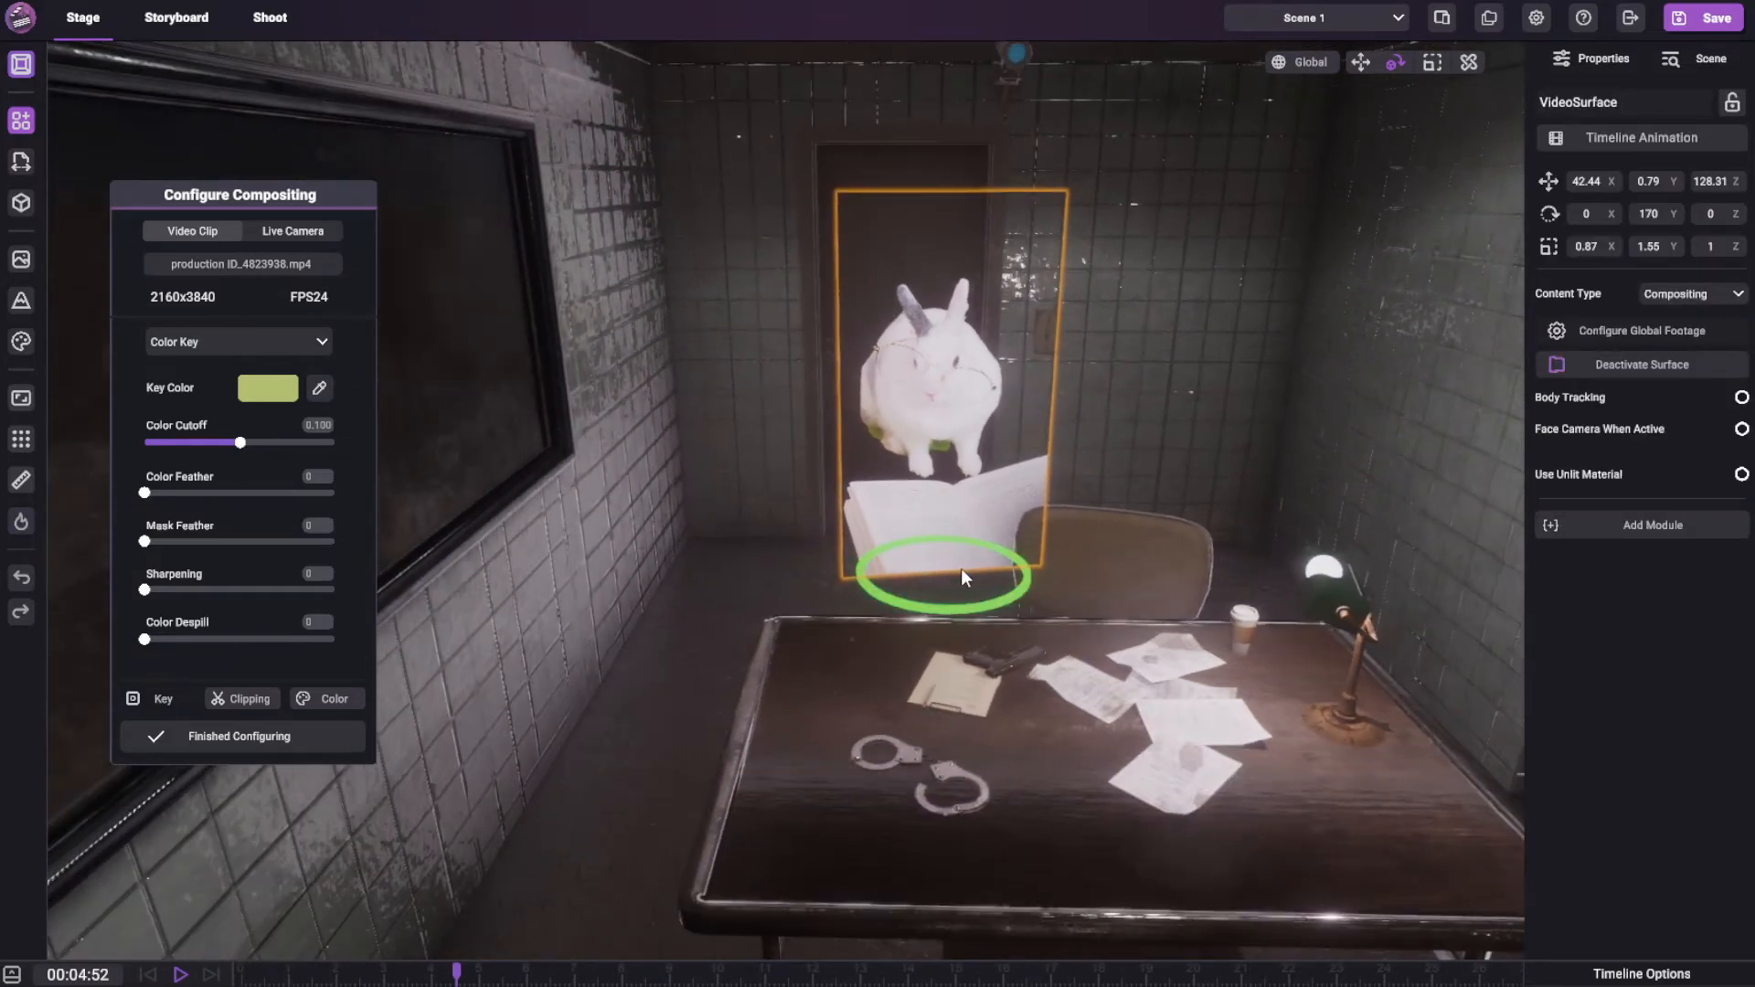
pyautogui.click(1362, 62)
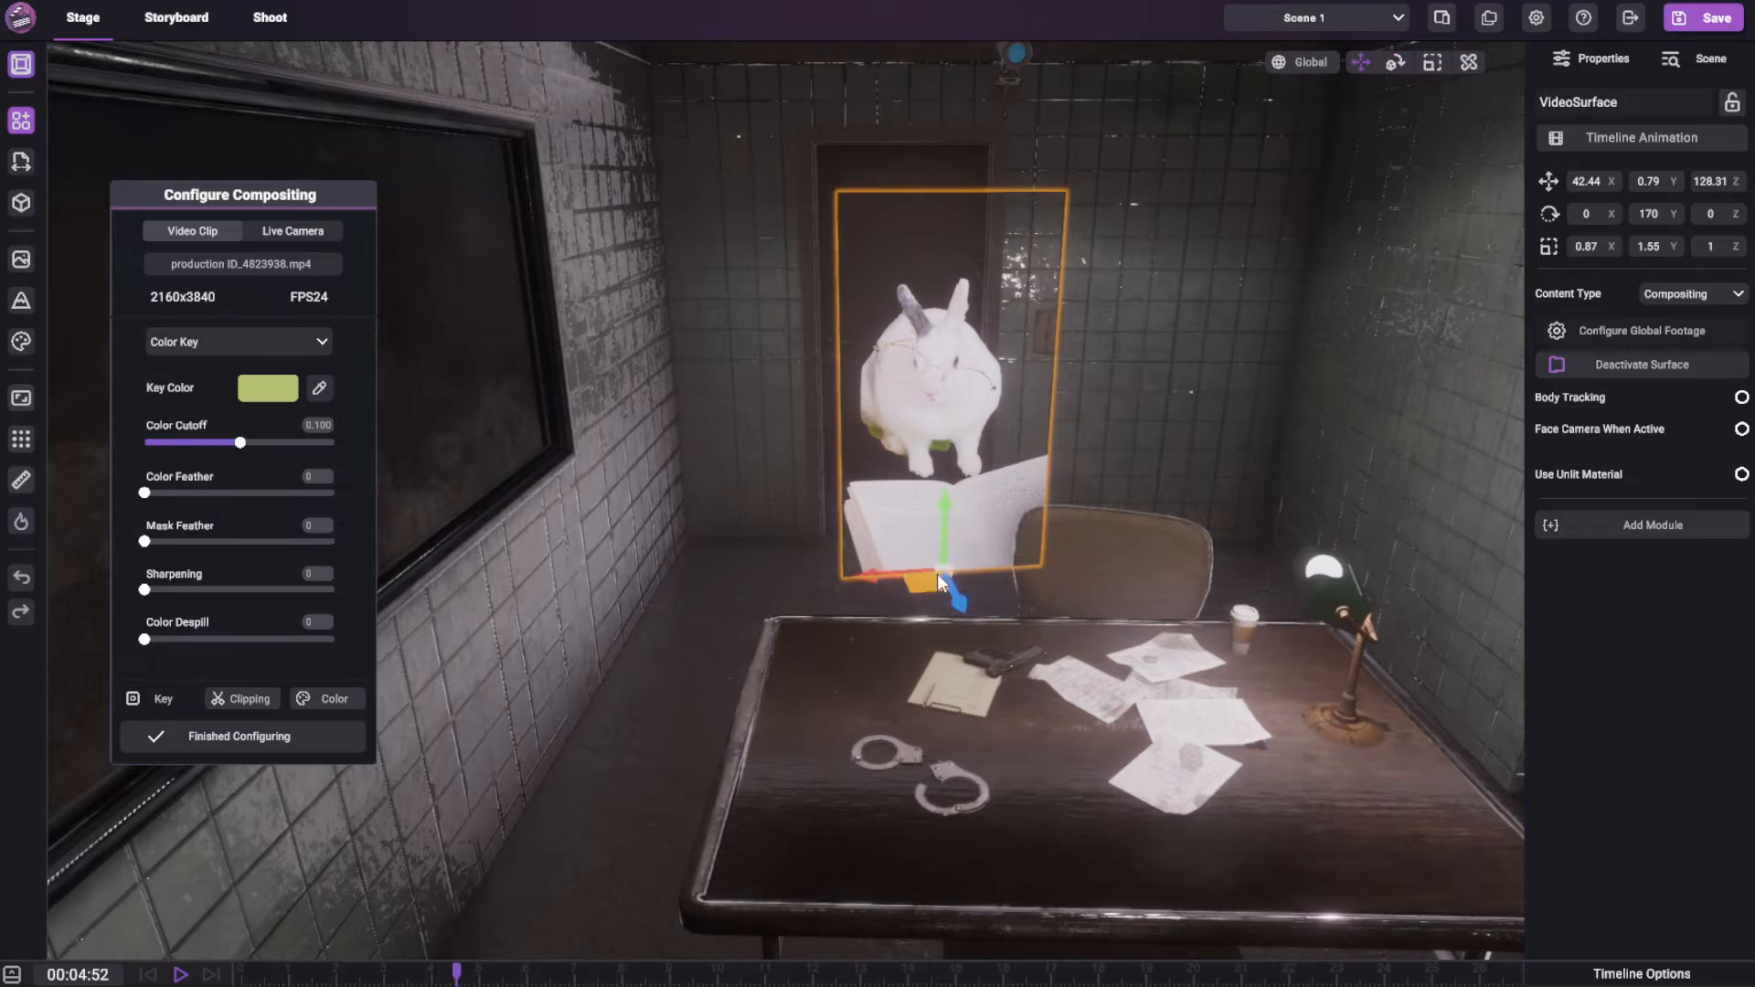
pyautogui.moveTo(945, 518); pyautogui.dragTo(916, 731)
pyautogui.moveTo(945, 651); pyautogui.dragTo(918, 392)
pyautogui.scroll(5, 1030, 477)
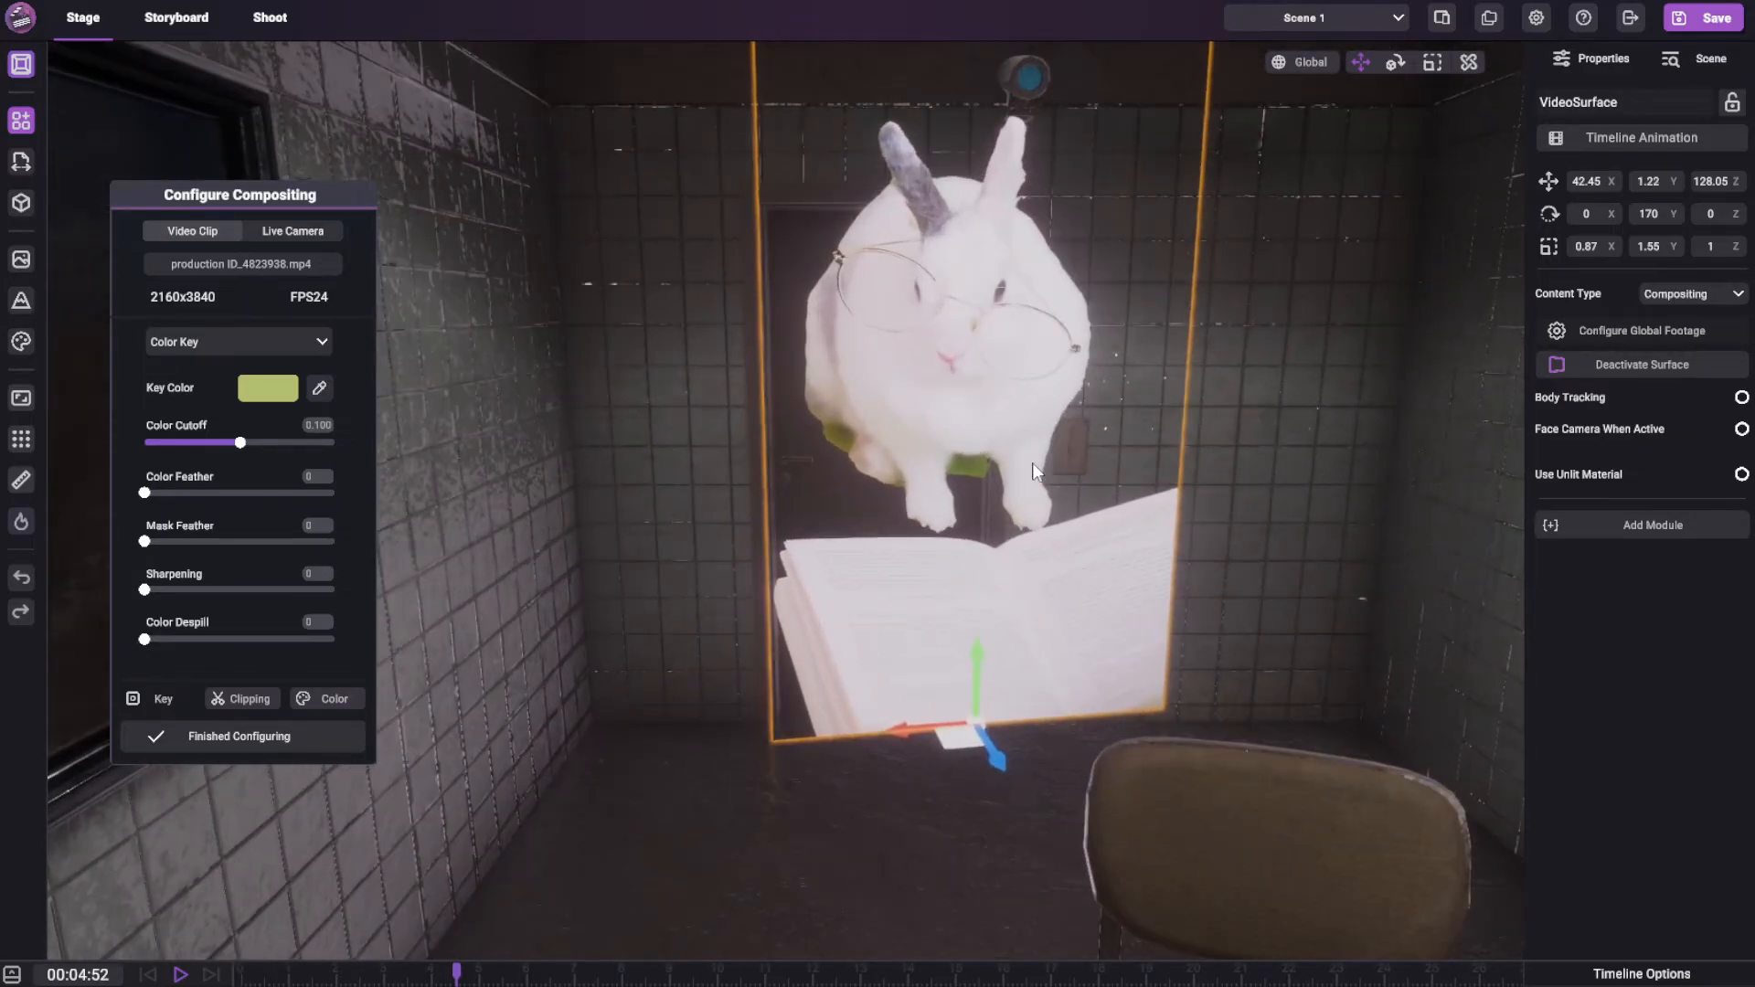
pyautogui.moveTo(1033, 463); pyautogui.dragTo(837, 596, button='right')
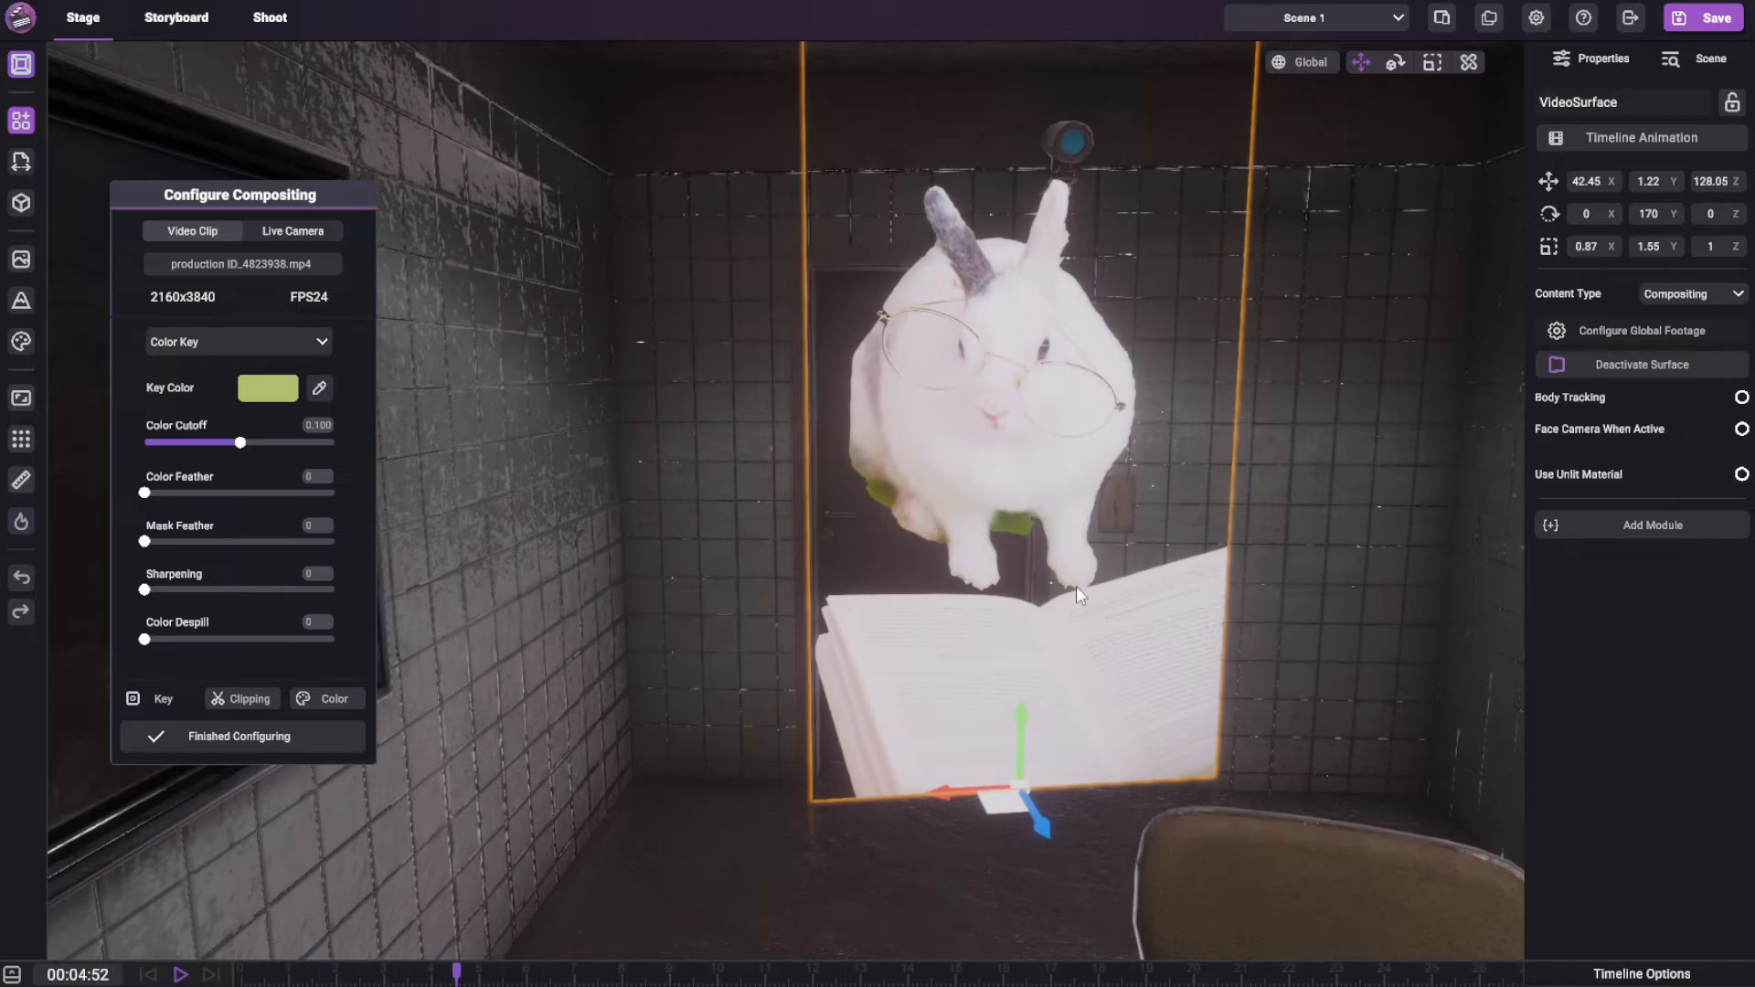
# Open the mask editor for the rabbit footage and try adding and removing a mask point beside the rabbit
pyautogui.click(241, 702)
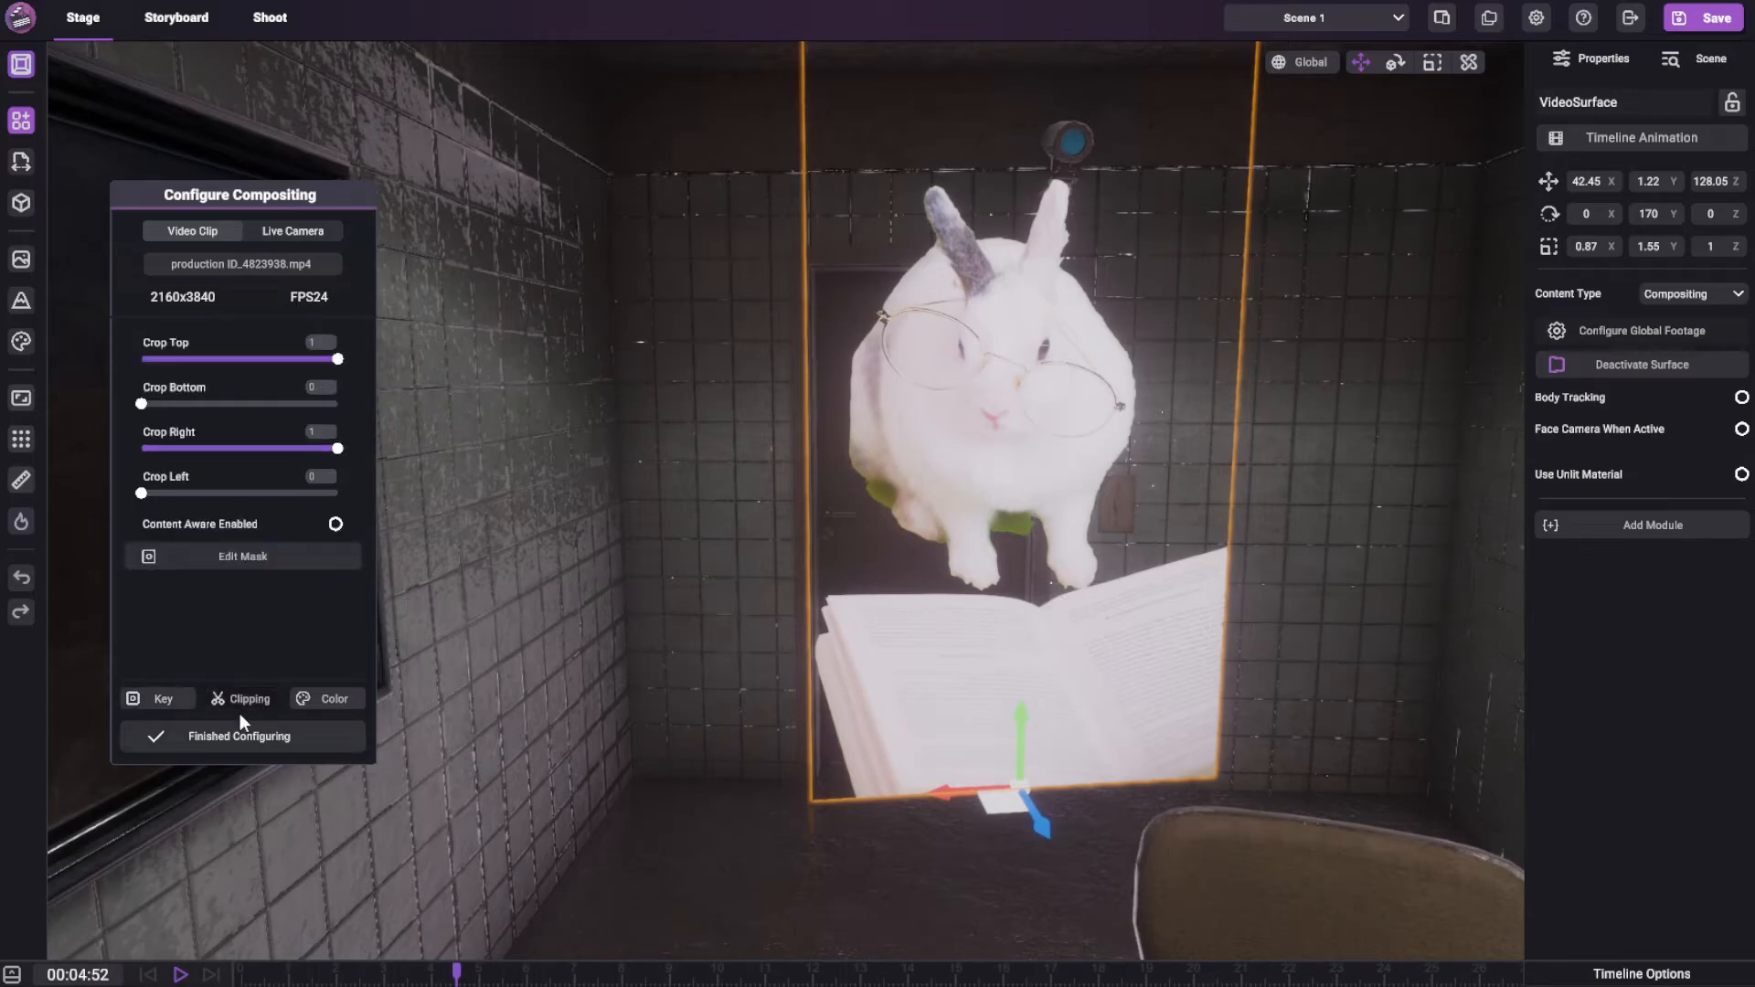
pyautogui.click(243, 556)
pyautogui.click(889, 266)
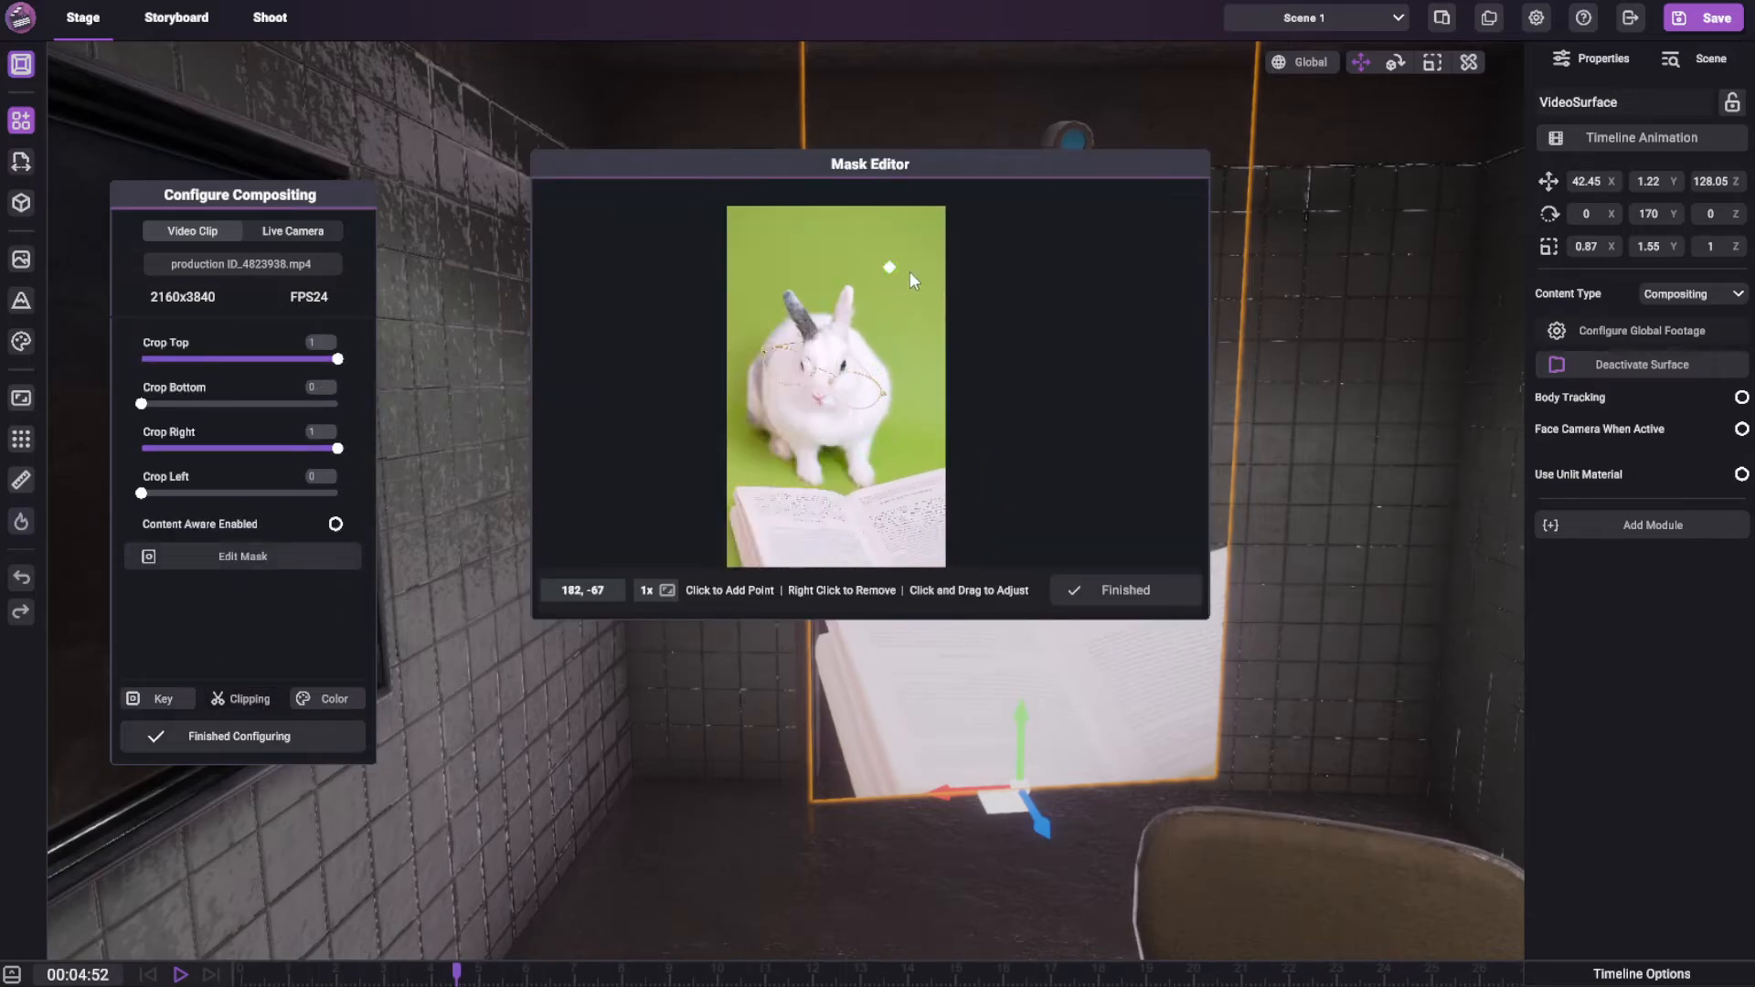
pyautogui.rightClick(894, 268)
# Place a row of mask points along the upper edge of the open book, from the footage's left edge to its right edge
pyautogui.moveTo(882, 365); pyautogui.dragTo(905, 425, button='middle')
pyautogui.scroll(4, 874, 437)
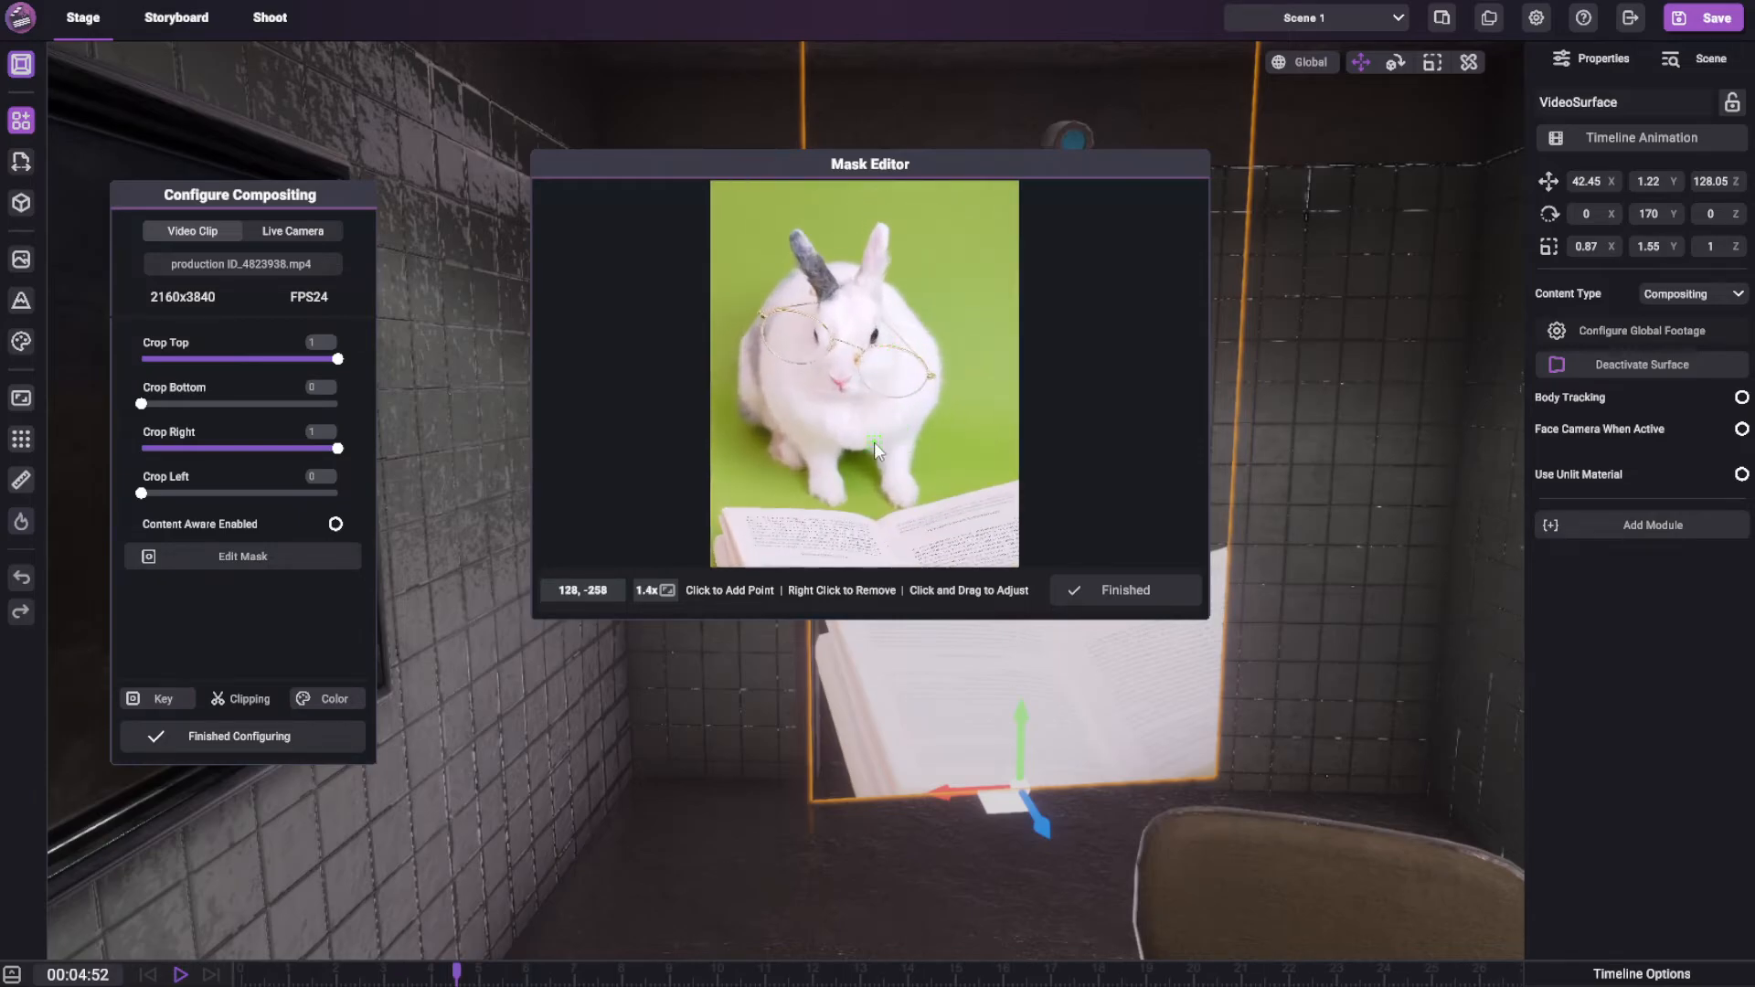
pyautogui.moveTo(849, 521); pyautogui.dragTo(859, 325, button='middle')
pyautogui.scroll(7, 825, 364)
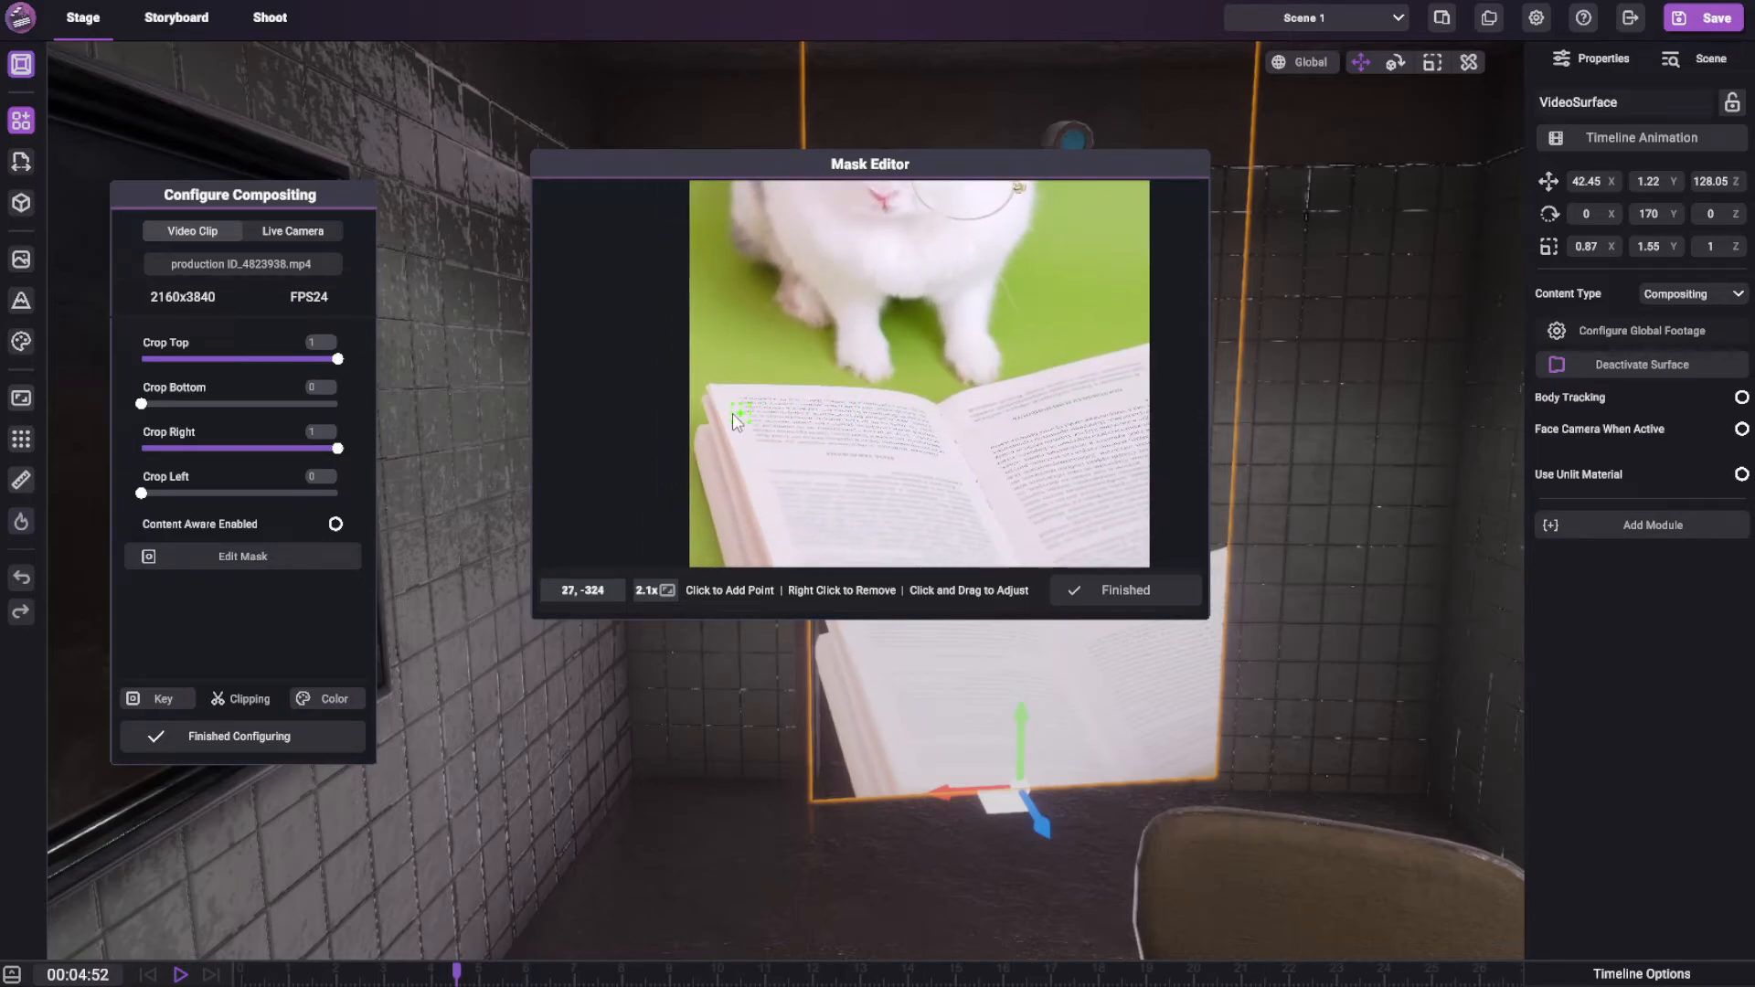
pyautogui.click(697, 381)
pyautogui.click(866, 384)
pyautogui.click(913, 385)
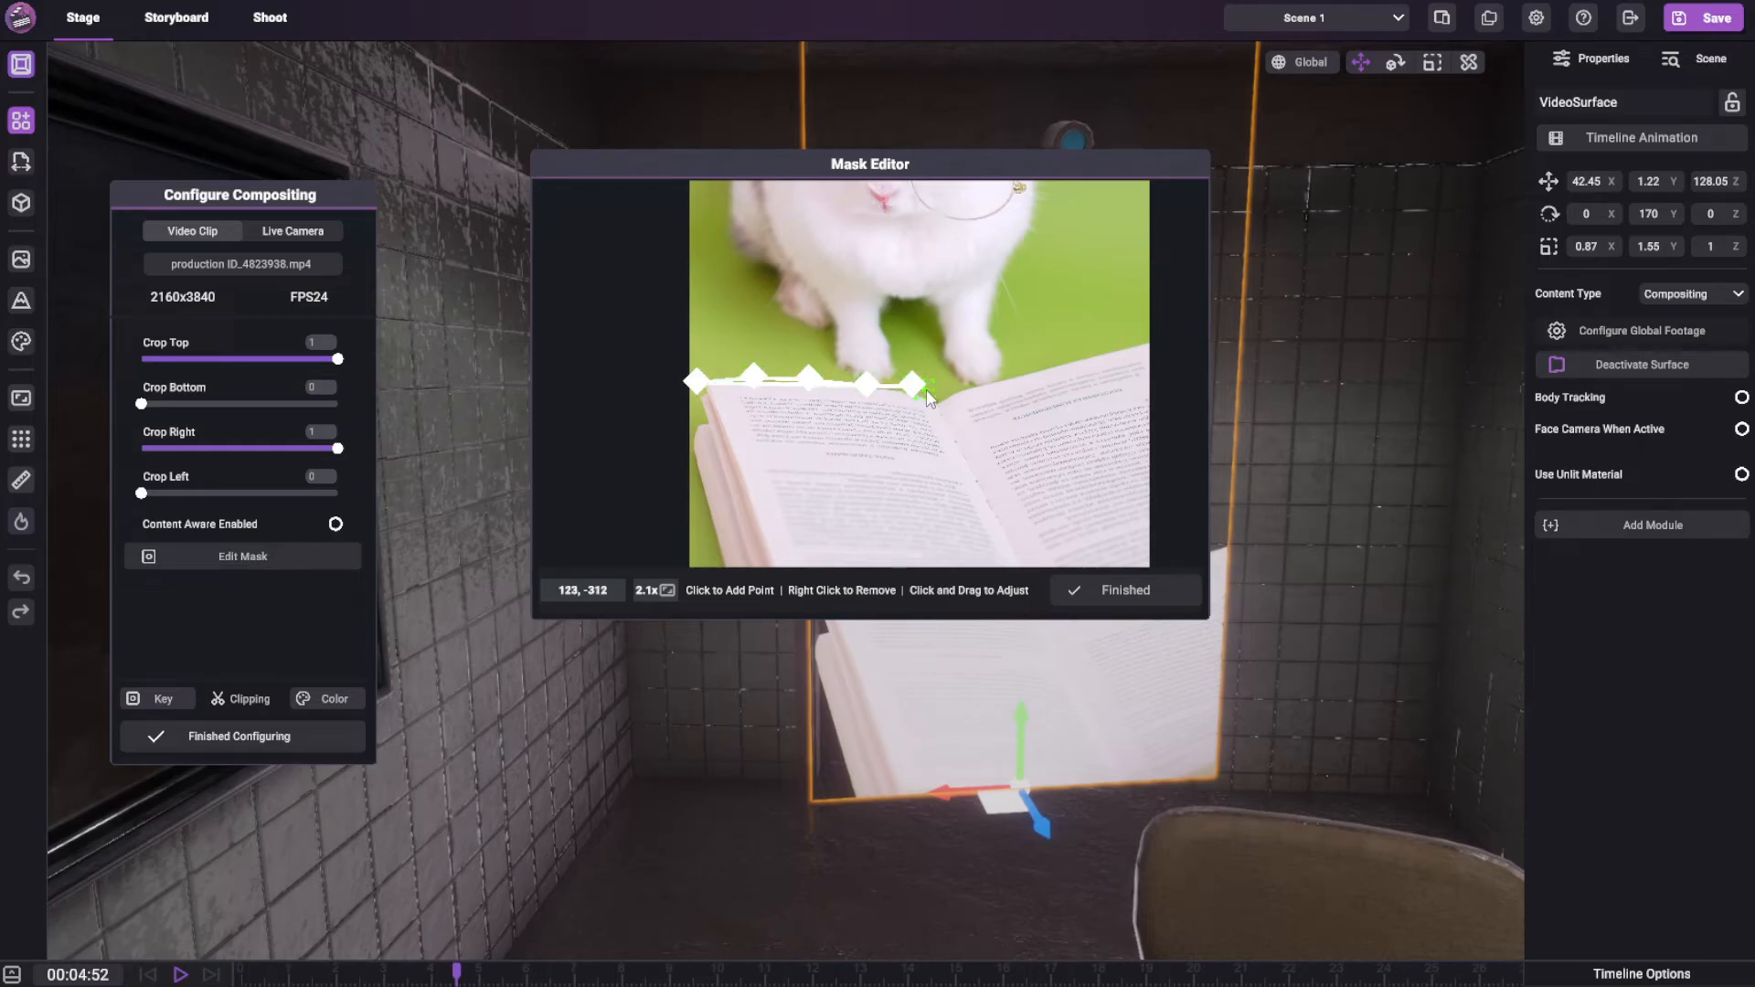
pyautogui.click(934, 391)
pyautogui.click(1056, 362)
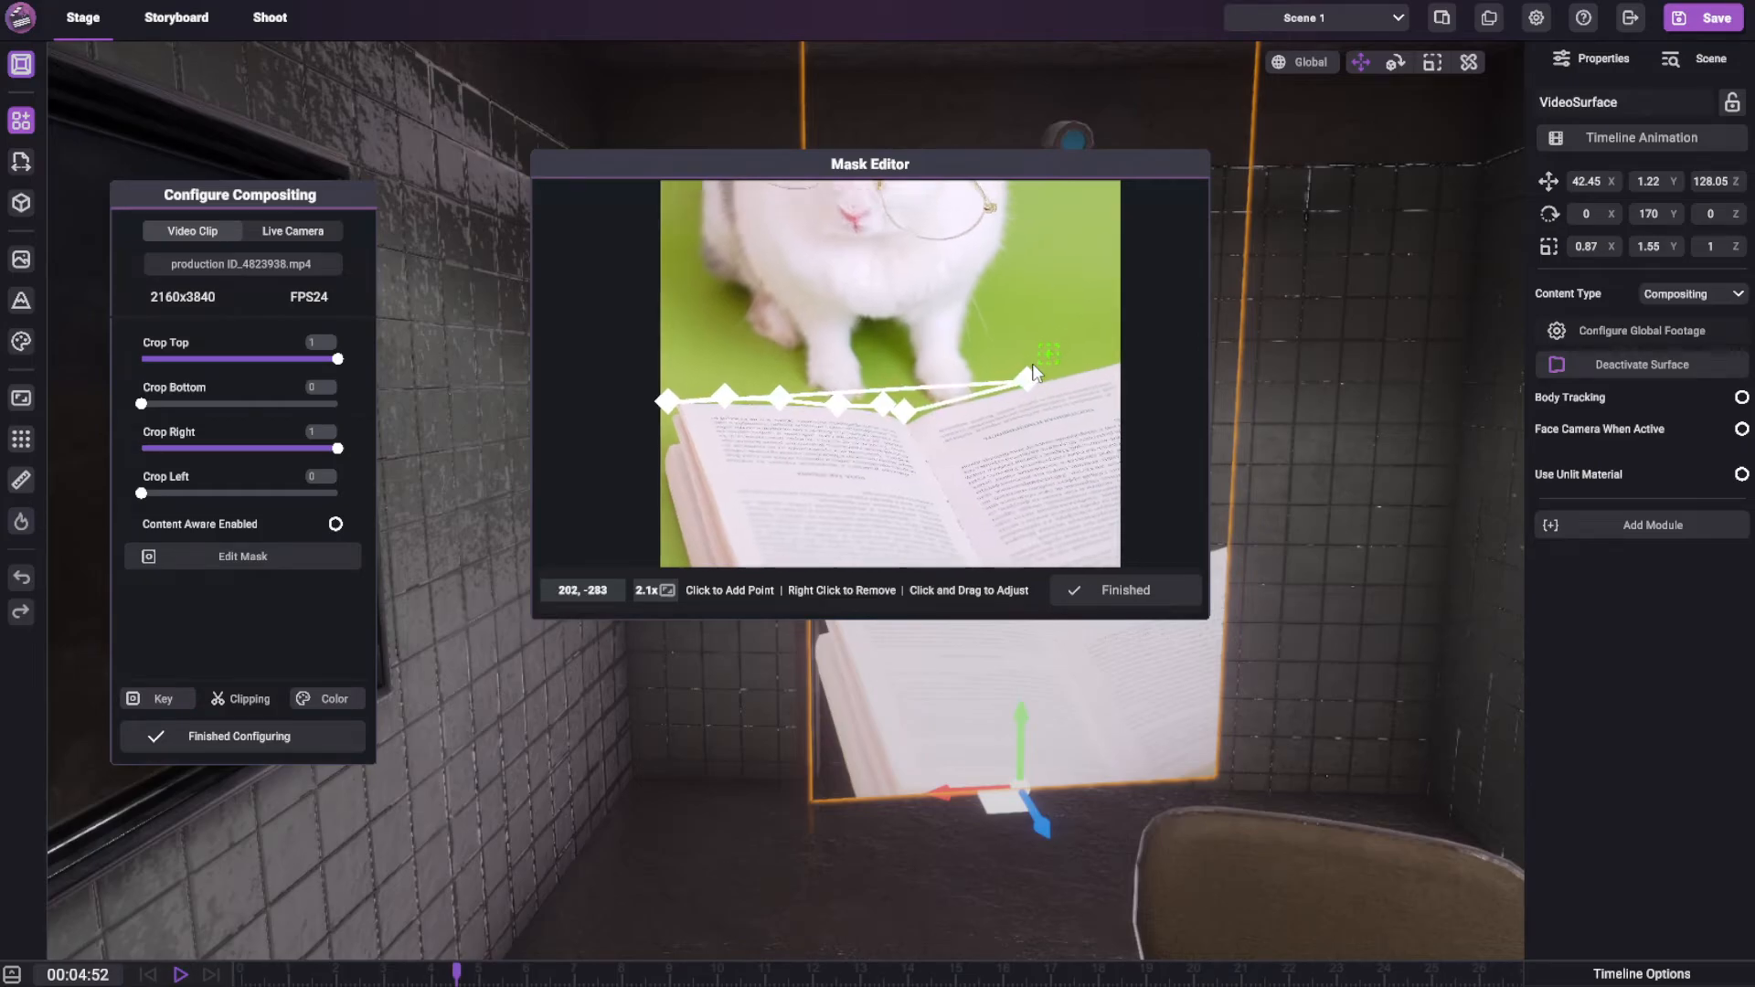
pyautogui.click(1071, 386)
# Continue the mask points up the right side and around the rabbit to enclose it, and finish the mask
pyautogui.click(1036, 198)
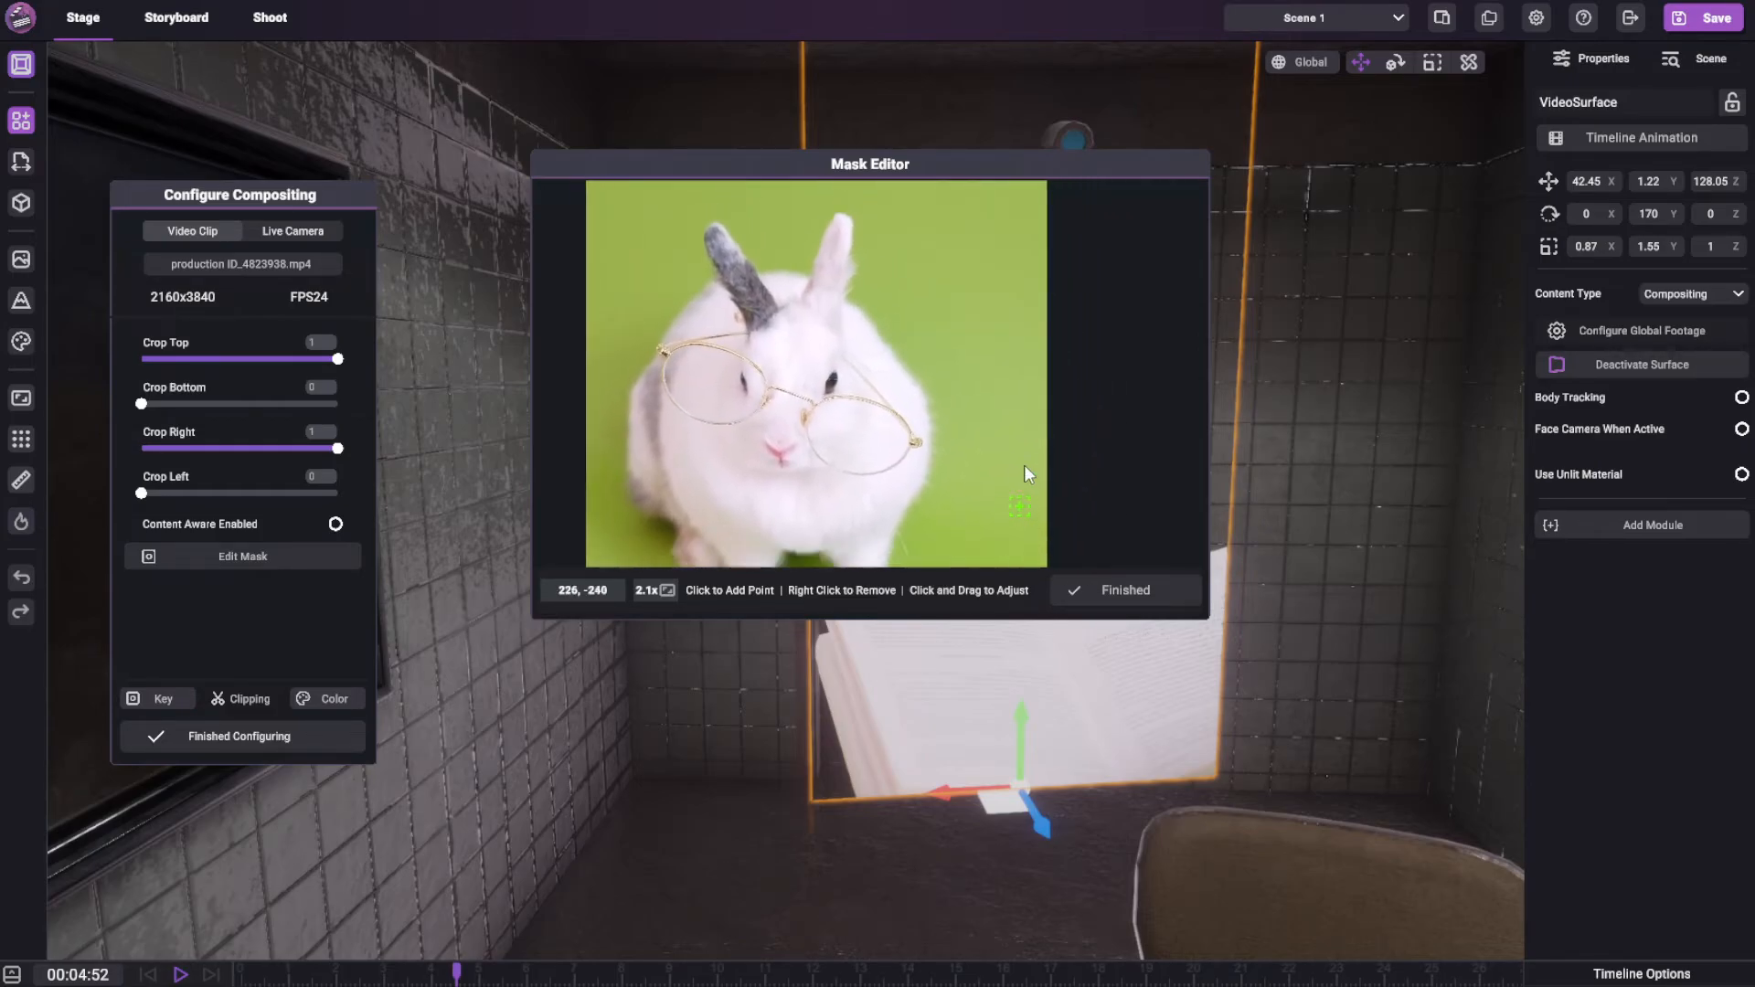
pyautogui.click(901, 296)
pyautogui.click(713, 299)
pyautogui.click(614, 340)
pyautogui.moveTo(604, 446); pyautogui.dragTo(685, 186, button='middle')
pyautogui.scroll(-5, 692, 373)
pyautogui.moveTo(721, 439); pyautogui.dragTo(709, 358, button='middle')
pyautogui.click(1106, 587)
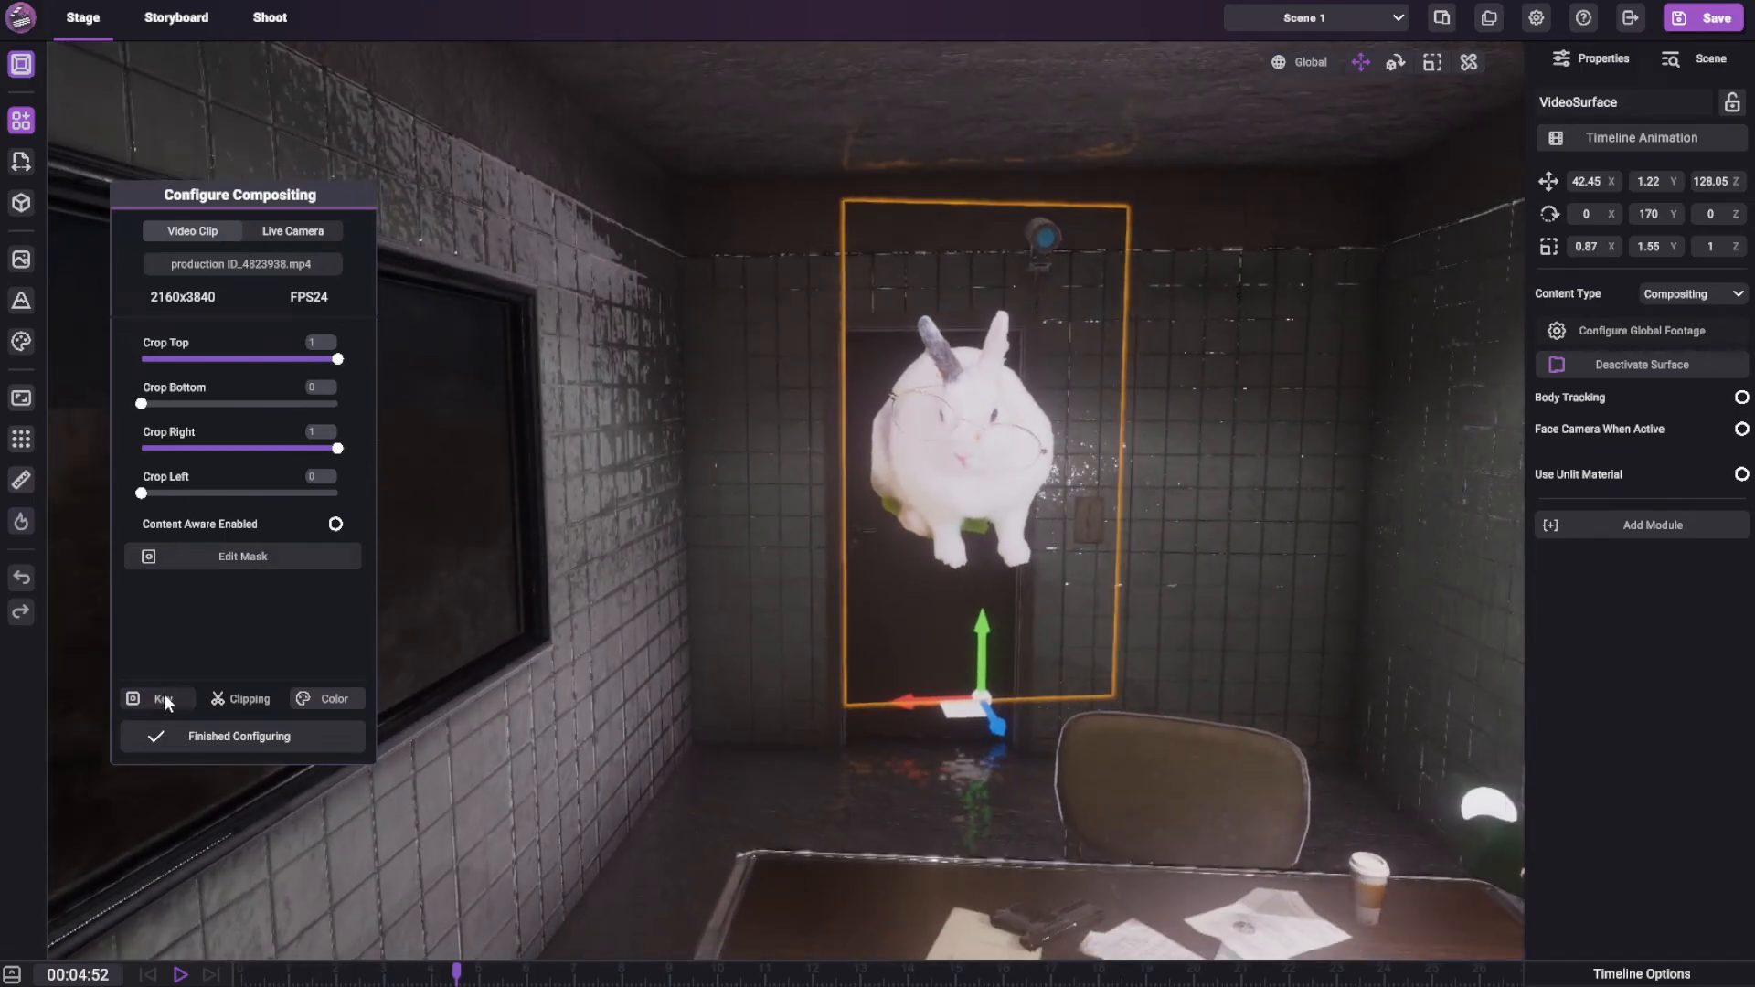
# Check the masked rabbit footage unkeyed at color cutoff 0, restore the cutoff to 0.100, and look at the available key types
pyautogui.click(165, 700)
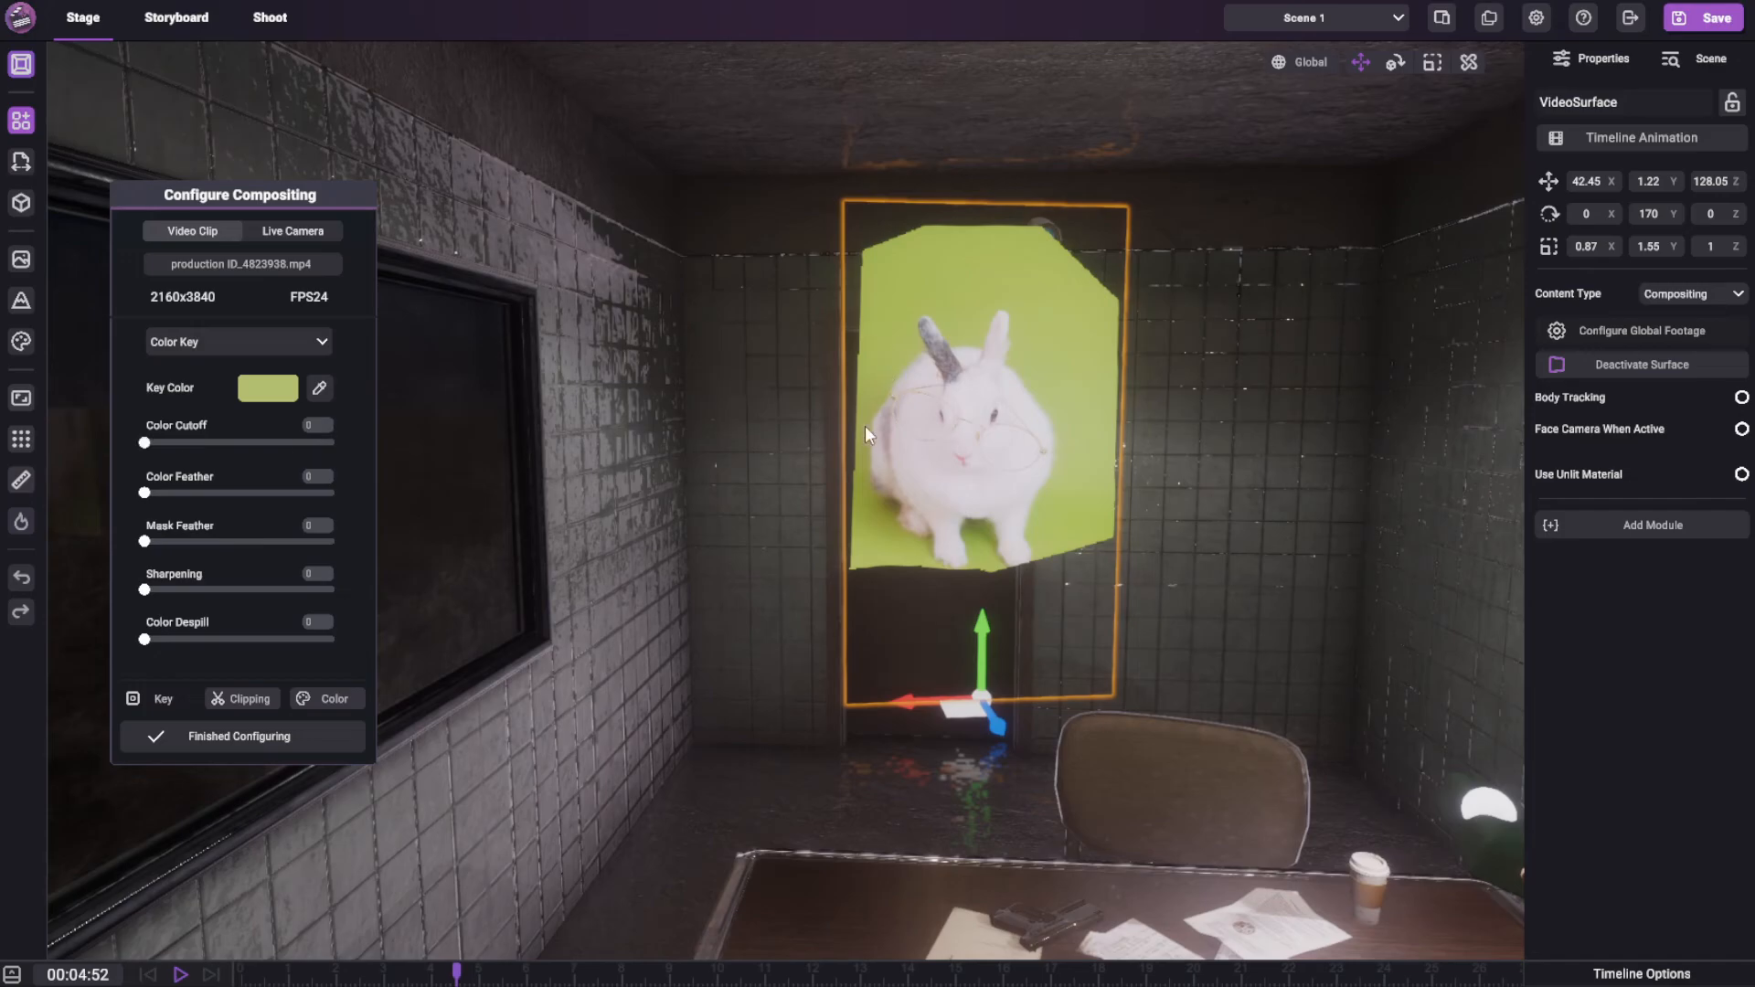
pyautogui.moveTo(159, 430); pyautogui.dragTo(239, 423)
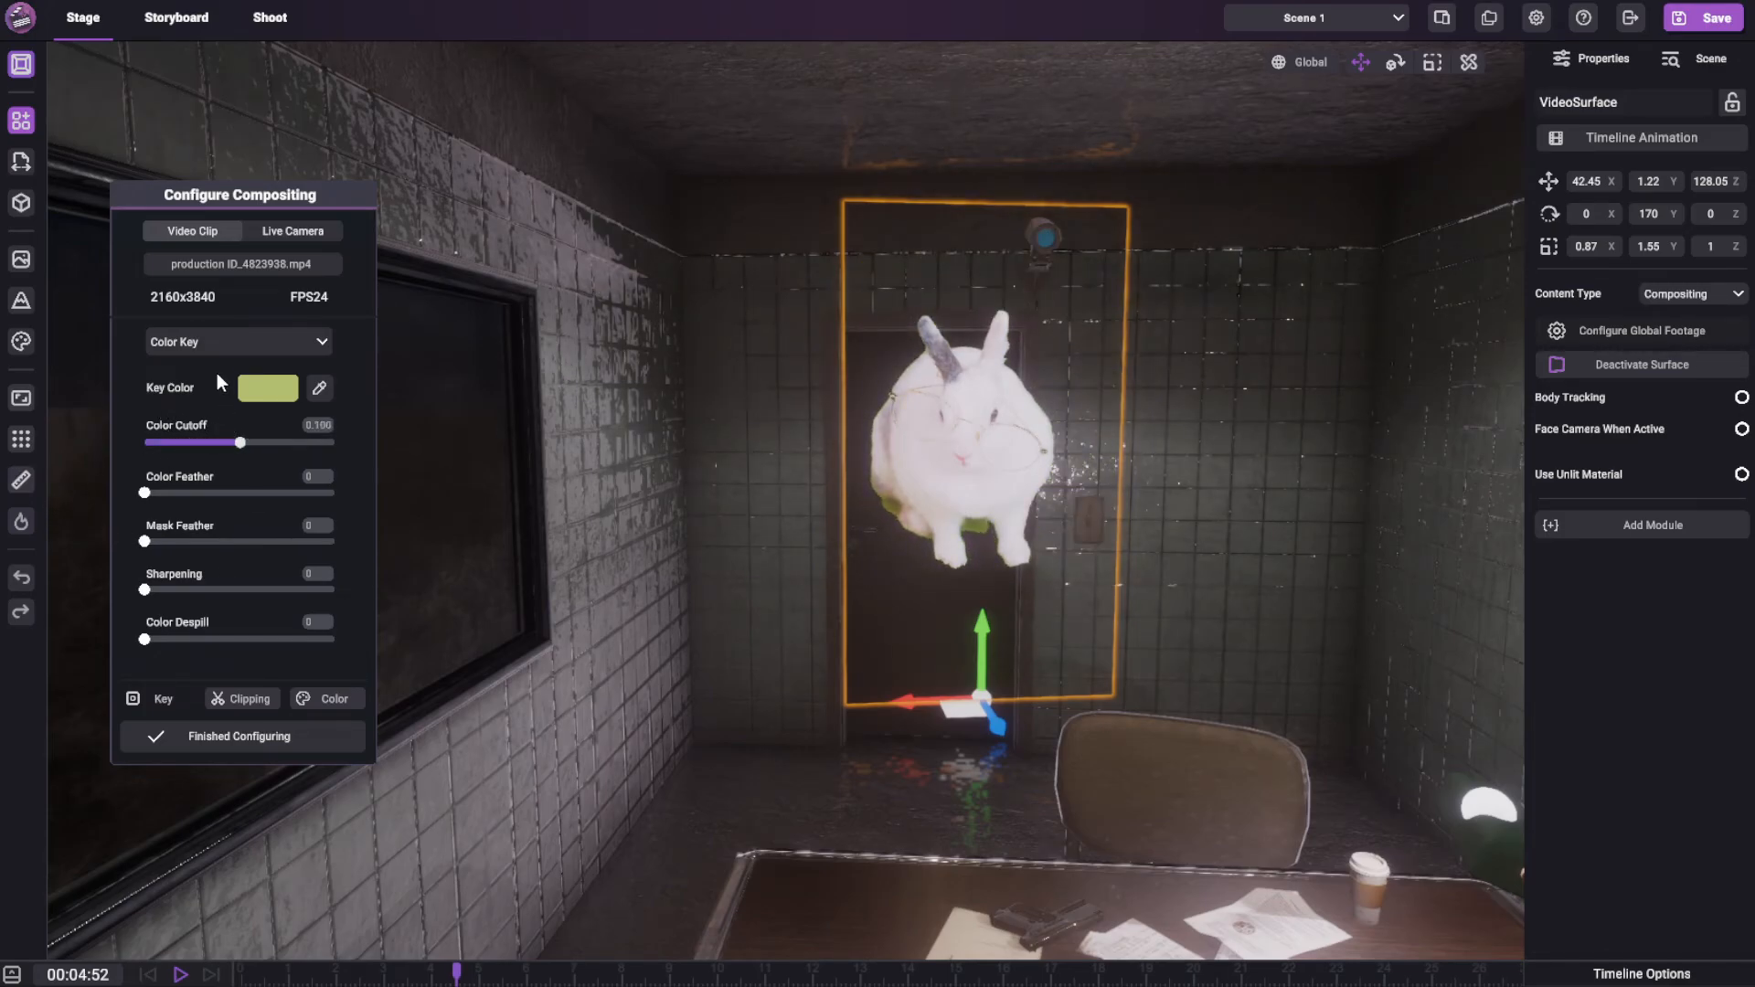
pyautogui.click(278, 343)
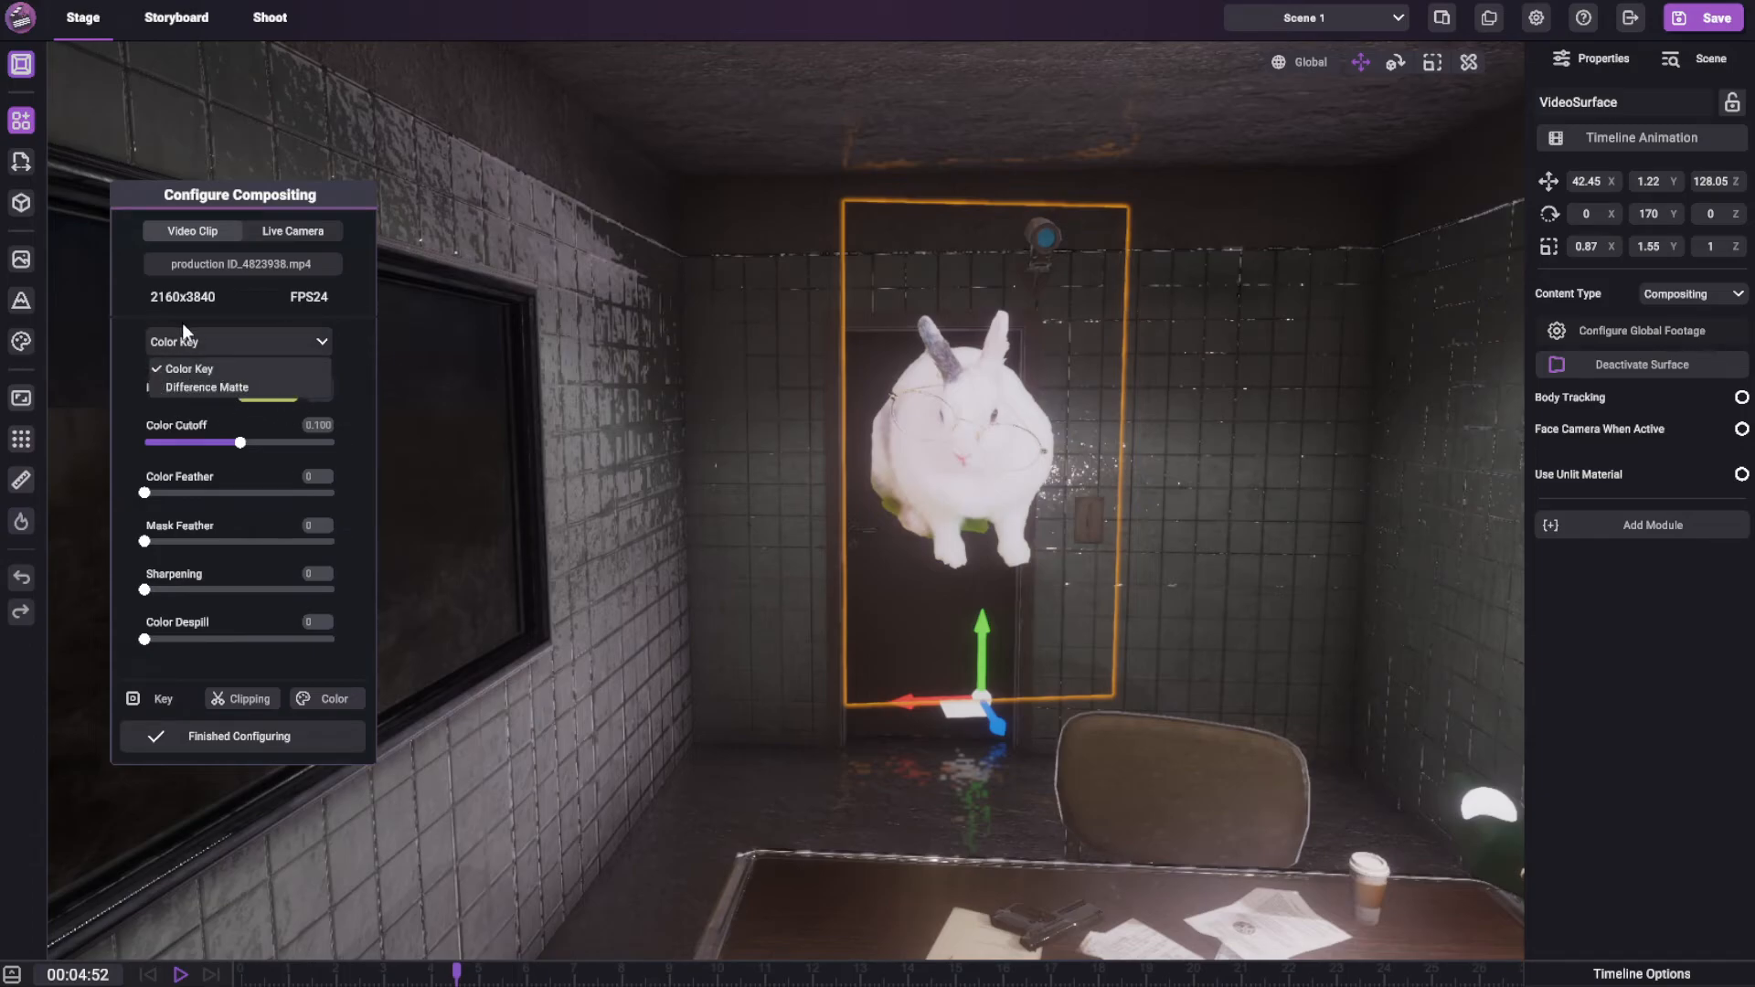
pyautogui.click(178, 345)
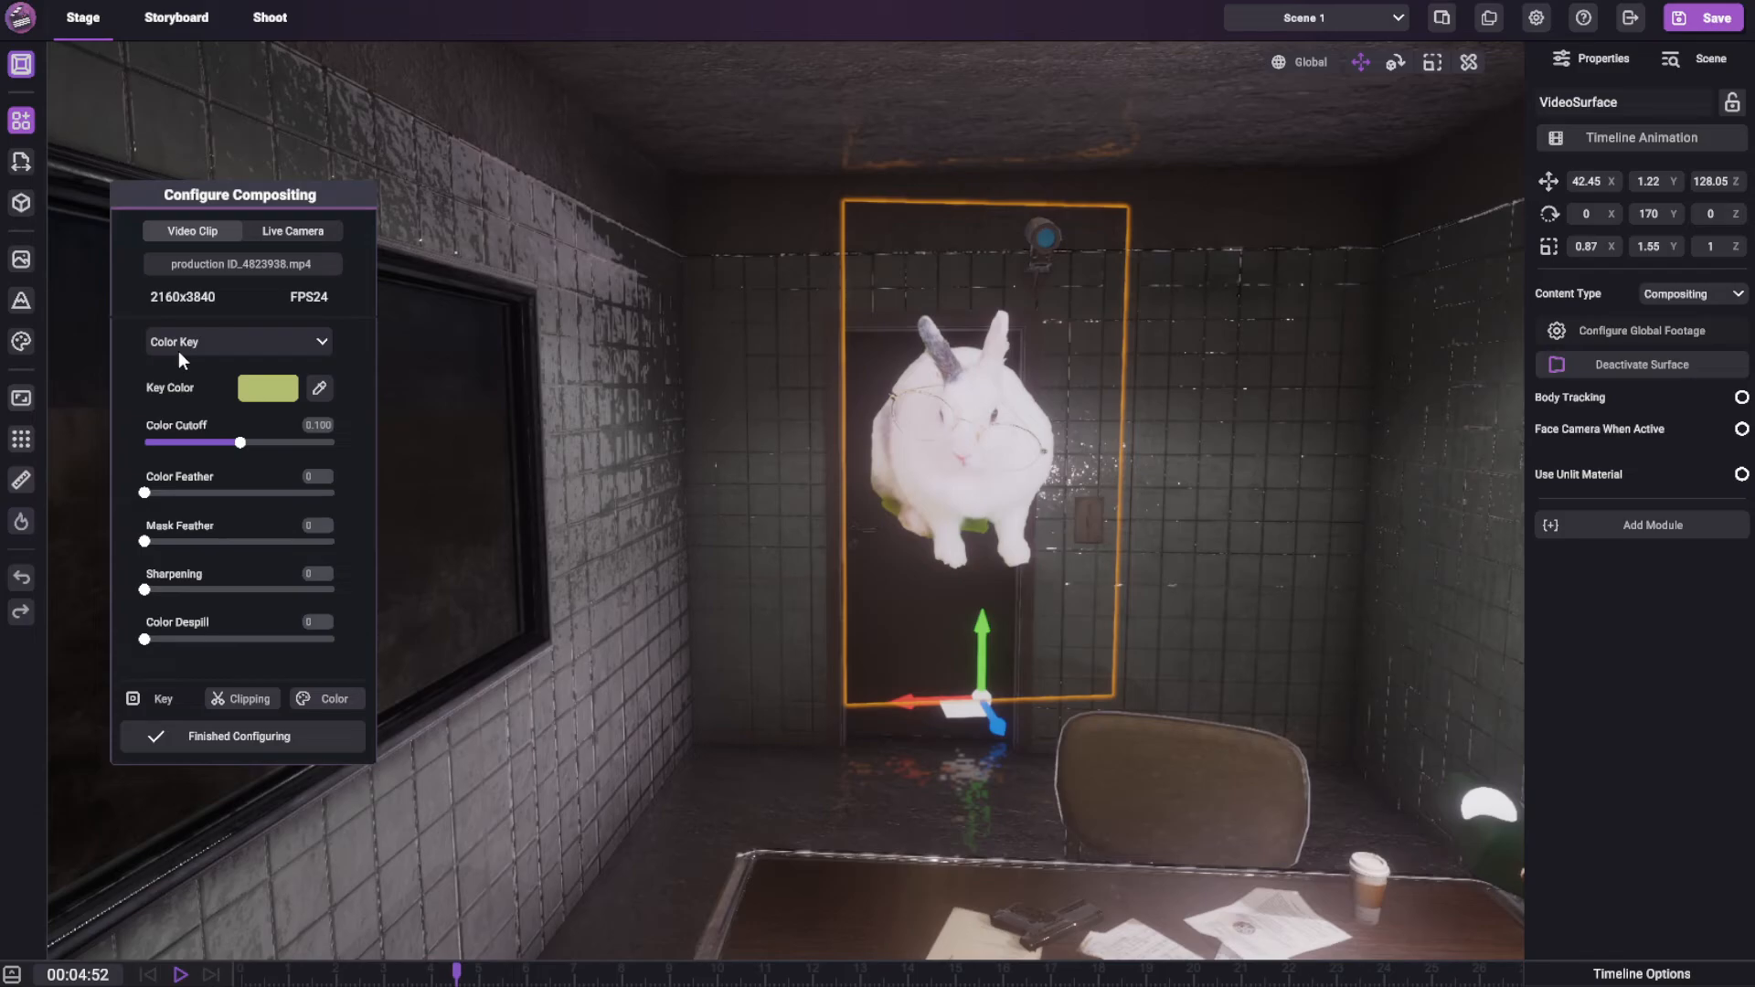
# Move the rabbit surface to about X 42.67, Y 1.22, Z 127.02 and scale it down to about 0.41, 0.73, 0.47
pyautogui.moveTo(907, 702); pyautogui.dragTo(1099, 870)
pyautogui.press('r')
pyautogui.moveTo(1094, 897); pyautogui.dragTo(1181, 567, button='right')
pyautogui.scroll(-5, 1181, 567)
# Position the rabbit surface on the table near the handcuffs, at about X 42.23, Y 0.96, Z 126.65
pyautogui.click(1361, 61)
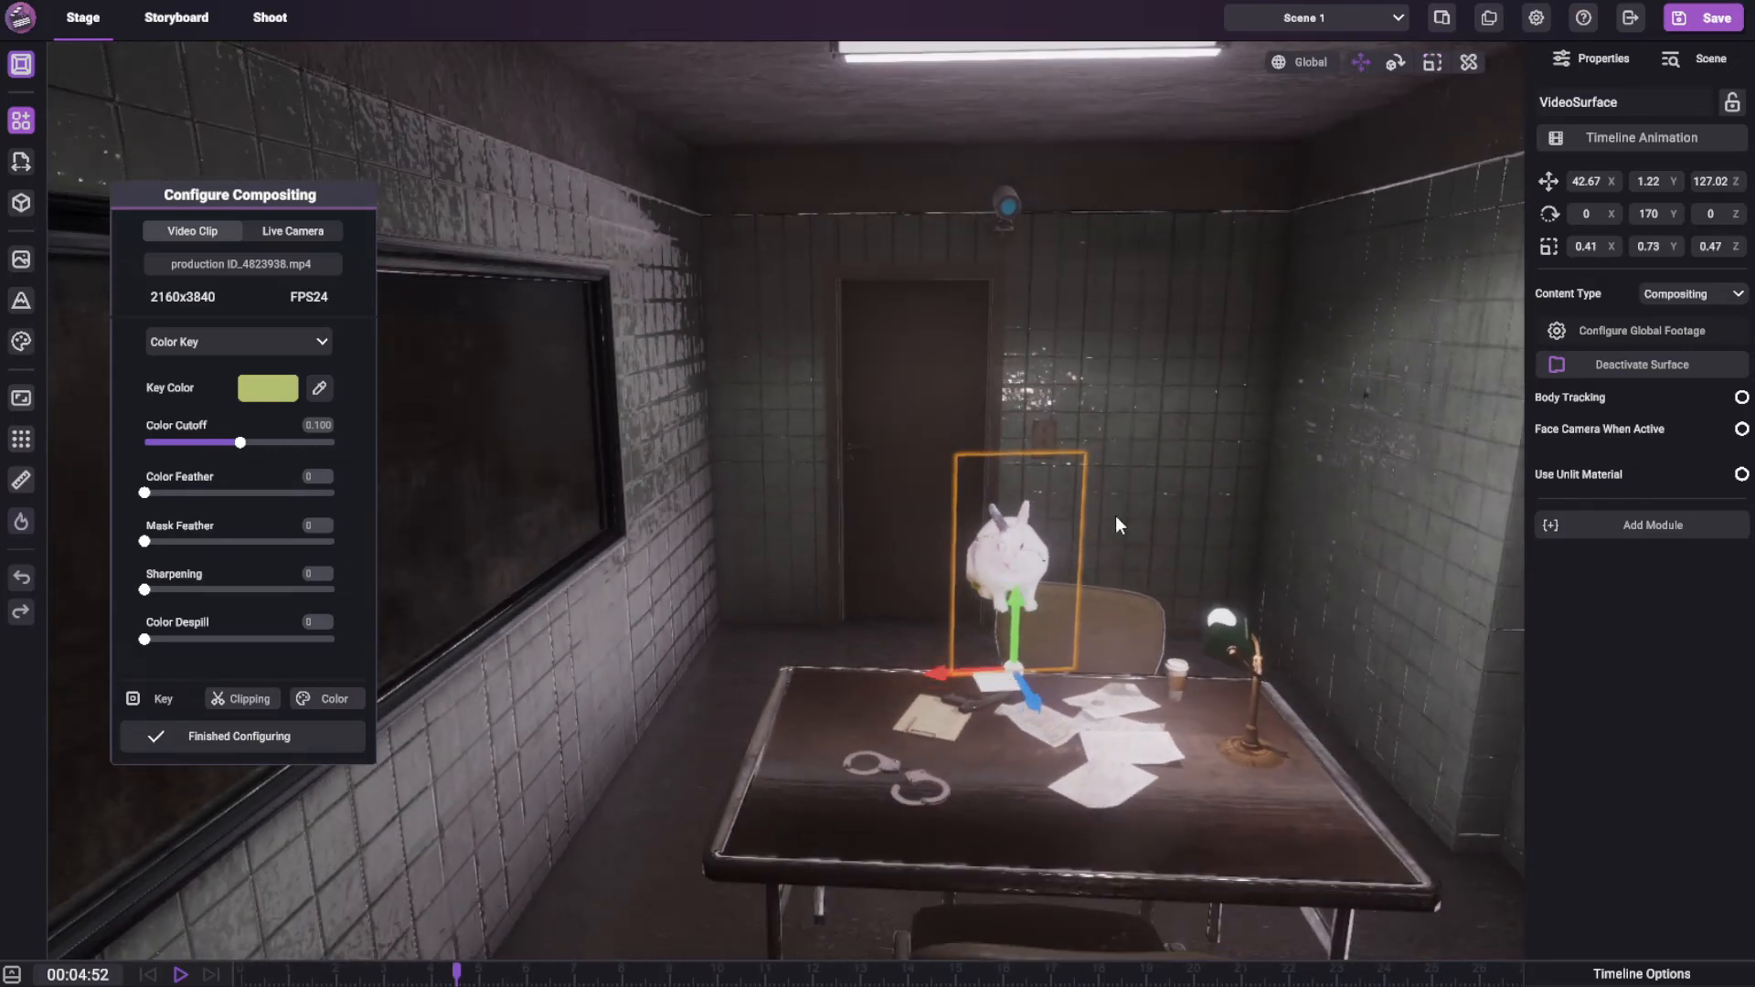
pyautogui.moveTo(1008, 684); pyautogui.dragTo(876, 823)
pyautogui.moveTo(905, 733); pyautogui.dragTo(854, 770, button='right')
pyautogui.press('q')
pyautogui.moveTo(821, 812); pyautogui.dragTo(821, 738)
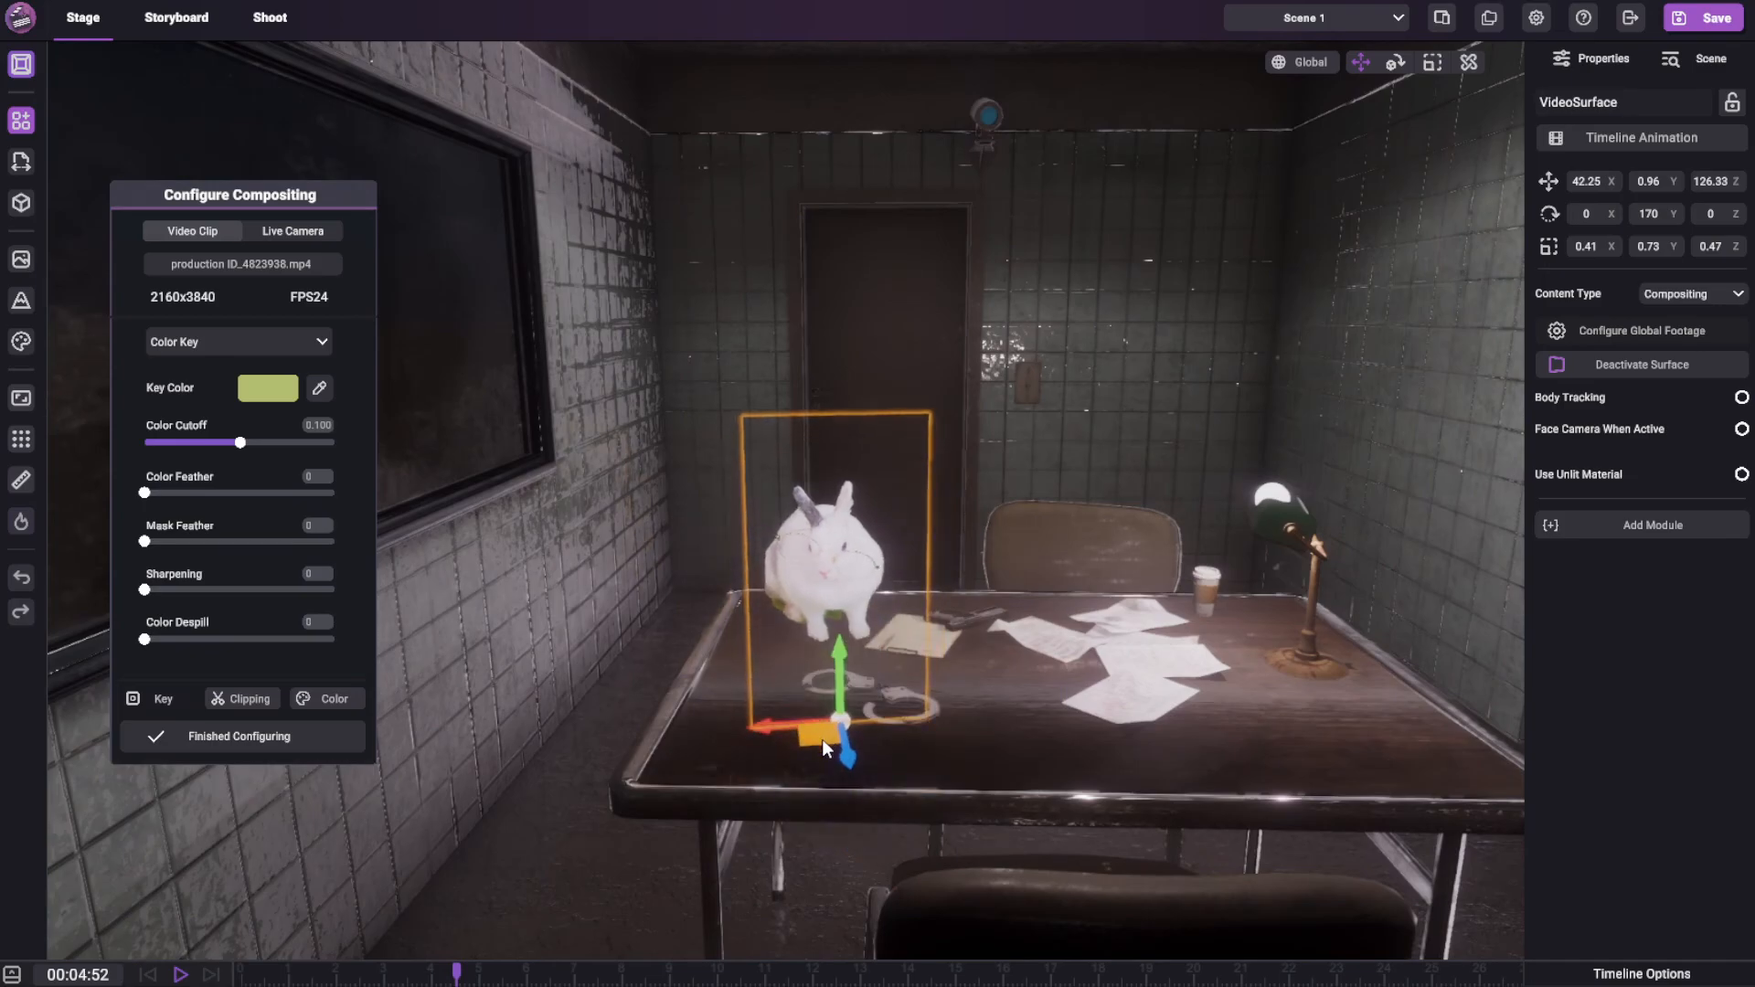
# Examine how the masked rabbit sits on the table from several distances and angles
pyautogui.press('s')
pyautogui.moveTo(905, 481); pyautogui.dragTo(1051, 514, button='right')
pyautogui.press('w')
pyautogui.scroll(-4, 984, 454)
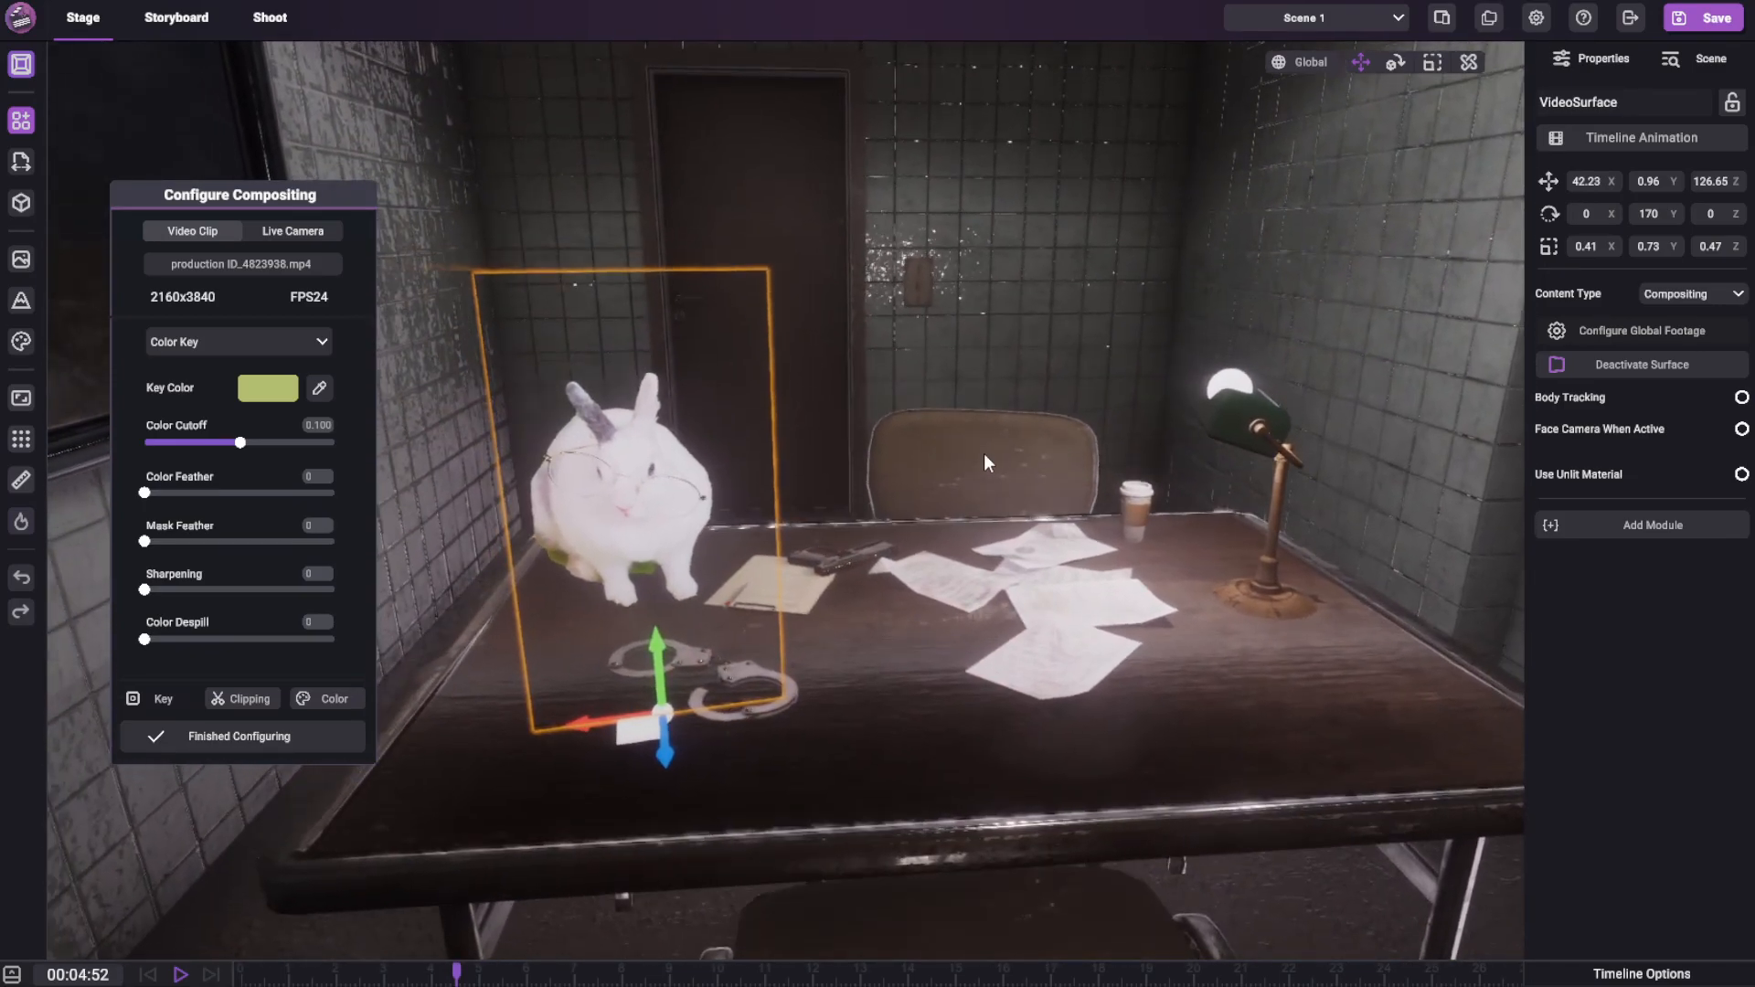
pyautogui.scroll(5, 983, 453)
pyautogui.scroll(-5, 874, 442)
pyautogui.moveTo(874, 448); pyautogui.dragTo(807, 470, button='right')
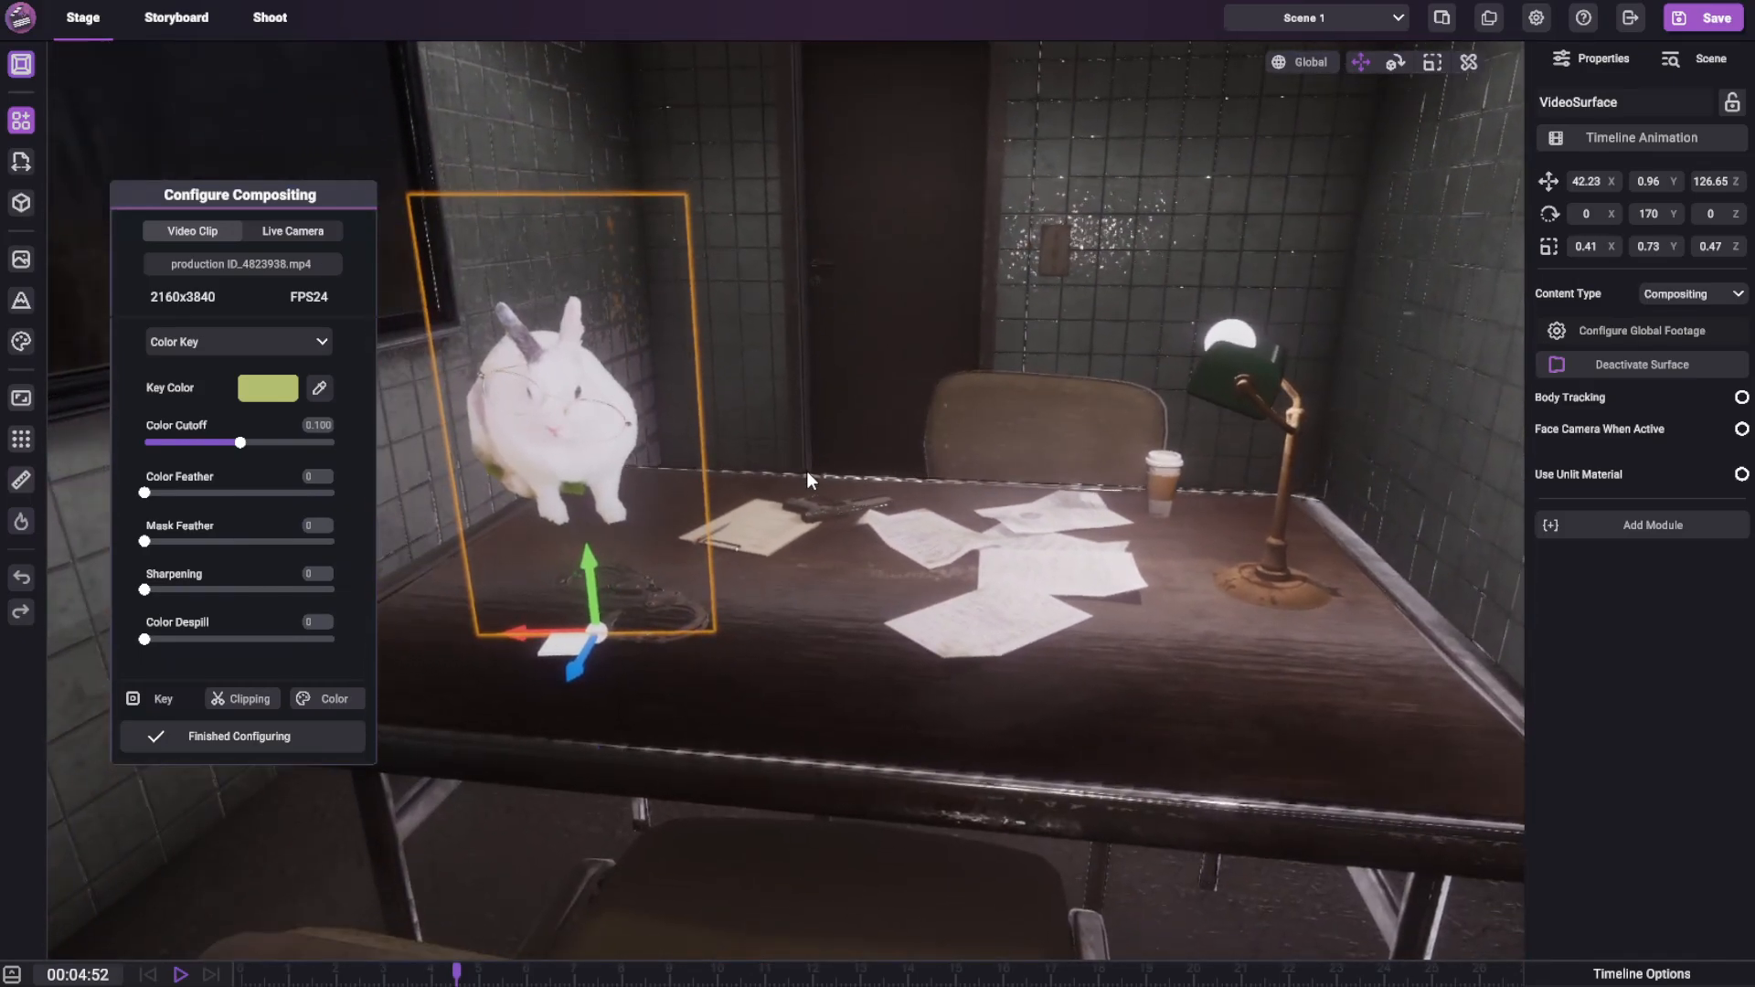
pyautogui.moveTo(796, 359); pyautogui.dragTo(804, 376, button='middle')
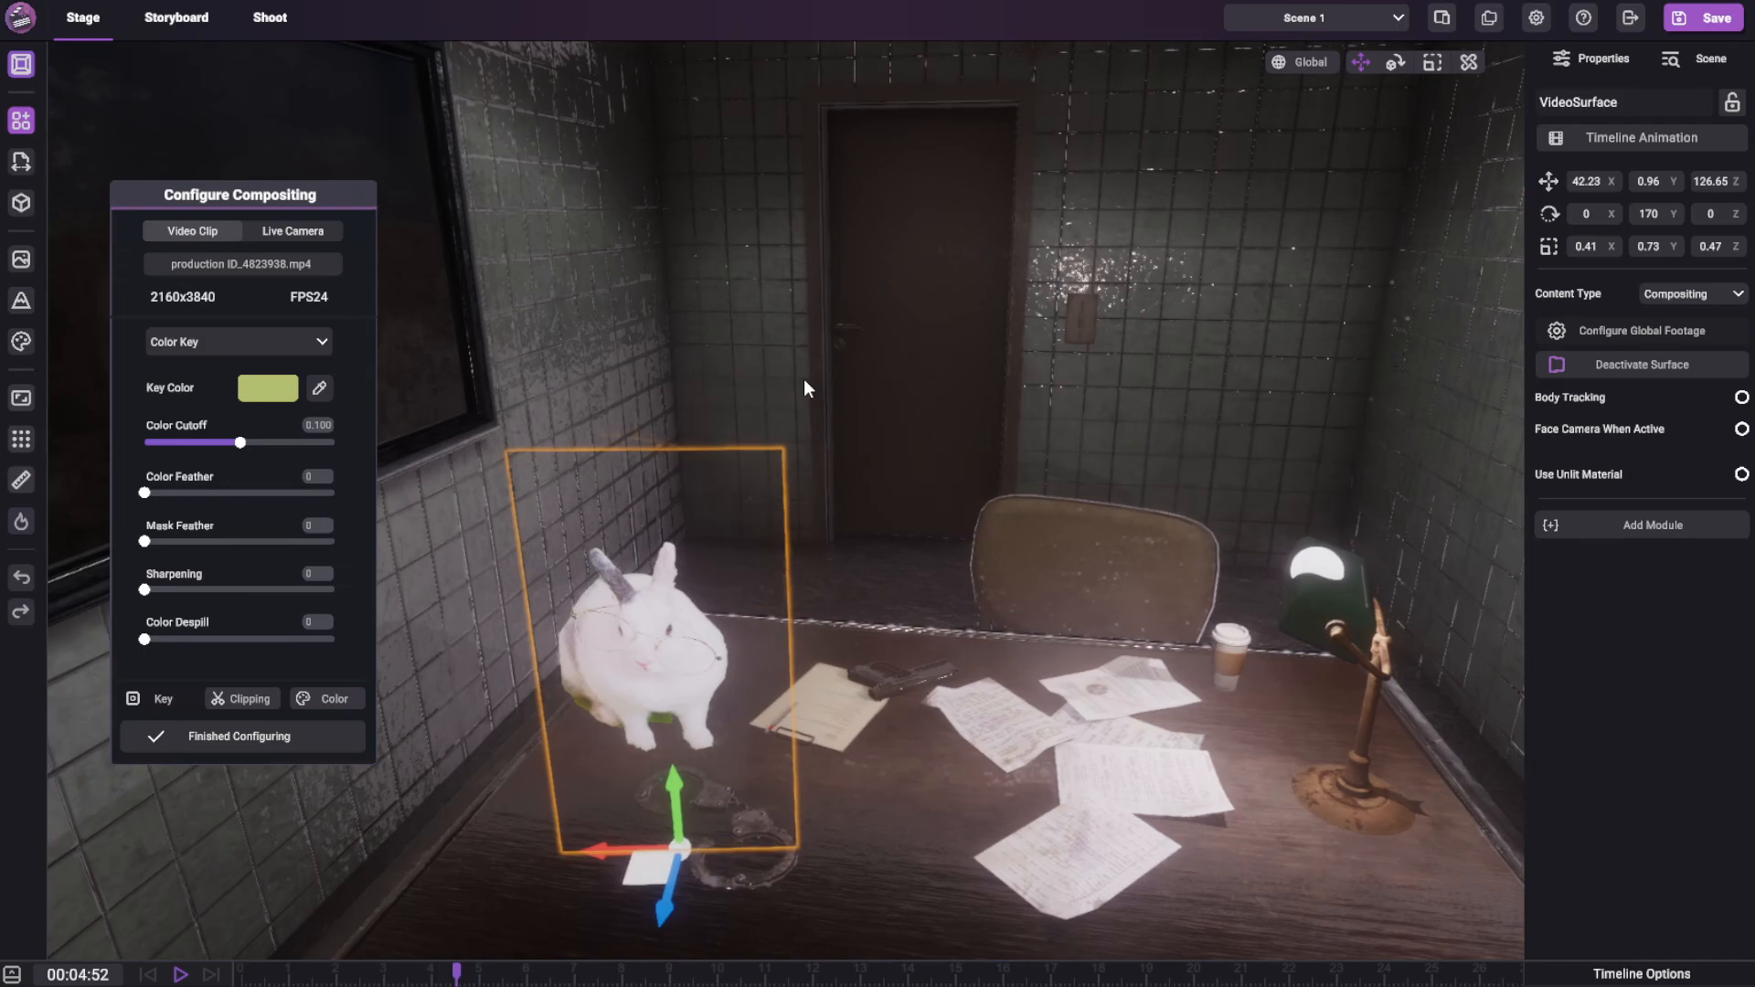